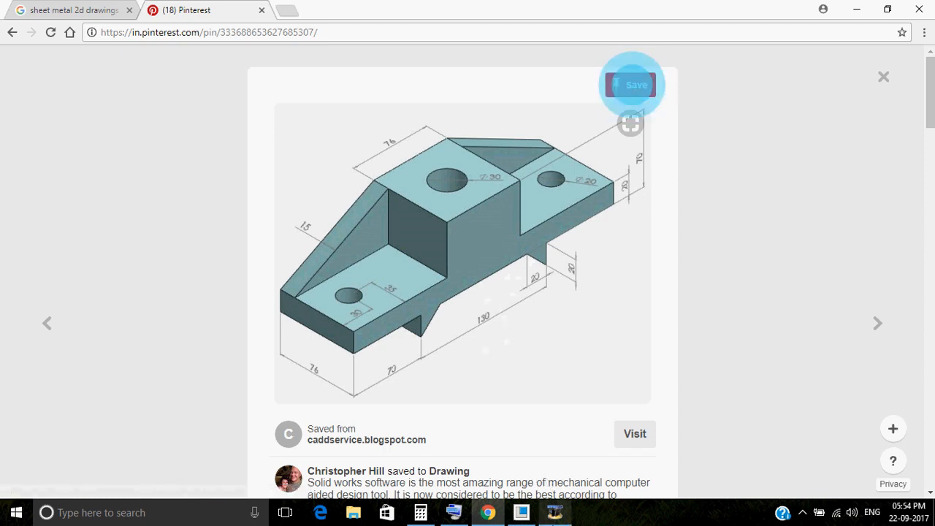
- Switch to Creo Parametric and set the CREO WORK folder on drive D as the working directory
{"action": "left_click", "coordinate": [521, 511]}
{"action": "left_click", "coordinate": [142, 75]}
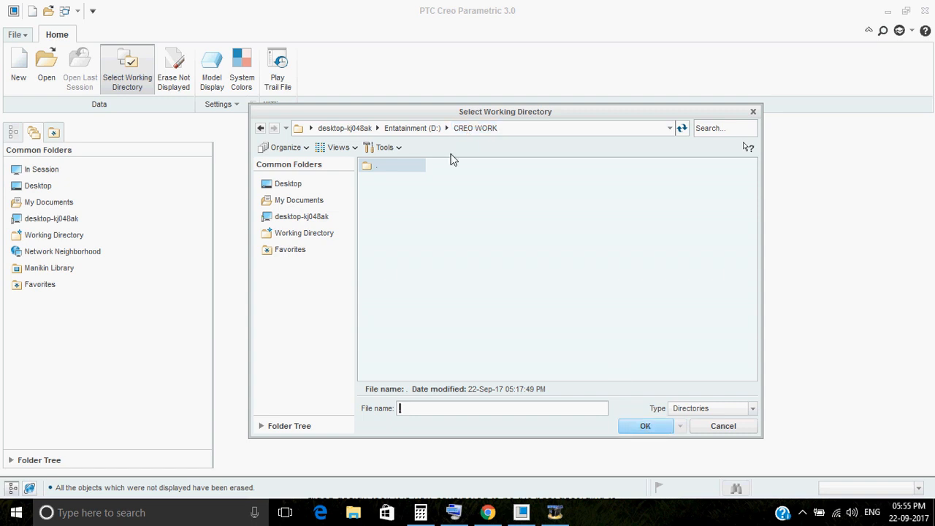
{"action": "left_click", "coordinate": [645, 427]}
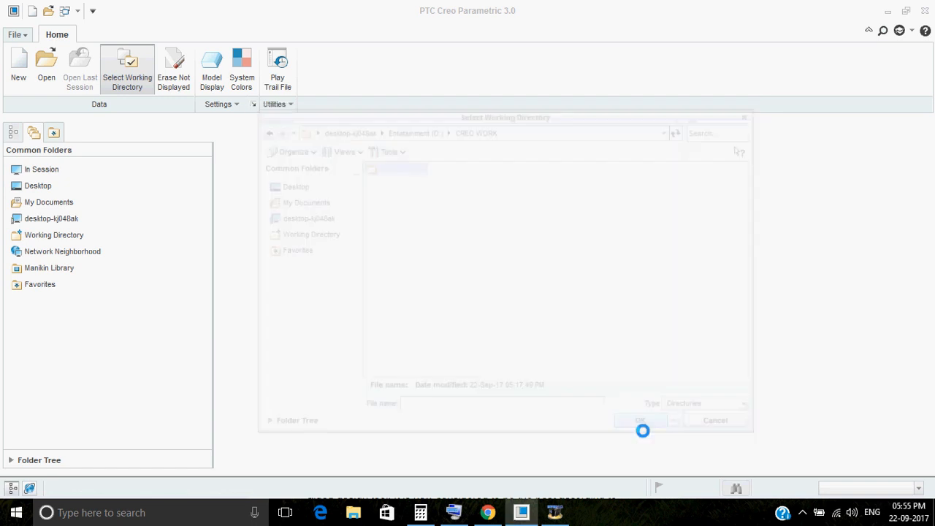
- Create a new solid part named prt0003 without the default template, using the solid_part_mmks template
{"action": "left_click", "coordinate": [19, 66]}
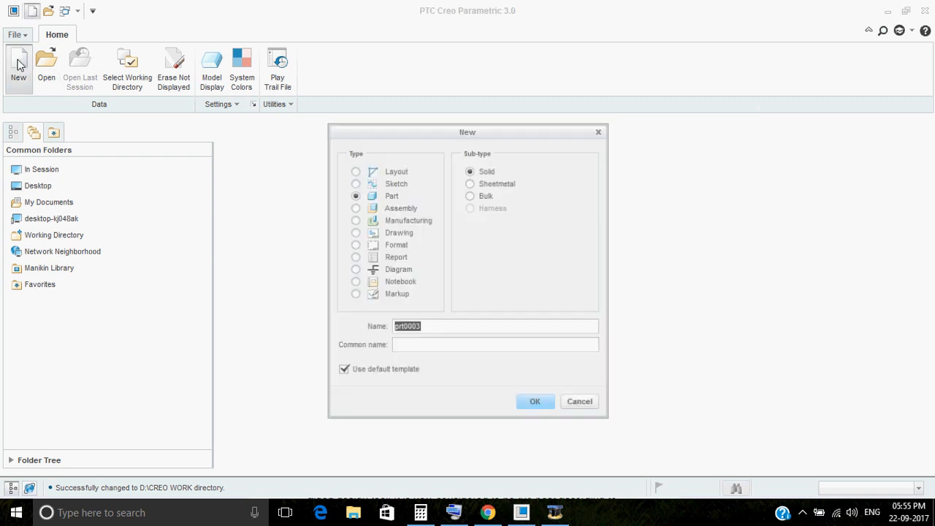
{"action": "left_click", "coordinate": [370, 373]}
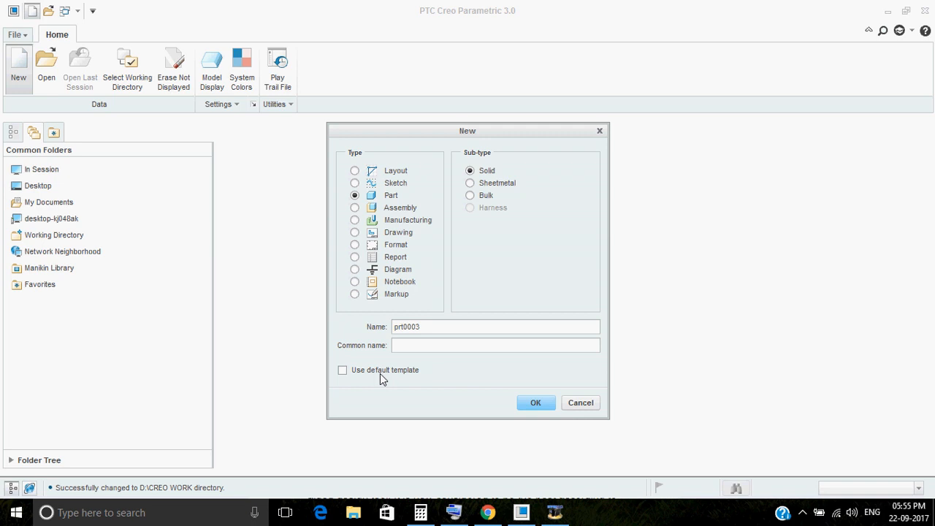
{"action": "left_click", "coordinate": [530, 401]}
{"action": "scroll", "coordinate": [404, 204], "scroll_direction": "down", "scroll_amount": 1}
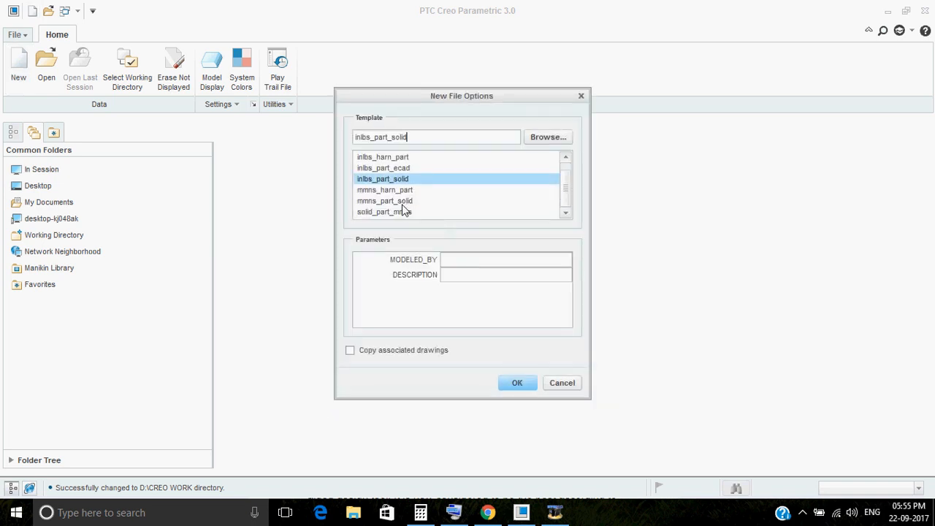
{"action": "left_click", "coordinate": [402, 211]}
{"action": "left_click", "coordinate": [512, 385]}
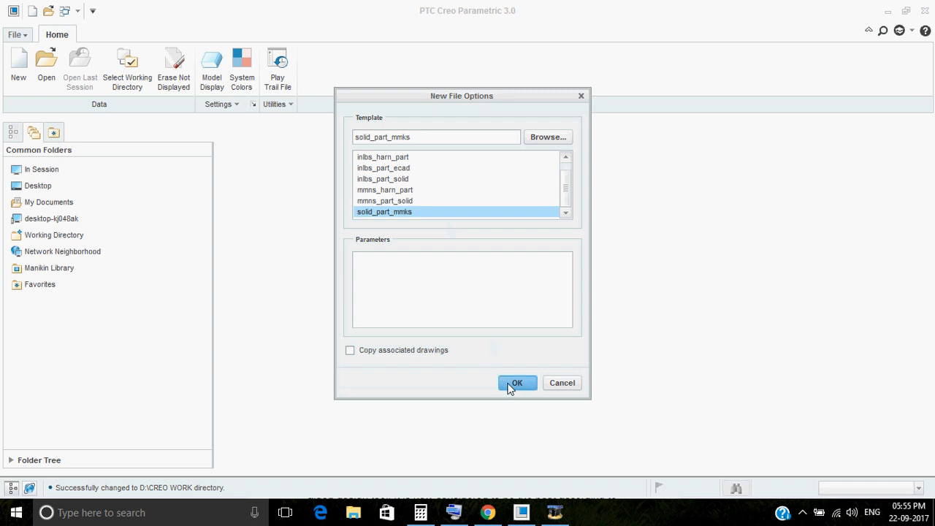
- Start an Extrude with an internal sketch on the FRONT plane and orient the view parallel to the sketch
{"action": "left_click", "coordinate": [356, 67]}
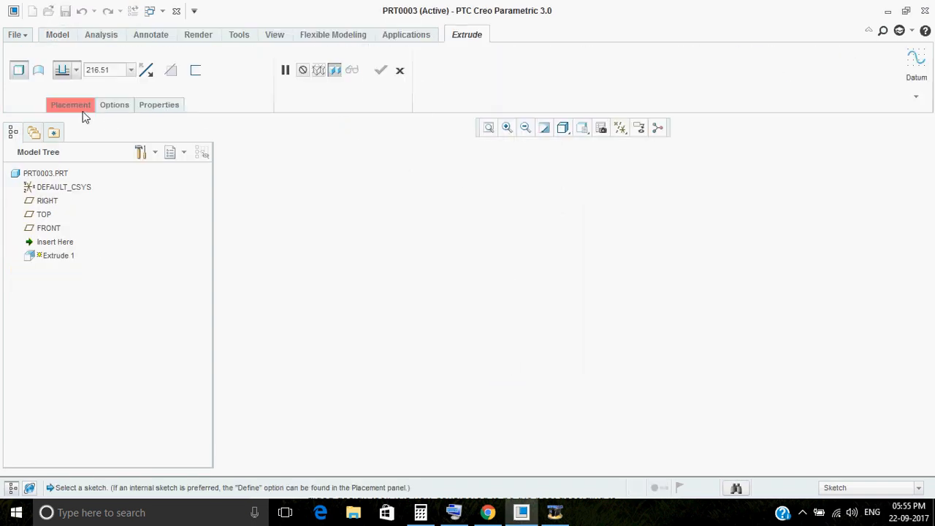
{"action": "left_click", "coordinate": [71, 104]}
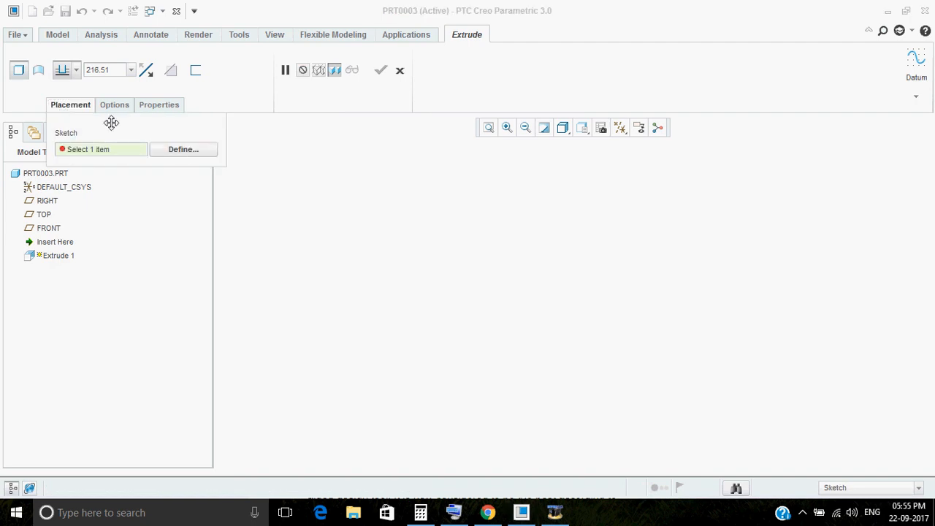
{"action": "left_click", "coordinate": [76, 104]}
{"action": "left_click", "coordinate": [50, 228]}
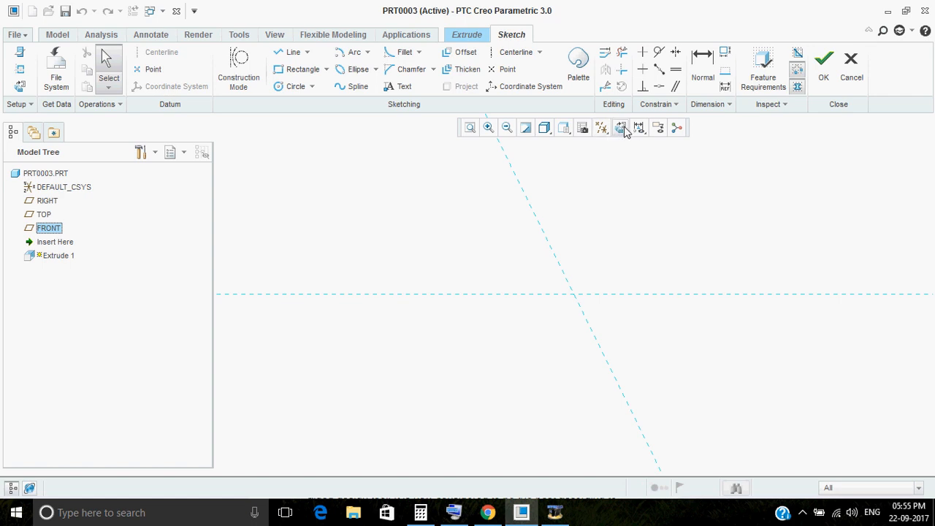
{"action": "left_click", "coordinate": [620, 128]}
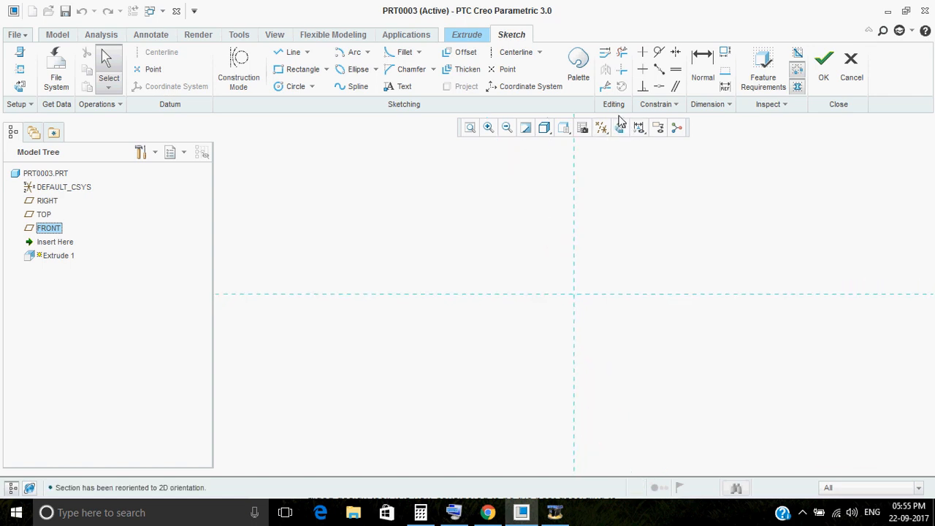
- Add a vertical and a horizontal centerline along the sketch references, crossing at the origin
{"action": "left_click", "coordinate": [516, 53]}
{"action": "left_click", "coordinate": [576, 341]}
{"action": "left_click", "coordinate": [577, 243]}
{"action": "left_click", "coordinate": [537, 293]}
{"action": "left_click", "coordinate": [646, 293]}
{"action": "middle_click", "coordinate": [643, 258]}
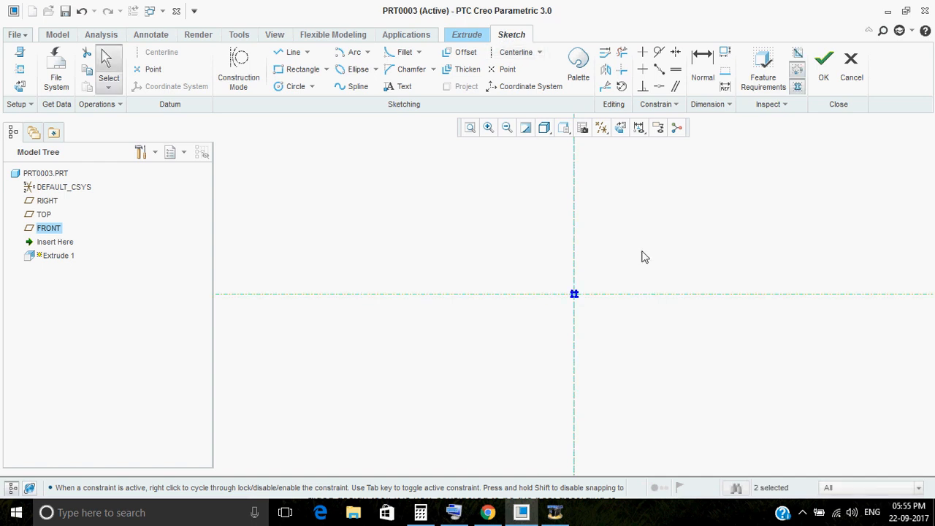
{"action": "left_click", "coordinate": [590, 363]}
{"action": "scroll", "coordinate": [495, 362], "scroll_direction": "up", "scroll_amount": 2}
{"action": "scroll", "coordinate": [557, 341], "scroll_direction": "down", "scroll_amount": 3}
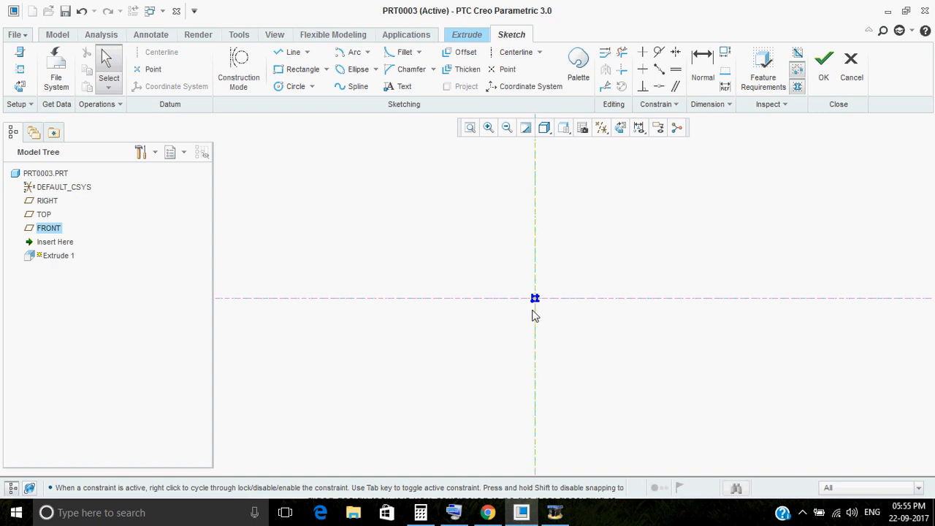
- Examine the dimensioned isometric reference drawing in the browser and return to Creo Parametric
{"action": "mouse_move", "coordinate": [561, 514]}
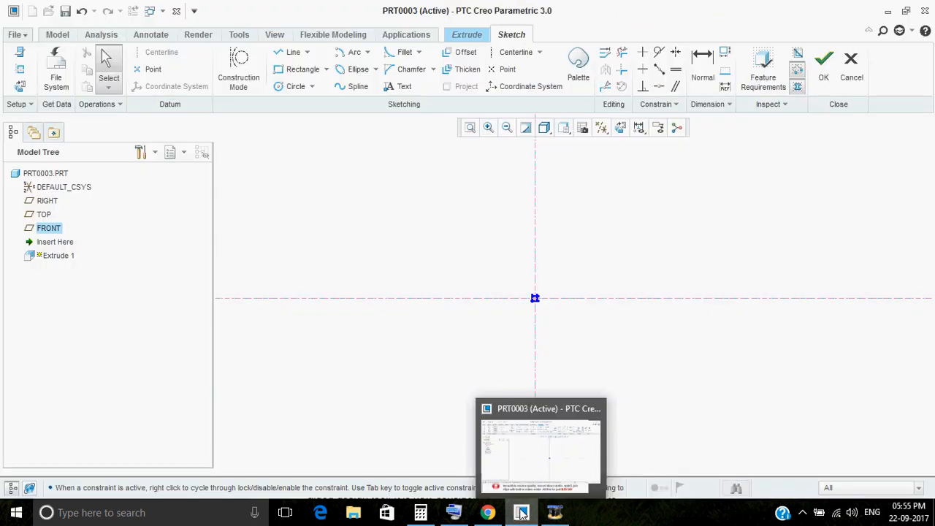
{"action": "mouse_move", "coordinate": [488, 512]}
{"action": "left_click", "coordinate": [489, 471]}
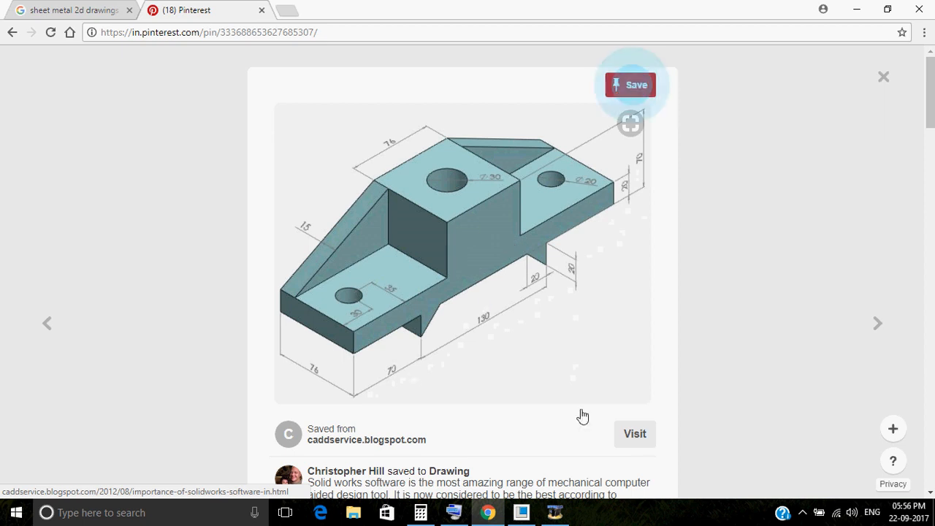
{"action": "left_click", "coordinate": [529, 515]}
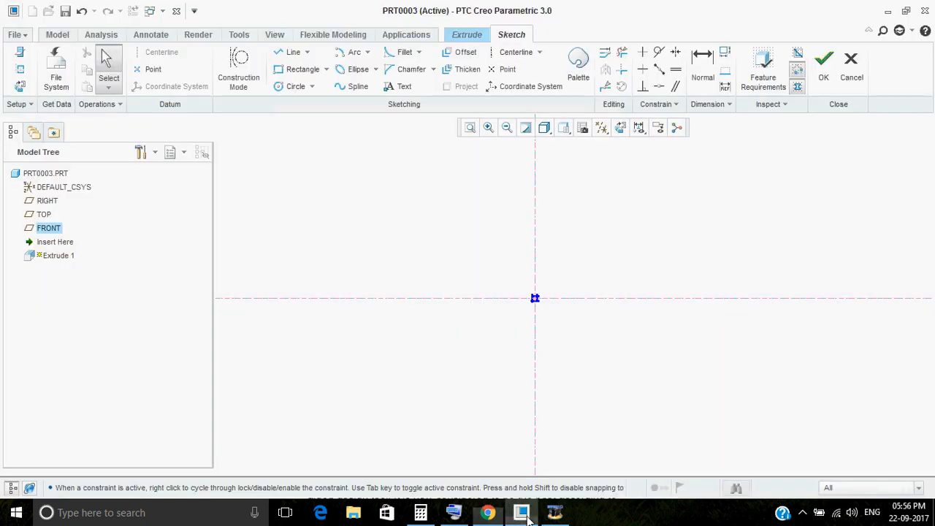
{"action": "left_click", "coordinate": [292, 52]}
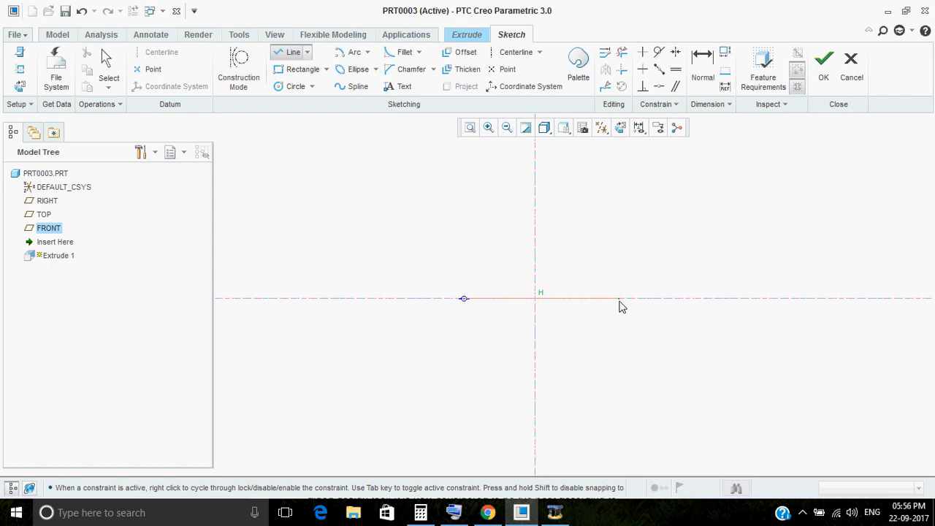
{"action": "middle_click", "coordinate": [621, 289]}
{"action": "middle_click", "coordinate": [579, 258]}
{"action": "middle_click", "coordinate": [579, 259]}
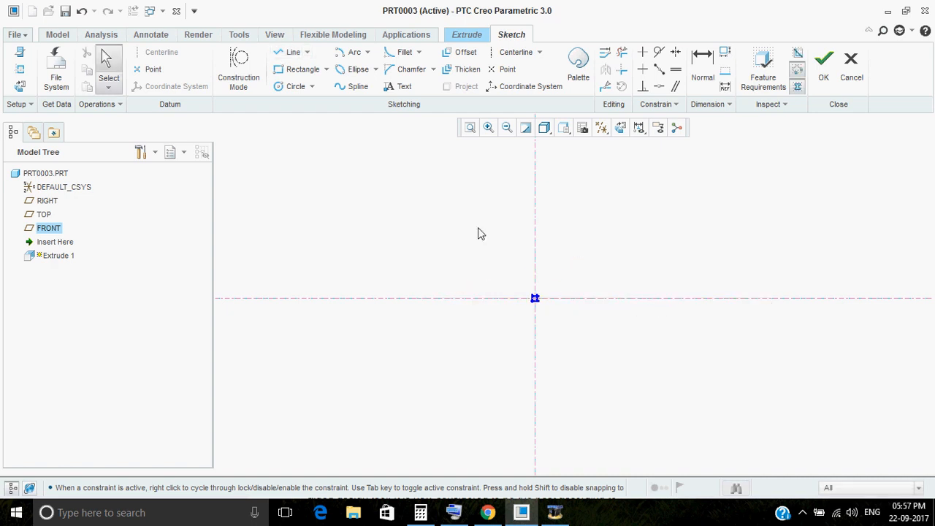
{"action": "left_click", "coordinate": [299, 69]}
{"action": "left_click", "coordinate": [430, 246]}
{"action": "left_click", "coordinate": [639, 351]}
{"action": "middle_click", "coordinate": [649, 357]}
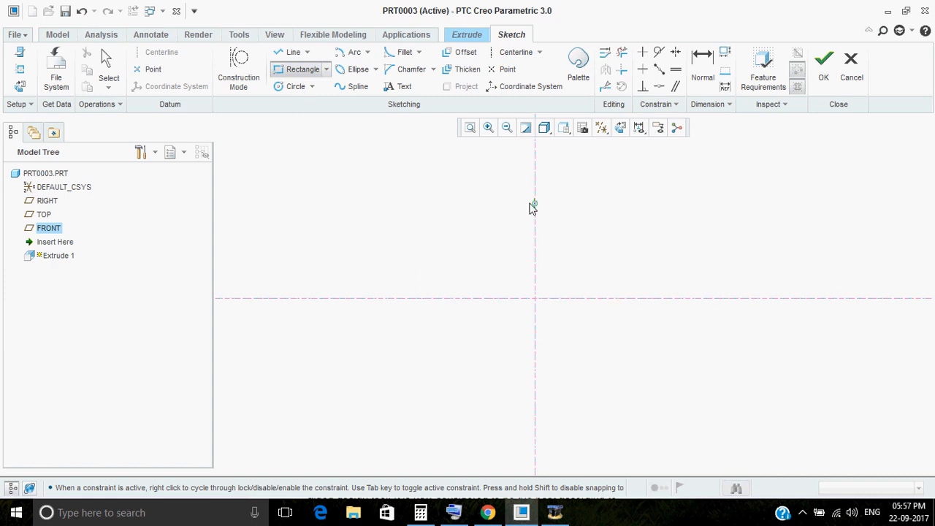
{"action": "middle_click", "coordinate": [369, 155]}
- Sketch a stepped half profile from the origin to the vertical centerline, with a base about 213 long and 36 thick and an upright about 89 high
{"action": "left_click", "coordinate": [288, 52]}
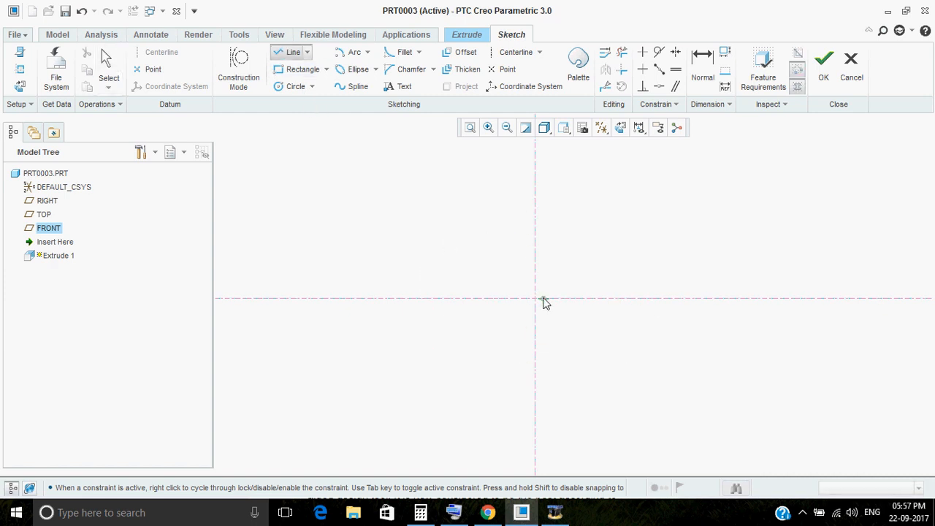
{"action": "left_click", "coordinate": [535, 299]}
{"action": "left_click", "coordinate": [685, 299]}
{"action": "left_click", "coordinate": [685, 274]}
{"action": "left_click", "coordinate": [595, 274]}
{"action": "left_click", "coordinate": [535, 211]}
{"action": "middle_click", "coordinate": [662, 195]}
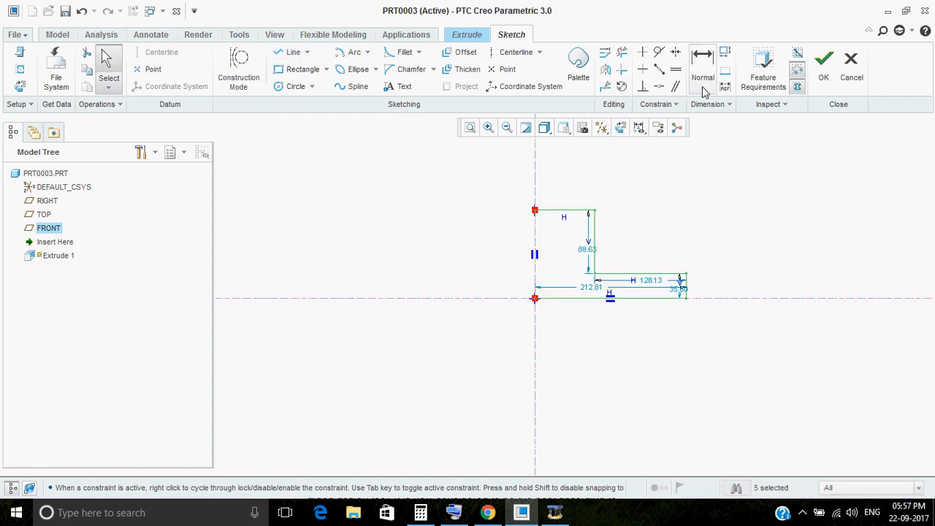
- Dimension the profile's bottom edge, consulting the reference drawing in the browser, and set its length to 65+70
{"action": "left_click", "coordinate": [703, 64]}
{"action": "middle_click", "coordinate": [621, 326]}
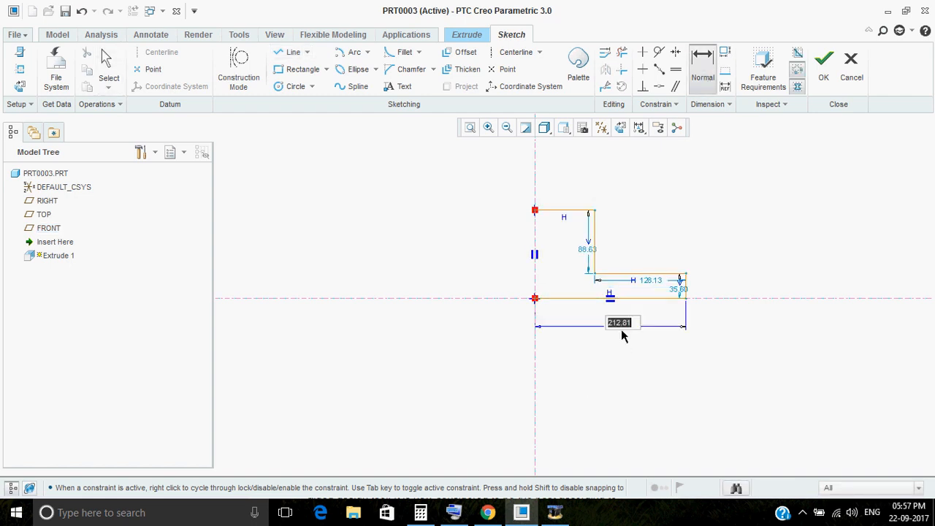
{"action": "left_click", "coordinate": [488, 513]}
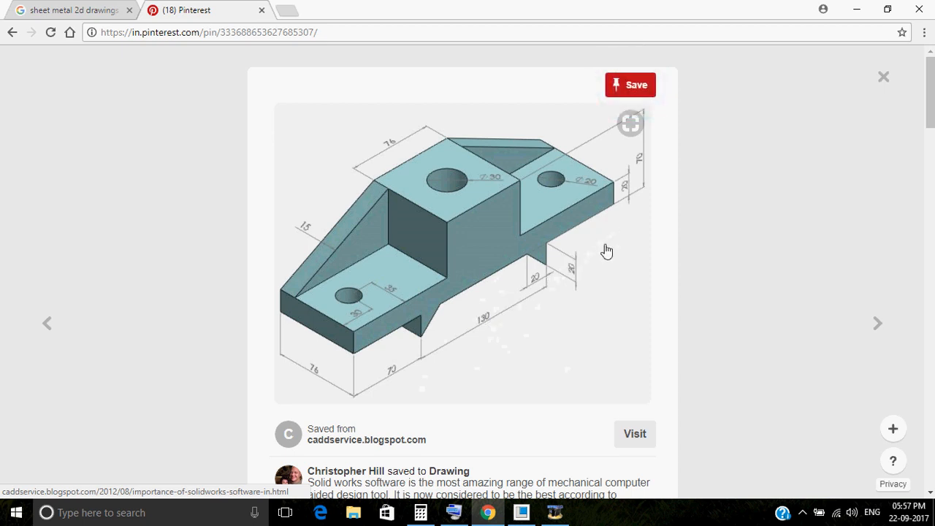
{"action": "left_click", "coordinate": [555, 514]}
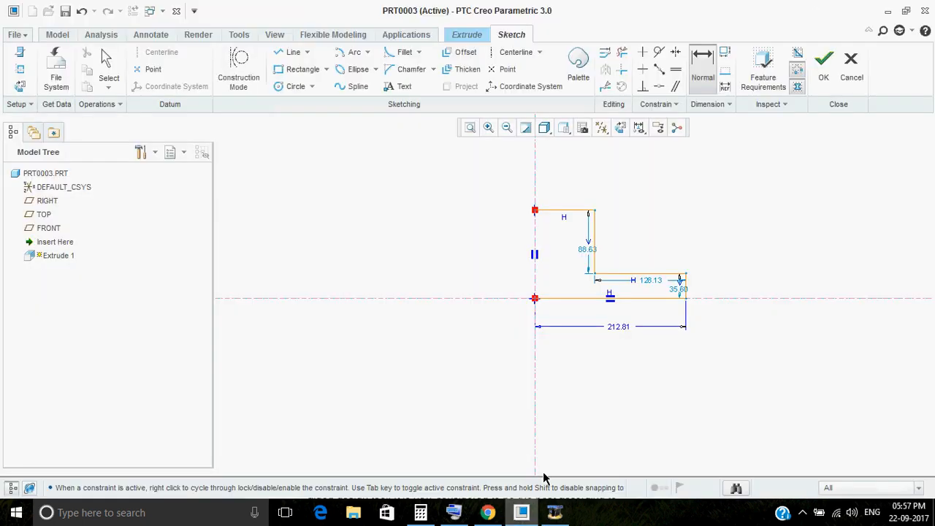
{"action": "double_click", "coordinate": [620, 329]}
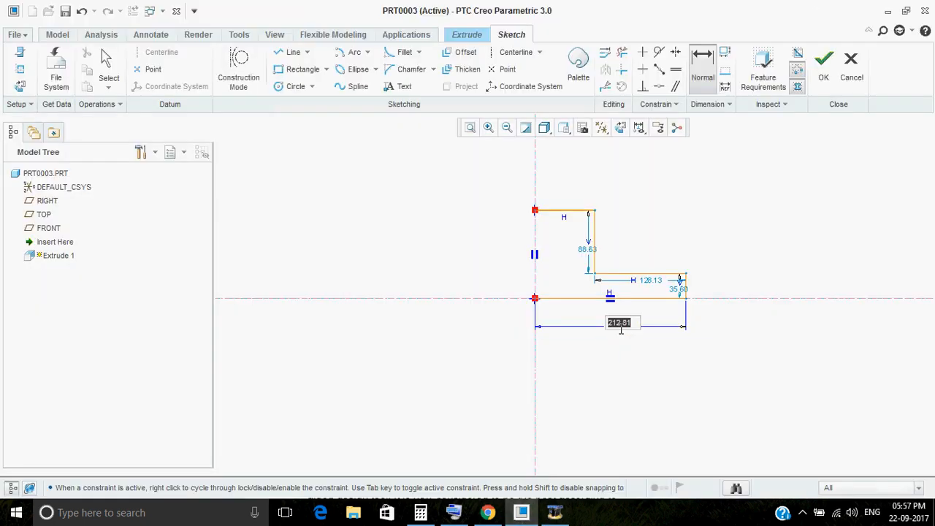
{"action": "type", "text": "65+70"}
{"action": "key", "text": "Return"}
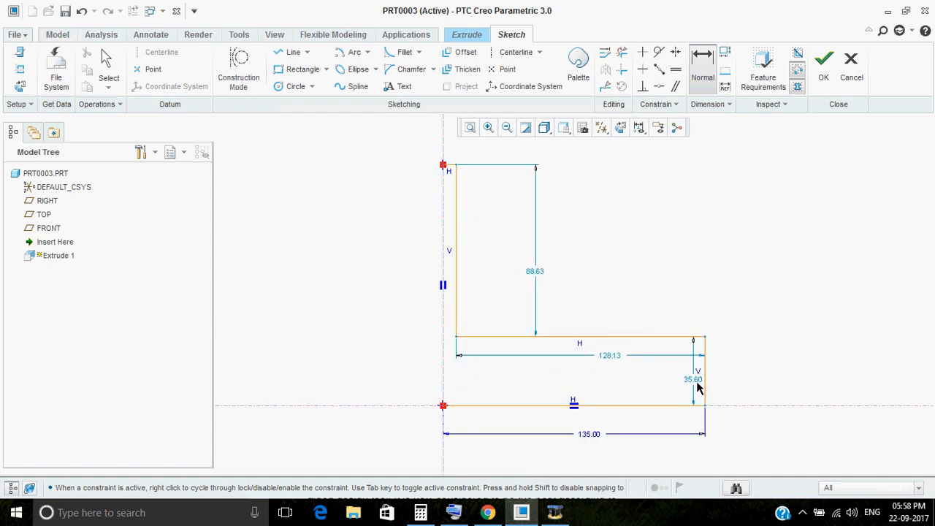
- Set the base thickness to 20 and dimension the overall height from the bottom edge to the top edge as 70
{"action": "double_click", "coordinate": [697, 389]}
{"action": "type", "text": "20"}
{"action": "key", "text": "Return"}
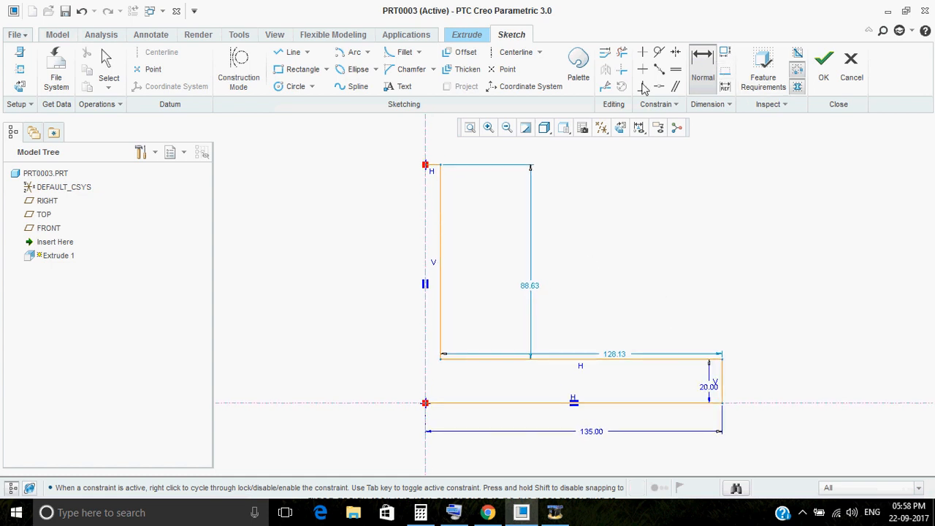
{"action": "left_click", "coordinate": [436, 166]}
{"action": "left_click", "coordinate": [661, 402]}
{"action": "middle_click", "coordinate": [755, 315]}
{"action": "type", "text": "70"}
{"action": "key", "text": "Return"}
{"action": "middle_click", "coordinate": [788, 290]}
{"action": "scroll", "coordinate": [730, 264], "scroll_direction": "up", "scroll_amount": 2}
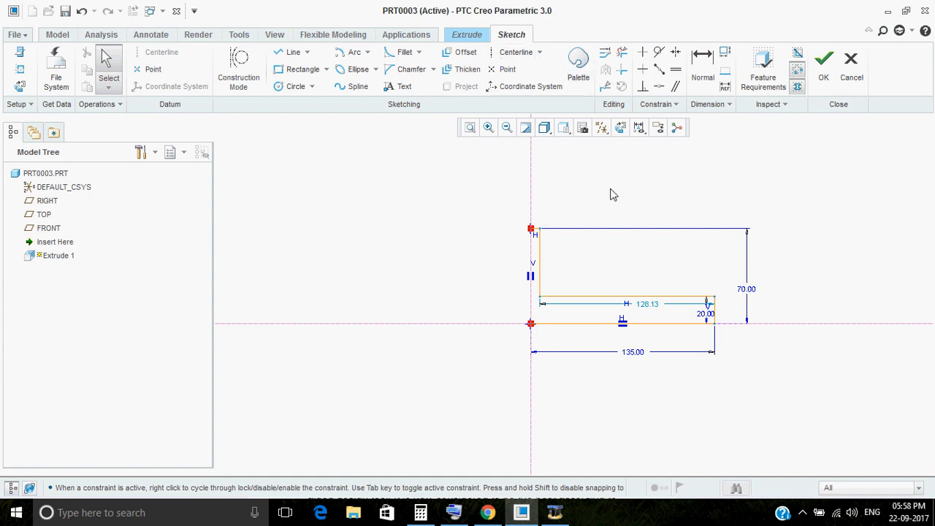
- Mirror the entire half profile about the vertical centerline to close the section
{"action": "mouse_move", "coordinate": [496, 197]}
{"action": "left_mouse_down"}
{"action": "mouse_move", "coordinate": [712, 394]}
{"action": "mouse_move", "coordinate": [796, 440]}
{"action": "left_mouse_up"}
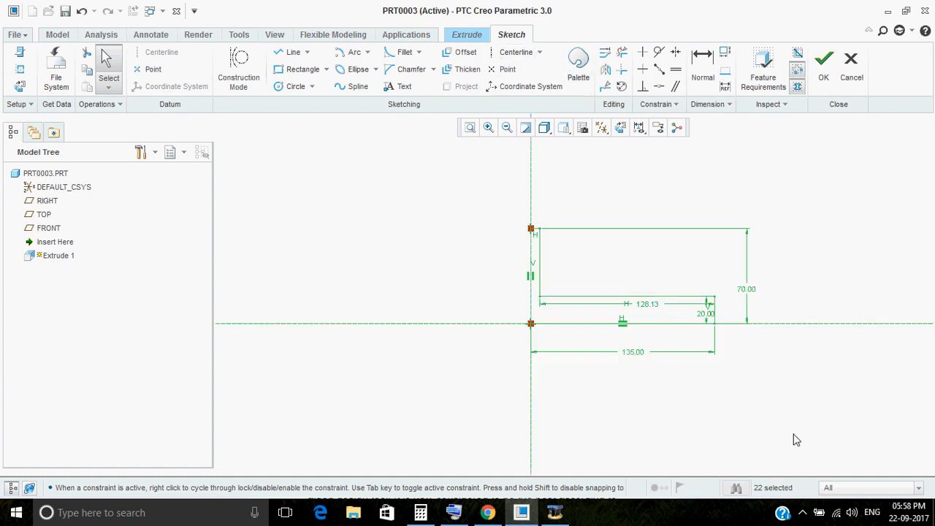
{"action": "left_click", "coordinate": [607, 70]}
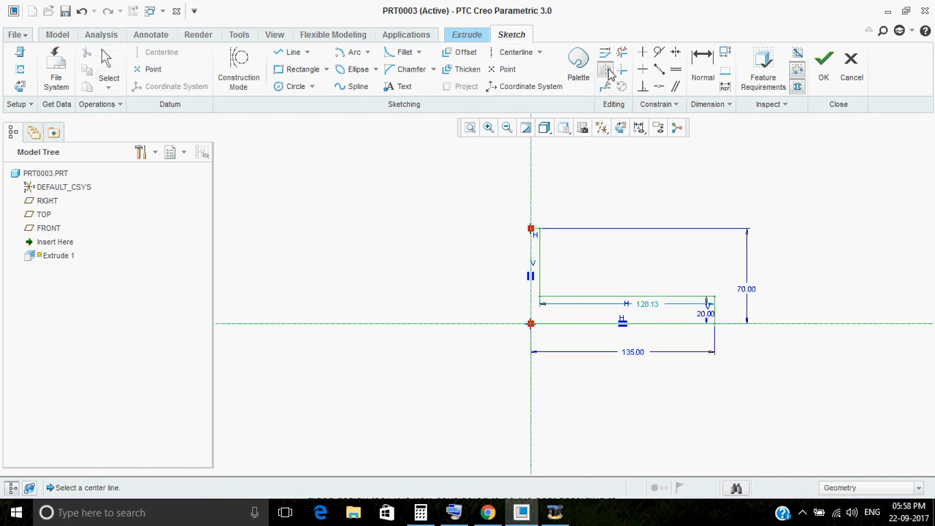
{"action": "left_click", "coordinate": [531, 203]}
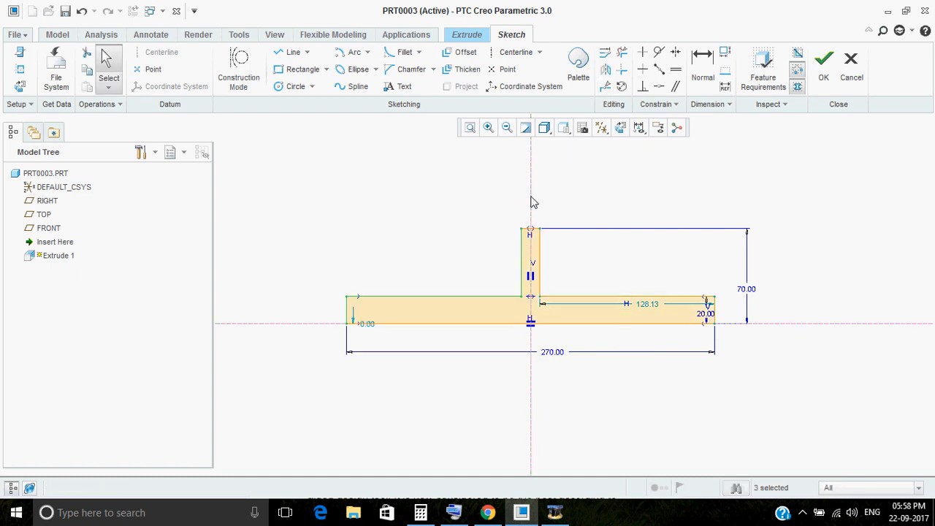
{"action": "scroll", "coordinate": [556, 264], "scroll_direction": "down", "scroll_amount": 1}
{"action": "left_click", "coordinate": [574, 246]}
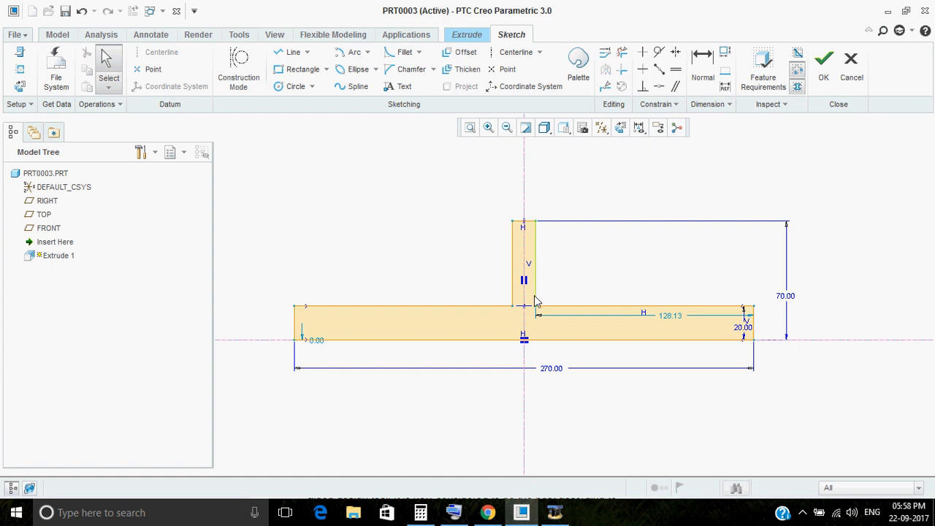
- Dimension the top edge of the upright block and set its width to 76, consulting the reference drawing in the browser
{"action": "scroll", "coordinate": [550, 206], "scroll_direction": "down", "scroll_amount": 5}
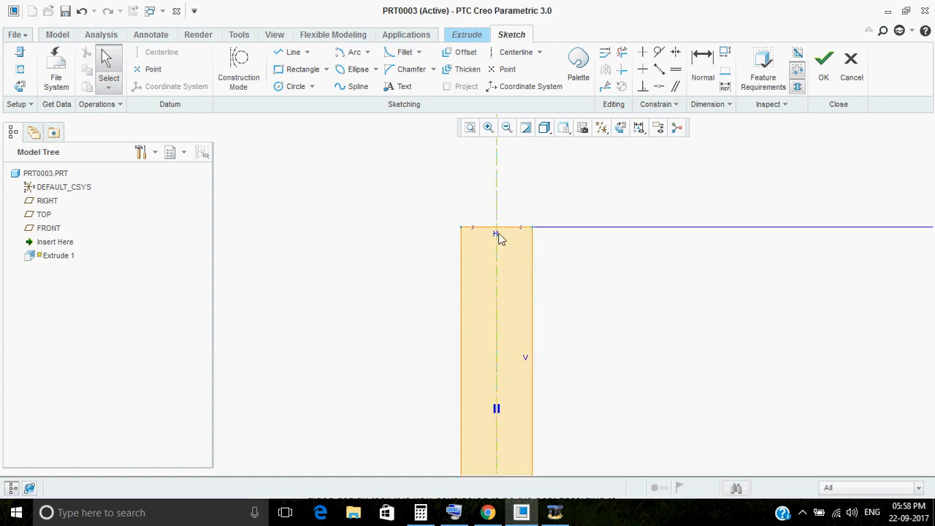
{"action": "left_click", "coordinate": [701, 73]}
{"action": "left_click", "coordinate": [509, 231]}
{"action": "middle_click", "coordinate": [512, 196]}
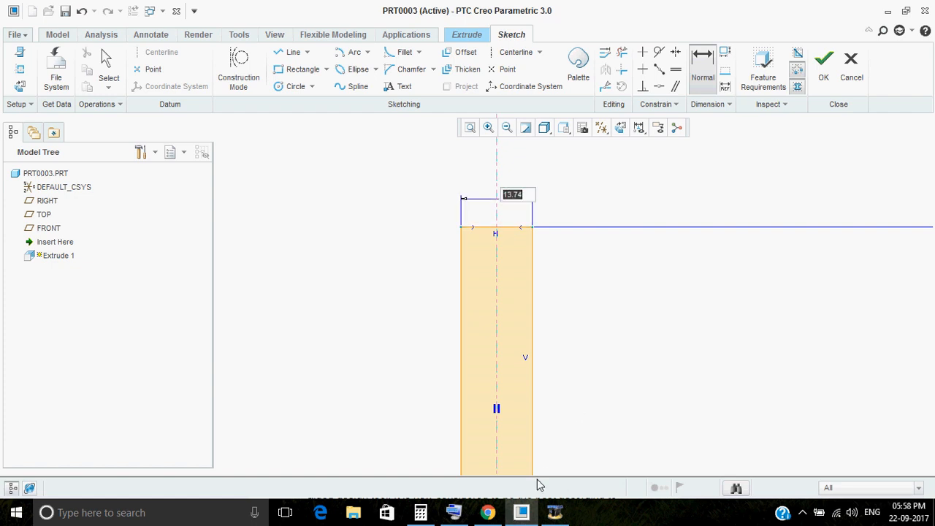
{"action": "left_click", "coordinate": [488, 512]}
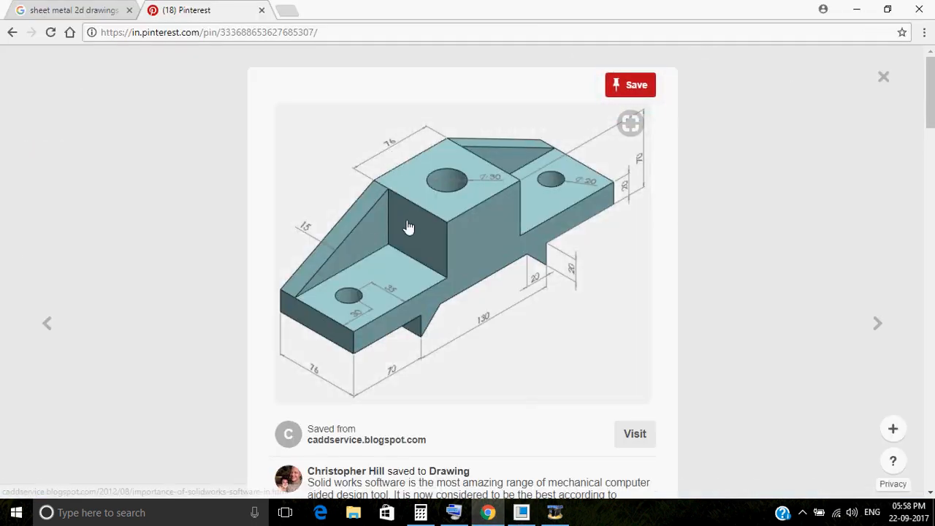
{"action": "left_click", "coordinate": [555, 511]}
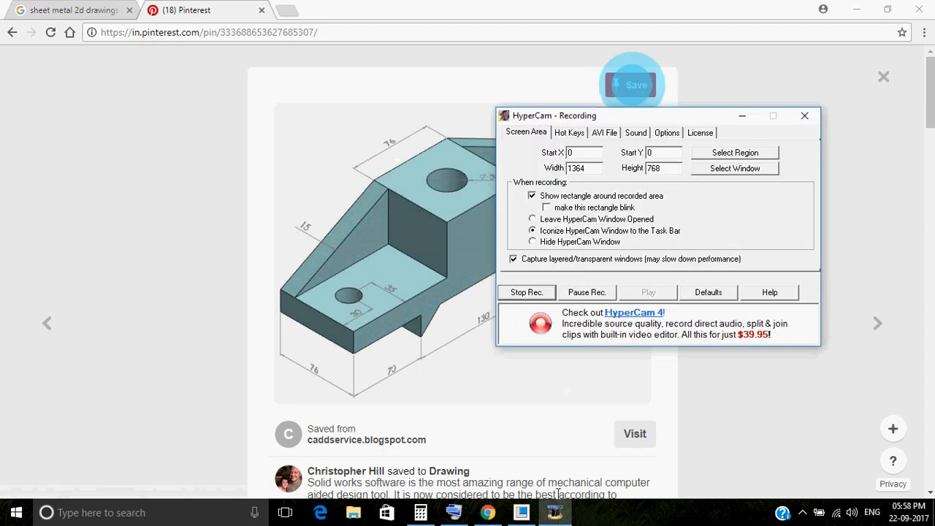
{"action": "left_click", "coordinate": [555, 512]}
{"action": "left_click", "coordinate": [525, 513]}
{"action": "double_click", "coordinate": [515, 201]}
{"action": "type", "text": "76"}
{"action": "key", "text": "Return"}
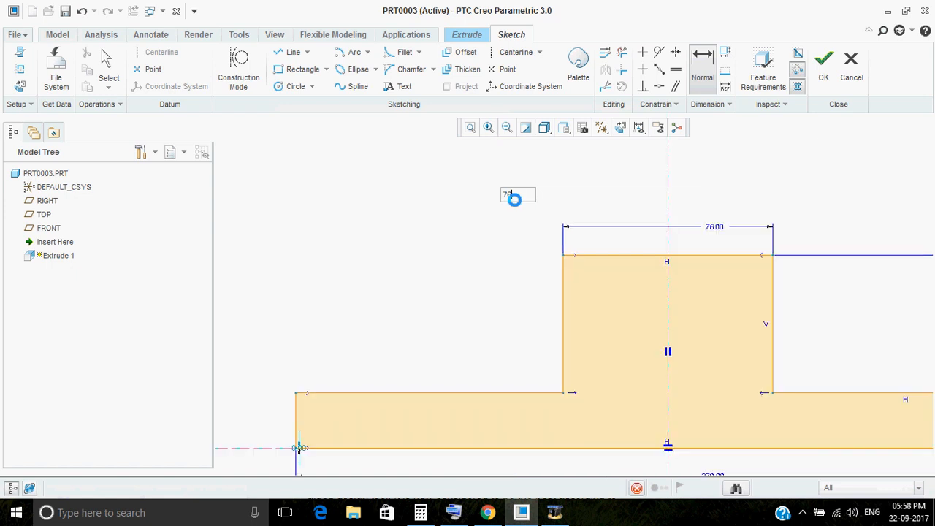
{"action": "middle_click", "coordinate": [627, 217]}
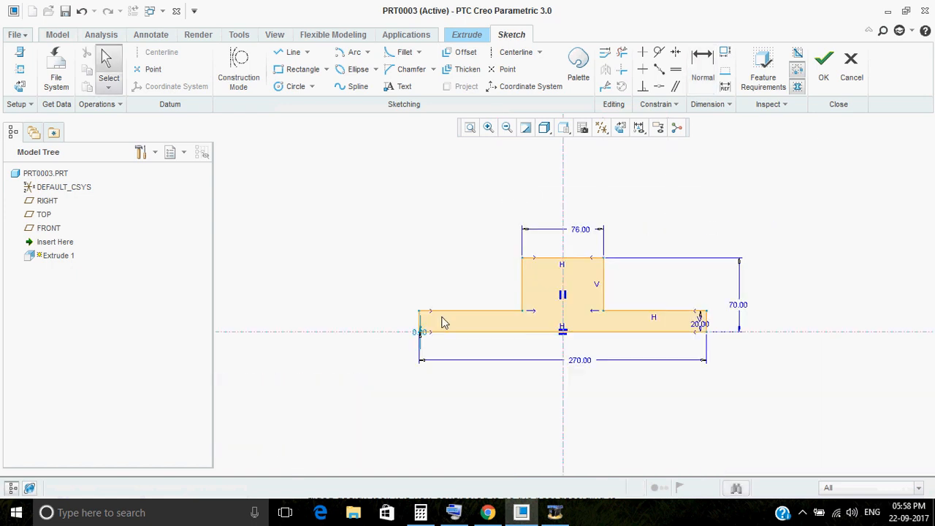
- Constrain the profile's bottom edge to be coincident with the horizontal reference line
{"action": "scroll", "coordinate": [442, 322], "scroll_direction": "up", "scroll_amount": 5}
{"action": "scroll", "coordinate": [412, 330], "scroll_direction": "up", "scroll_amount": 6}
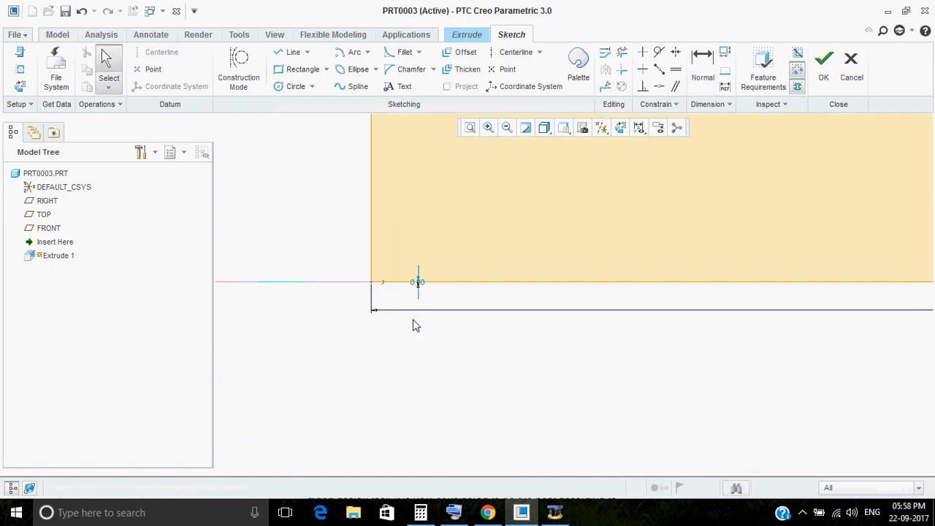
{"action": "left_click", "coordinate": [447, 286]}
{"action": "left_click", "coordinate": [329, 286], "text": "ctrl"}
{"action": "right_click", "coordinate": [329, 285]}
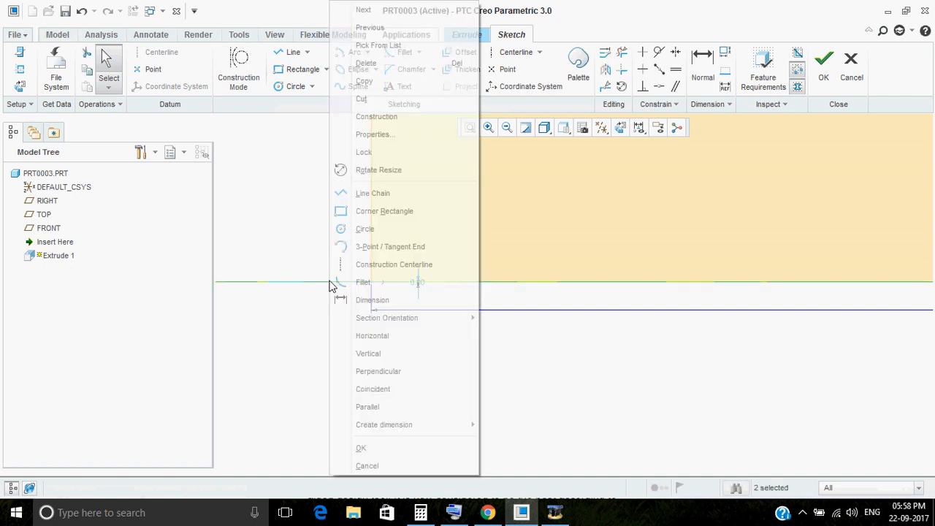
{"action": "left_click", "coordinate": [376, 389]}
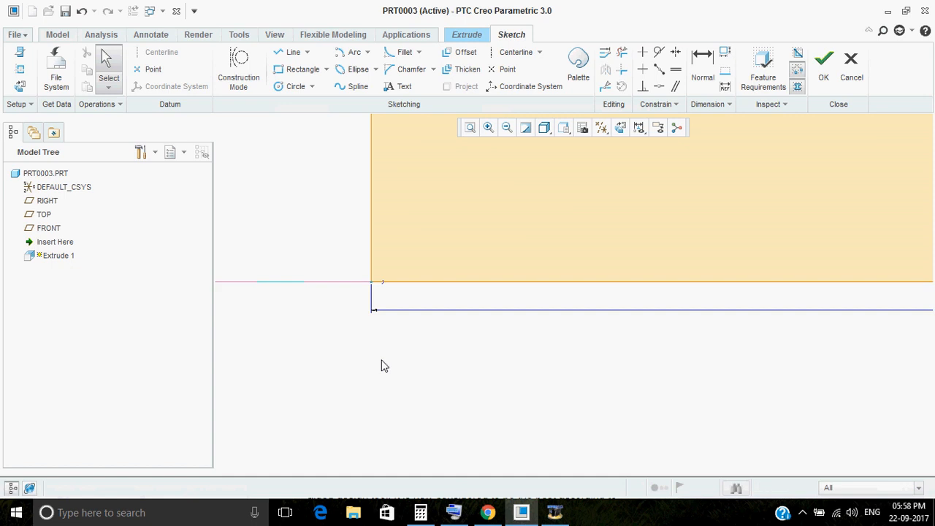
{"action": "scroll", "coordinate": [382, 365], "scroll_direction": "down", "scroll_amount": 5}
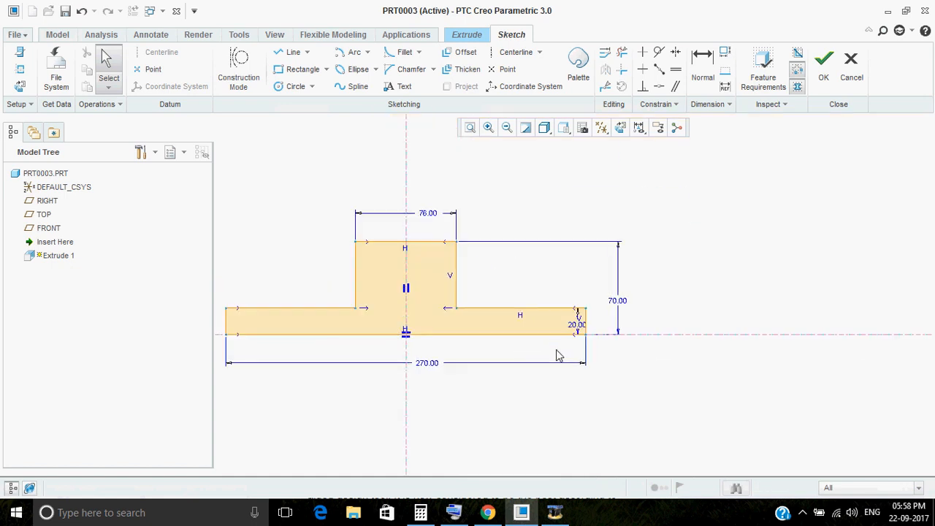
- Lock the overall height dimension of 70 in the profile sketch
{"action": "scroll", "coordinate": [556, 356], "scroll_direction": "up", "scroll_amount": 1}
{"action": "scroll", "coordinate": [628, 310], "scroll_direction": "down", "scroll_amount": 1}
{"action": "left_click", "coordinate": [644, 294]}
{"action": "left_click", "coordinate": [645, 295]}
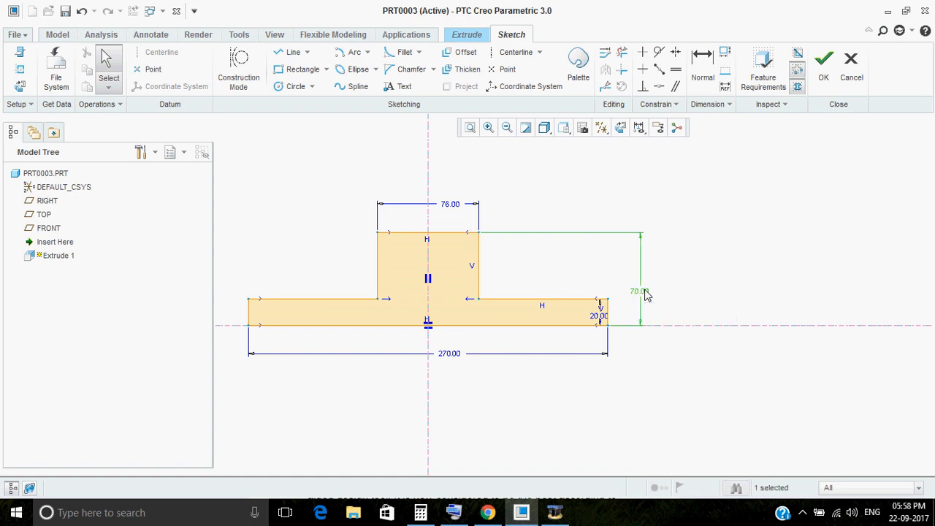
{"action": "right_click", "coordinate": [646, 294]}
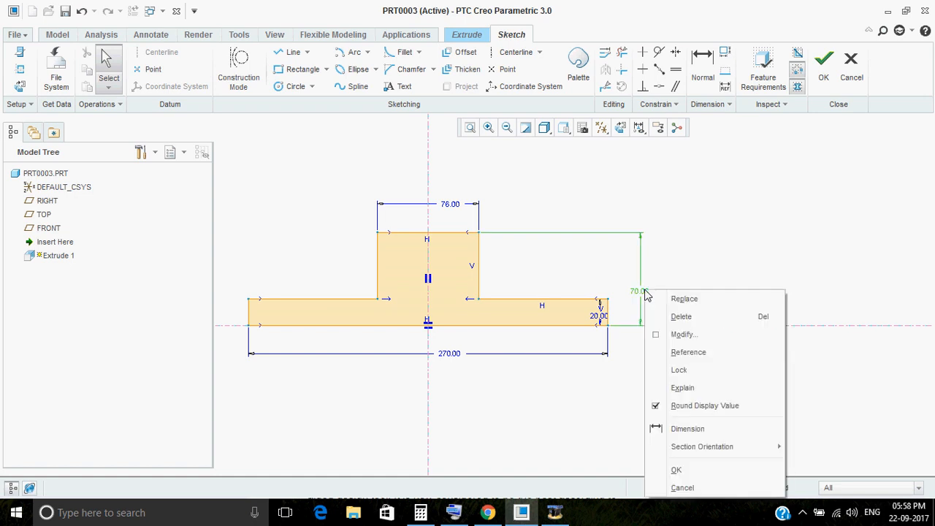
{"action": "left_click", "coordinate": [678, 370]}
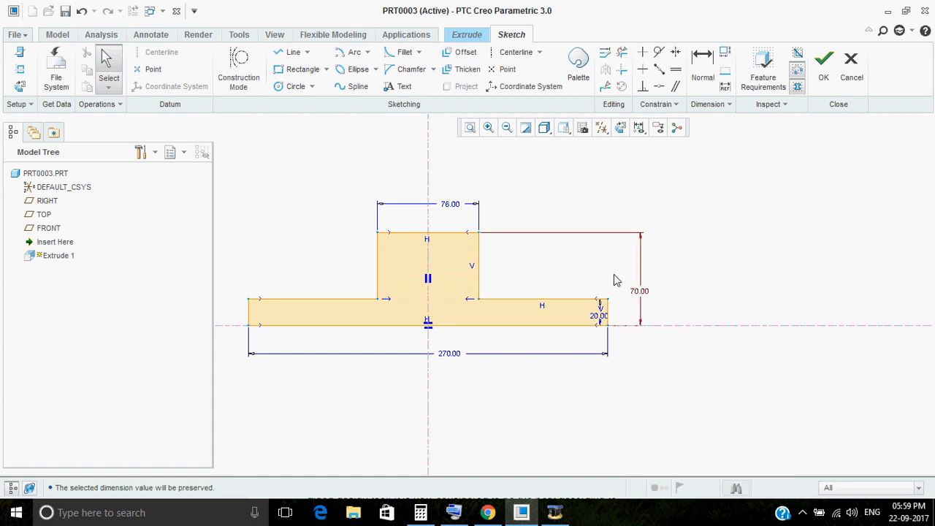
- Try to move the block's top and side edges to test the locked height, and undo the change
{"action": "left_click_drag", "start_coordinate": [455, 234], "coordinate": [456, 217]}
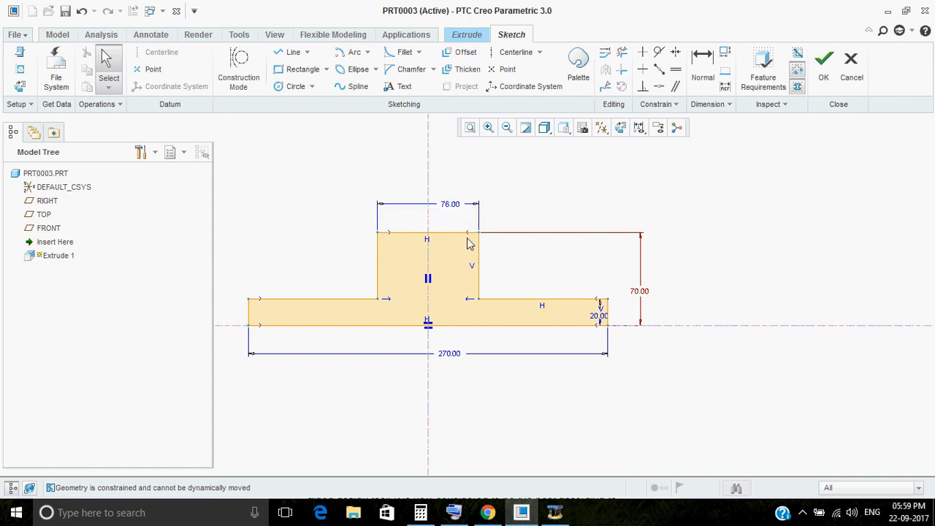
{"action": "left_click_drag", "start_coordinate": [481, 266], "coordinate": [491, 266]}
{"action": "key", "text": "ctrl+z"}
- Lock the upright block's 76 width dimension and test it by trying to move the block's side edge
{"action": "left_click", "coordinate": [458, 206]}
{"action": "right_click", "coordinate": [458, 206]}
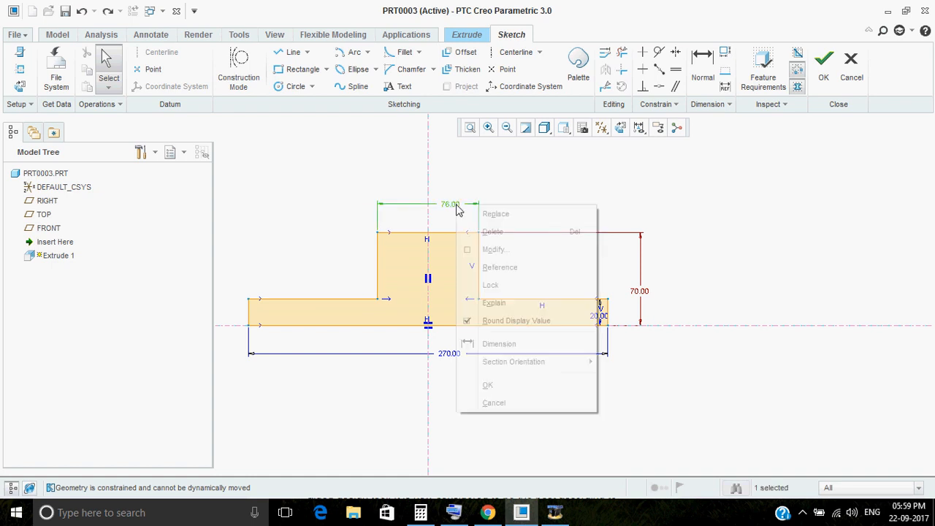
{"action": "left_click", "coordinate": [501, 285]}
{"action": "left_click_drag", "start_coordinate": [480, 262], "coordinate": [510, 257]}
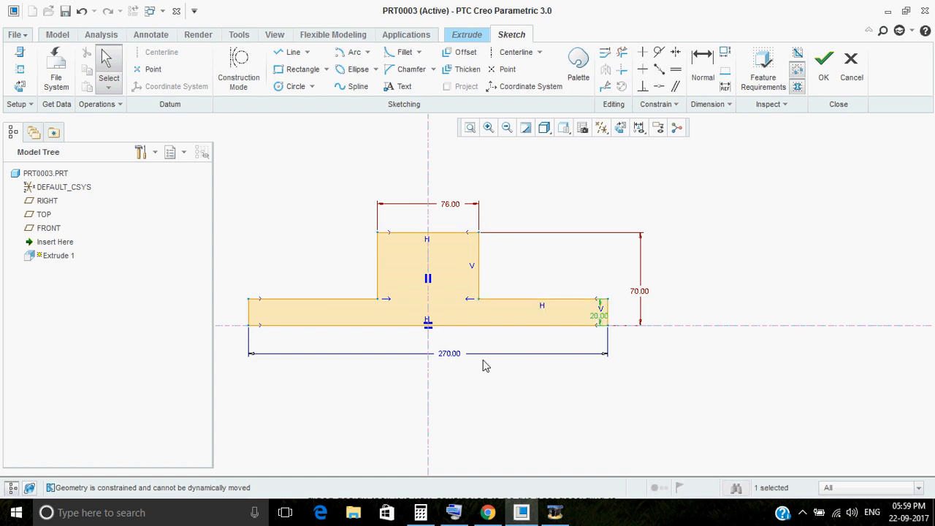
- Lock the 20 base thickness and 270 overall length dimensions together
{"action": "left_click", "coordinate": [454, 355], "text": "ctrl"}
{"action": "right_click", "coordinate": [454, 355]}
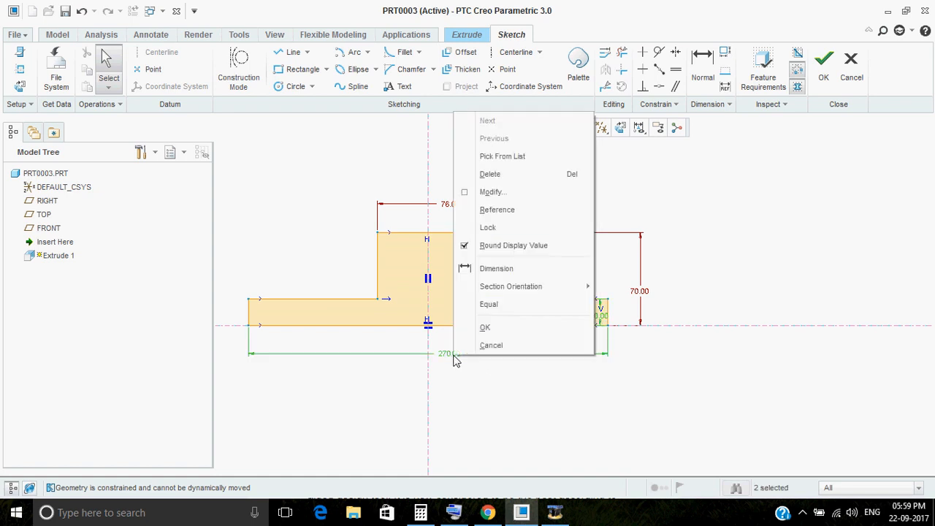
{"action": "left_click", "coordinate": [497, 248]}
{"action": "scroll", "coordinate": [689, 293], "scroll_direction": "up", "scroll_amount": 3}
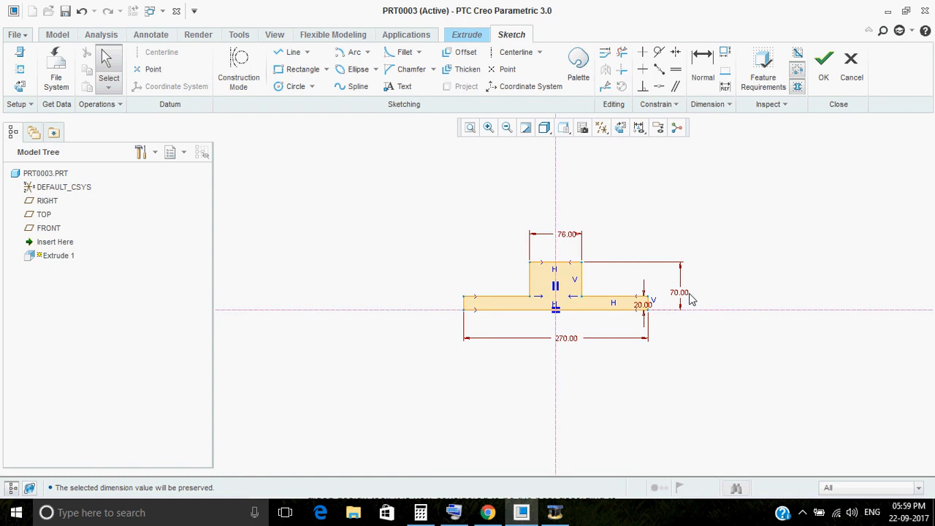
{"action": "scroll", "coordinate": [659, 300], "scroll_direction": "down", "scroll_amount": 2}
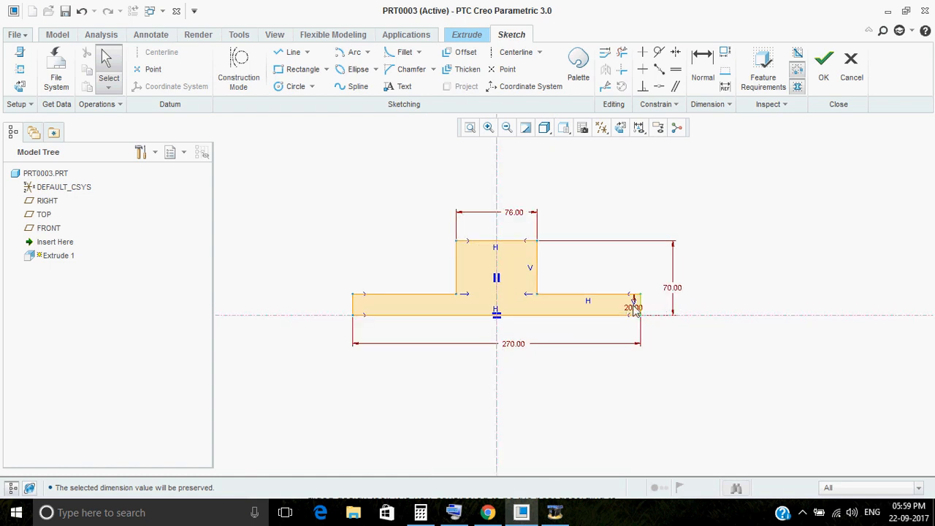
- Finish the sketch and extrude the profile to a depth of 76, checking the depth in the reference drawing
{"action": "left_click", "coordinate": [824, 73]}
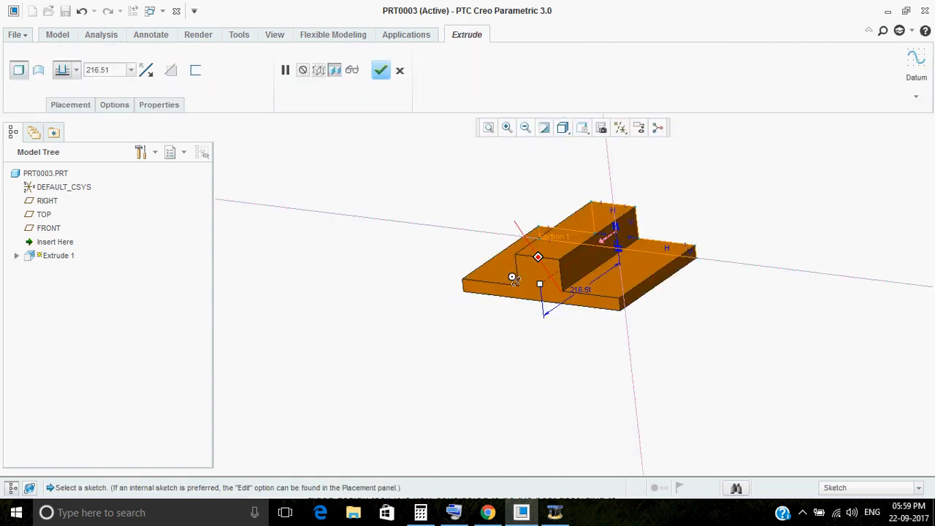
{"action": "scroll", "coordinate": [562, 253], "scroll_direction": "down", "scroll_amount": 2}
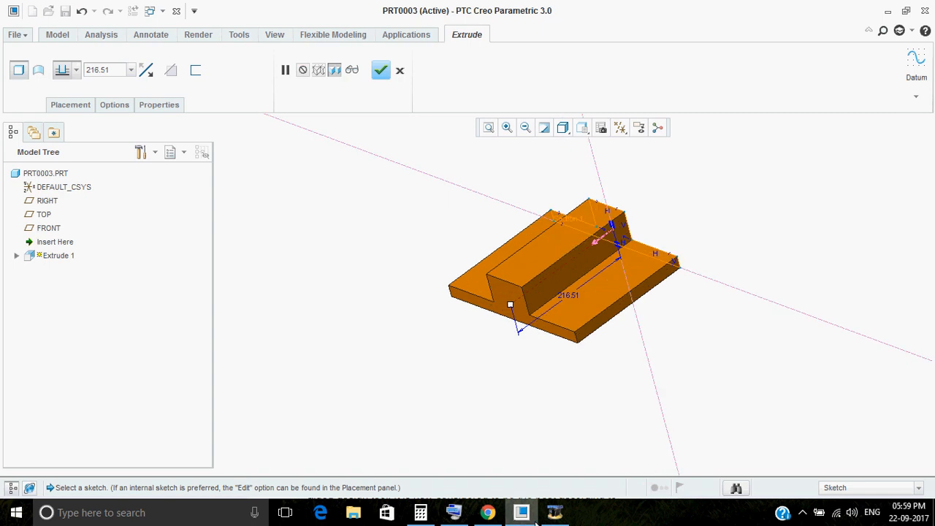
{"action": "left_click", "coordinate": [488, 512]}
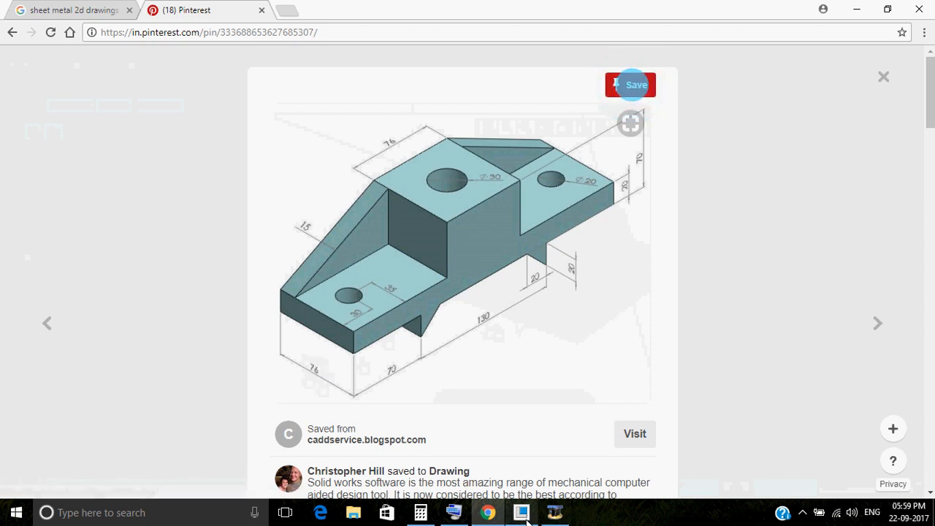
{"action": "left_click", "coordinate": [556, 515]}
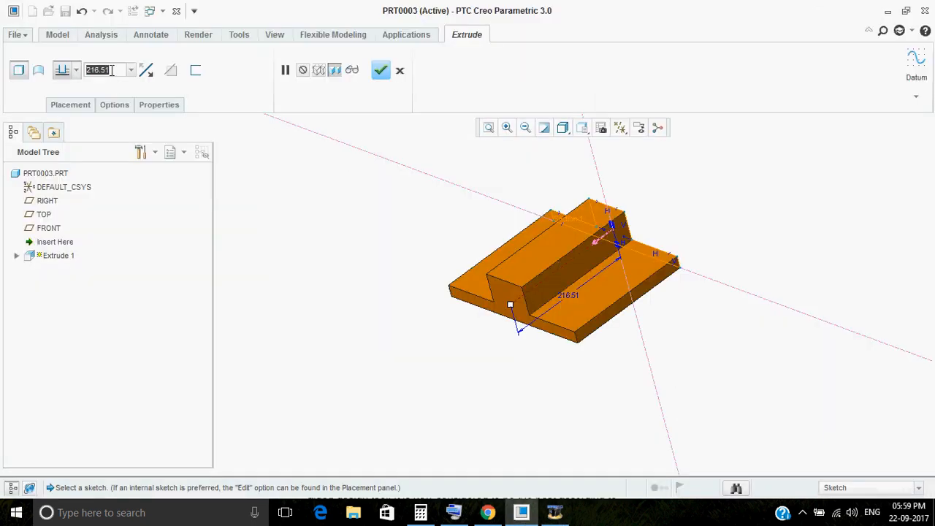
{"action": "type", "text": "76"}
{"action": "key", "text": "Return"}
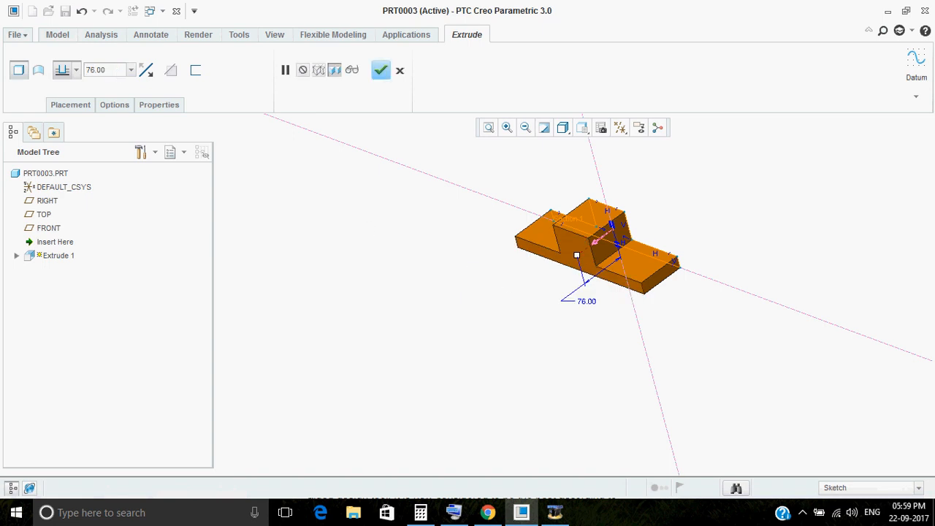
{"action": "scroll", "coordinate": [619, 258], "scroll_direction": "up", "scroll_amount": 2}
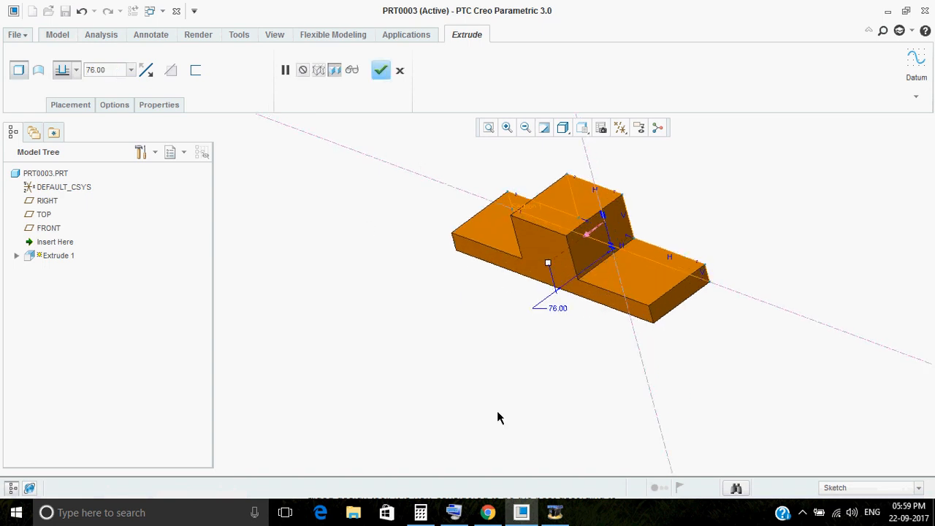
{"action": "left_click", "coordinate": [380, 70]}
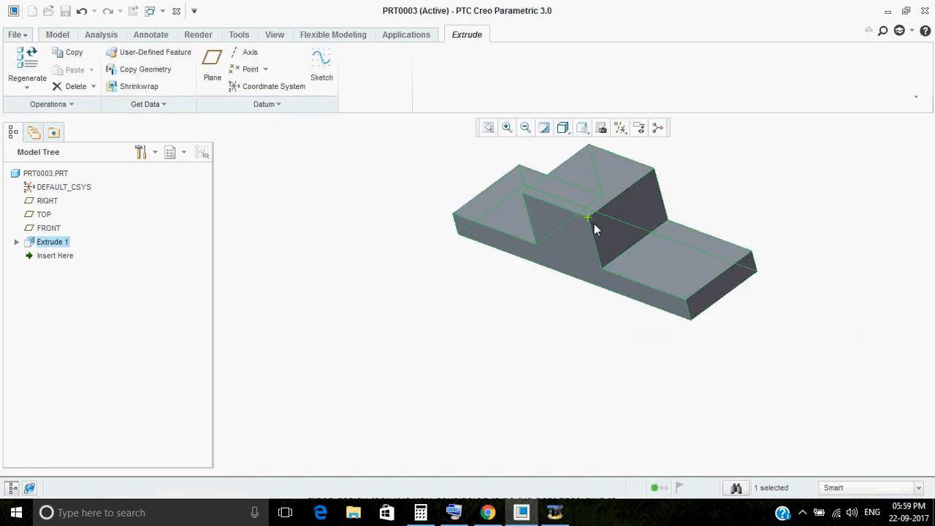
- Examine the solid in front and angled views and compare it with the sloped ribs in the reference drawing
{"action": "left_click", "coordinate": [683, 160]}
{"action": "scroll", "coordinate": [570, 284], "scroll_direction": "down", "scroll_amount": 2}
{"action": "left_click", "coordinate": [586, 132]}
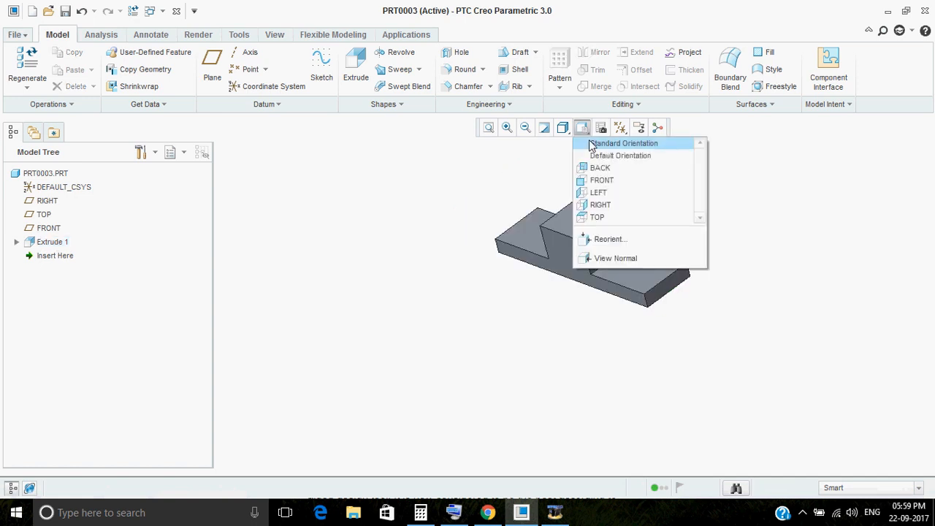
{"action": "left_click", "coordinate": [610, 182]}
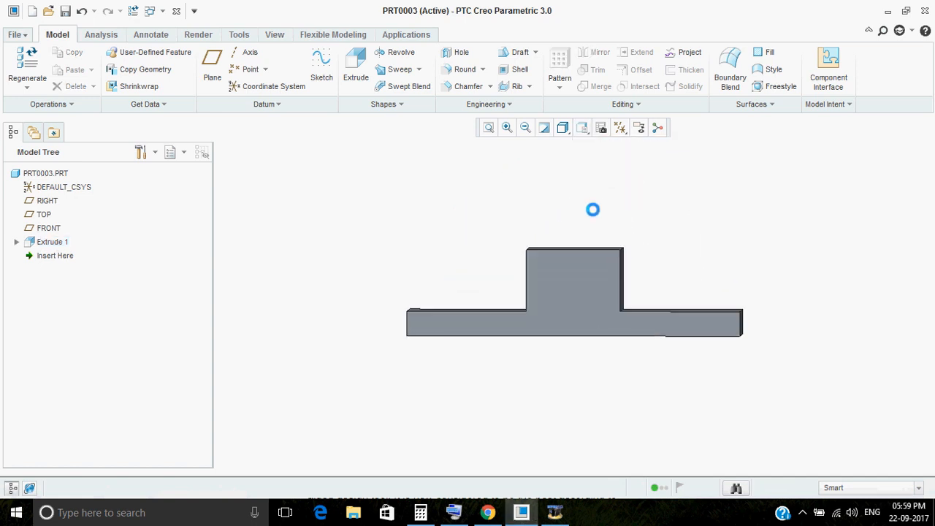
{"action": "middle_click_drag", "start_coordinate": [536, 227], "coordinate": [585, 323]}
{"action": "mouse_move", "coordinate": [544, 294]}
{"action": "middle_mouse_down"}
{"action": "mouse_move", "coordinate": [557, 319]}
{"action": "mouse_move", "coordinate": [531, 283]}
{"action": "mouse_move", "coordinate": [535, 306]}
{"action": "middle_mouse_up"}
{"action": "scroll", "coordinate": [520, 297], "scroll_direction": "up", "scroll_amount": 3}
{"action": "left_click", "coordinate": [488, 512]}
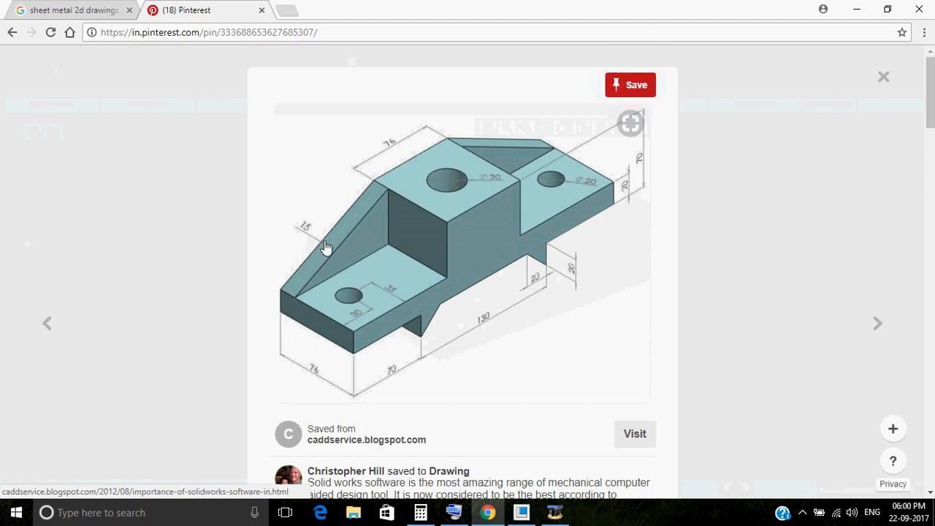
{"action": "left_click", "coordinate": [522, 513]}
{"action": "middle_click_drag", "start_coordinate": [552, 262], "coordinate": [559, 252]}
{"action": "left_click", "coordinate": [584, 128]}
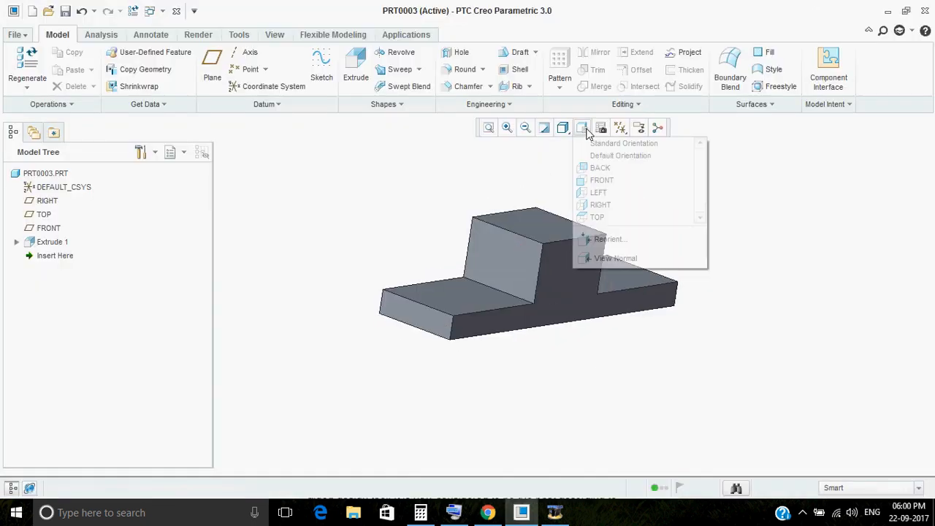
{"action": "left_click", "coordinate": [603, 180]}
{"action": "middle_click_drag", "start_coordinate": [557, 295], "coordinate": [641, 336]}
- Start a new extrusion sketch on the solid's stepped profile face and orient the view to the sketch plane
{"action": "left_click", "coordinate": [356, 70]}
{"action": "left_click", "coordinate": [482, 241]}
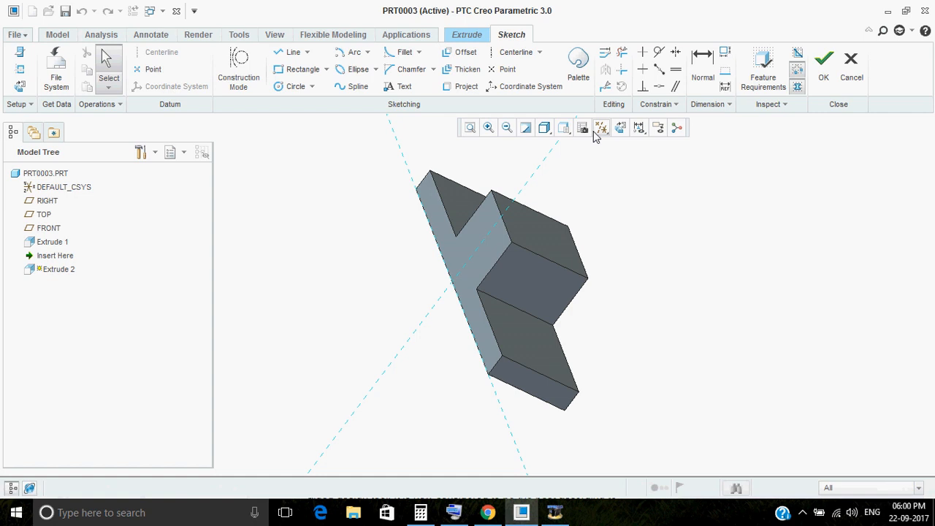
{"action": "left_click", "coordinate": [619, 127]}
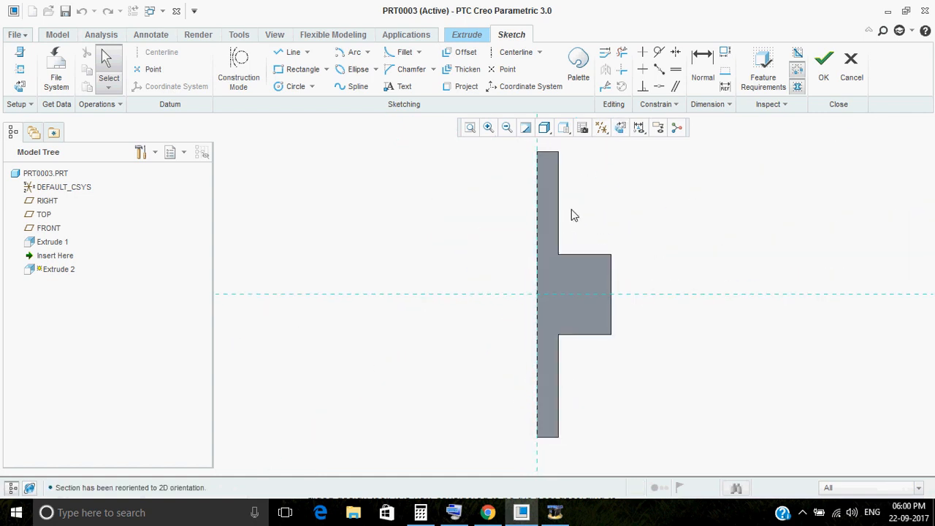
- Add the top and side edges of the flange and central block as sketch references, including the flange's far end
{"action": "right_click", "coordinate": [419, 198]}
{"action": "left_click", "coordinate": [478, 219]}
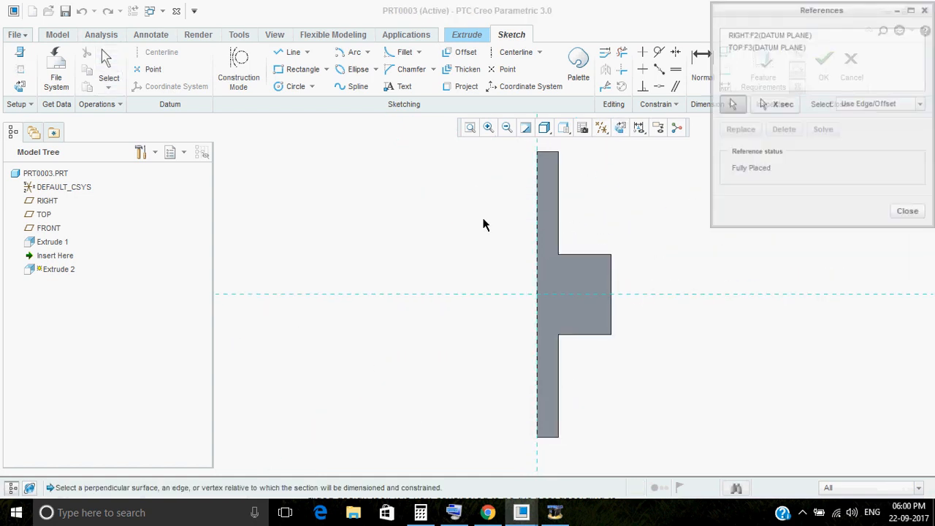
{"action": "left_click", "coordinate": [547, 149]}
{"action": "left_click", "coordinate": [558, 171]}
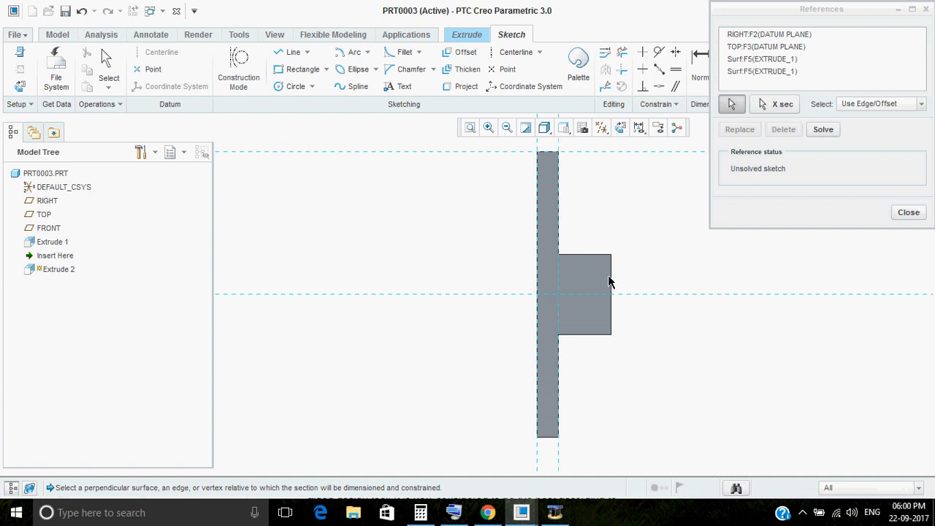
{"action": "left_click", "coordinate": [610, 278]}
{"action": "left_click", "coordinate": [600, 257]}
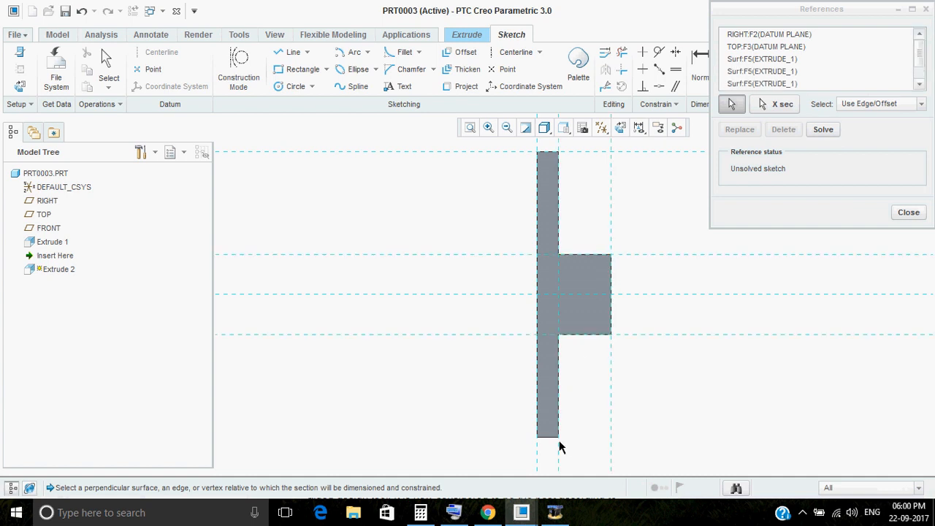
{"action": "middle_click", "coordinate": [682, 350]}
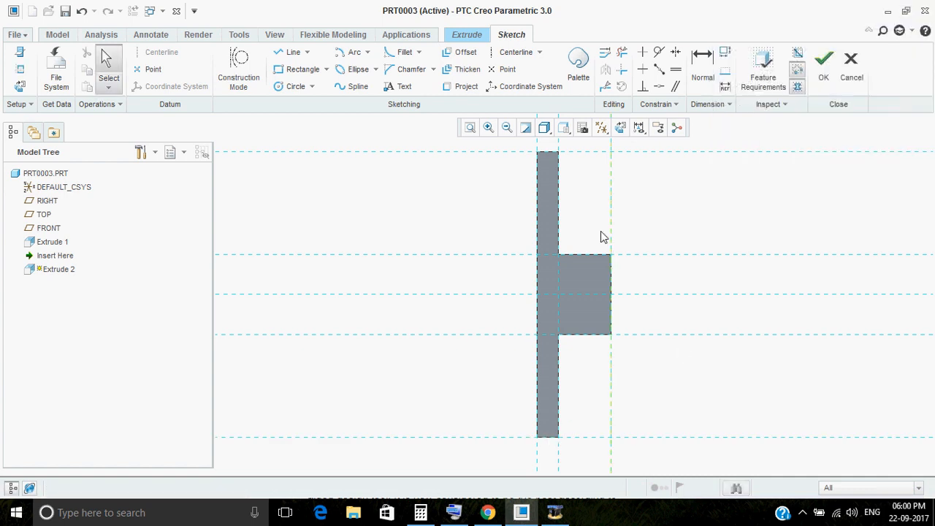
- Sketch two closed rib triangles from the block's outer corners to the flange ends, and finish the sketch
{"action": "left_click", "coordinate": [557, 151]}
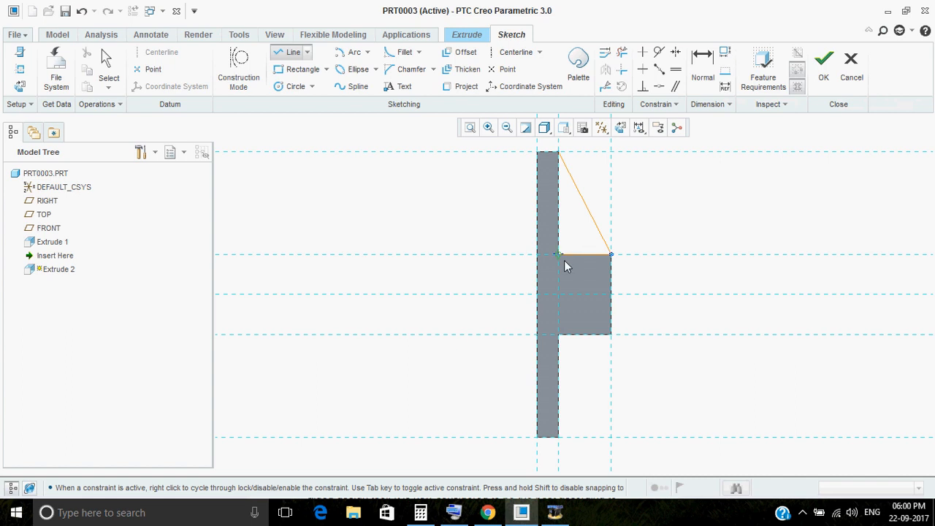
{"action": "middle_click", "coordinate": [515, 313]}
{"action": "left_click", "coordinate": [611, 335]}
{"action": "left_click", "coordinate": [557, 336]}
{"action": "middle_click", "coordinate": [712, 260]}
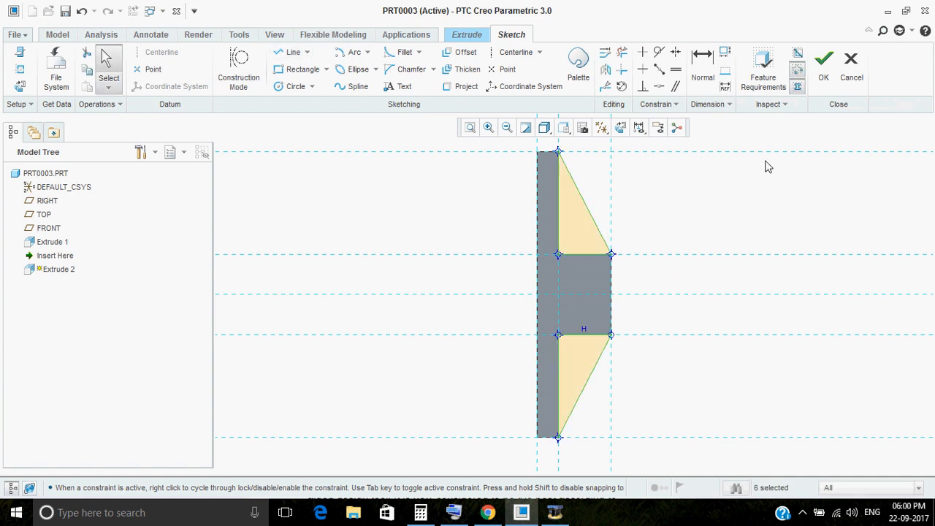
{"action": "left_click", "coordinate": [823, 65]}
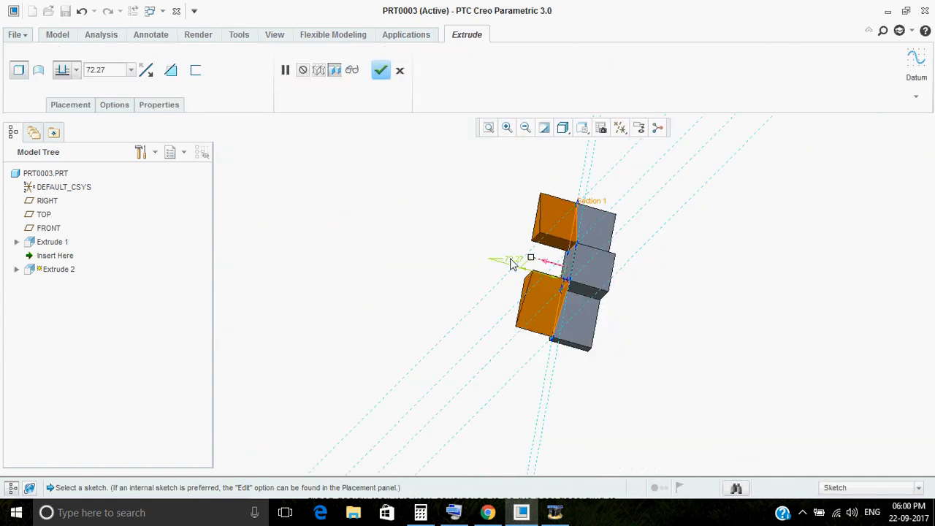
- Flip the rib extrusion toward the solid, set its depth to 15, and complete the feature
{"action": "left_click", "coordinate": [548, 276]}
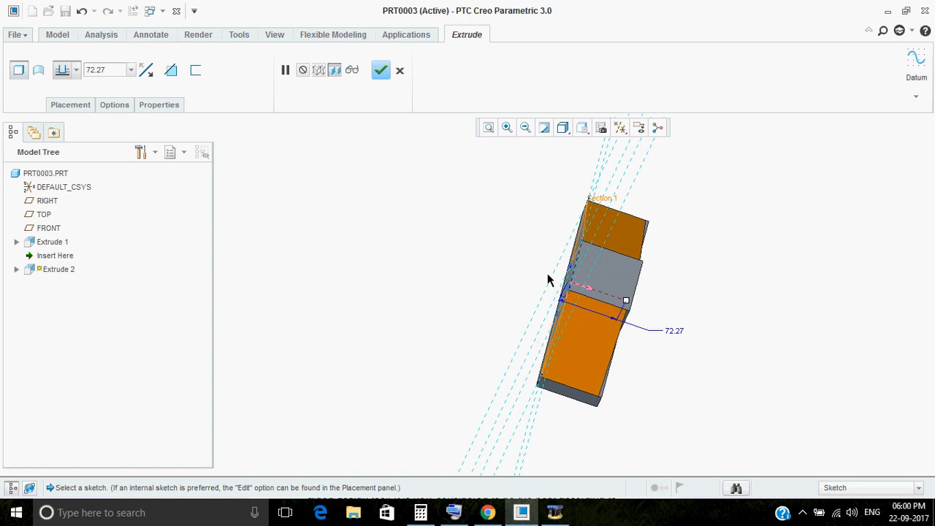
{"action": "scroll", "coordinate": [646, 321], "scroll_direction": "up", "scroll_amount": 1}
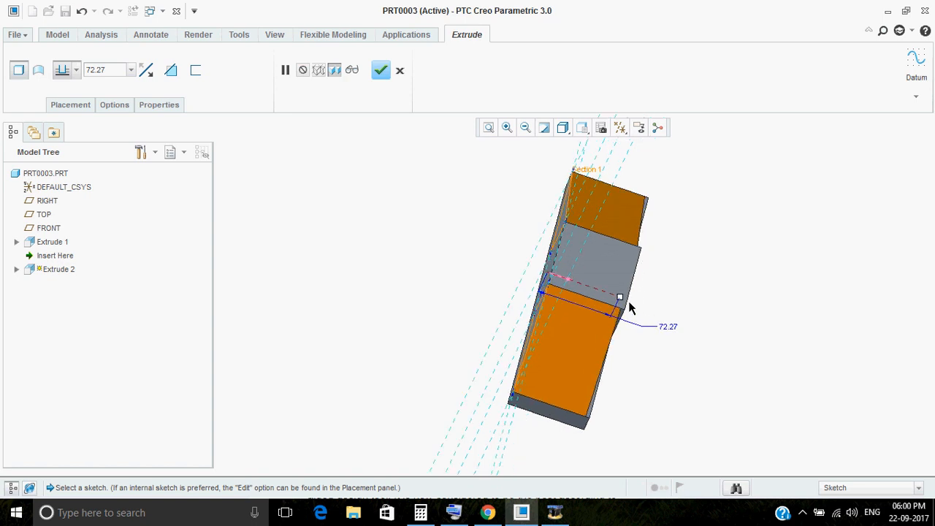
{"action": "left_click_drag", "start_coordinate": [619, 301], "coordinate": [620, 314]}
{"action": "double_click", "coordinate": [621, 311]}
{"action": "type", "text": "15"}
{"action": "key", "text": "Return"}
{"action": "middle_click_drag", "start_coordinate": [687, 357], "coordinate": [629, 299]}
{"action": "middle_click", "coordinate": [660, 302]}
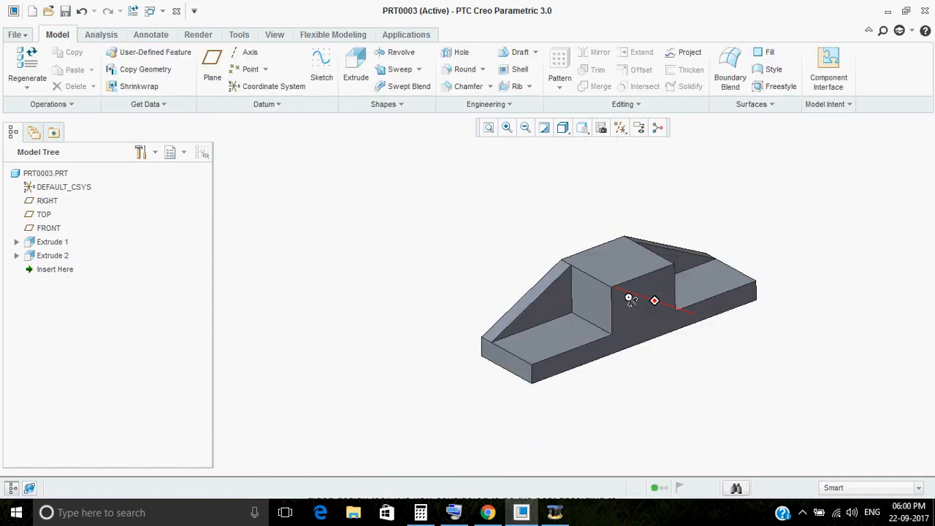
{"action": "scroll", "coordinate": [492, 303], "scroll_direction": "up", "scroll_amount": 1}
{"action": "mouse_move", "coordinate": [558, 330]}
{"action": "middle_mouse_down"}
{"action": "mouse_move", "coordinate": [563, 358]}
{"action": "mouse_move", "coordinate": [545, 330]}
{"action": "mouse_move", "coordinate": [699, 256]}
{"action": "middle_mouse_up"}
{"action": "scroll", "coordinate": [617, 321], "scroll_direction": "down", "scroll_amount": 1}
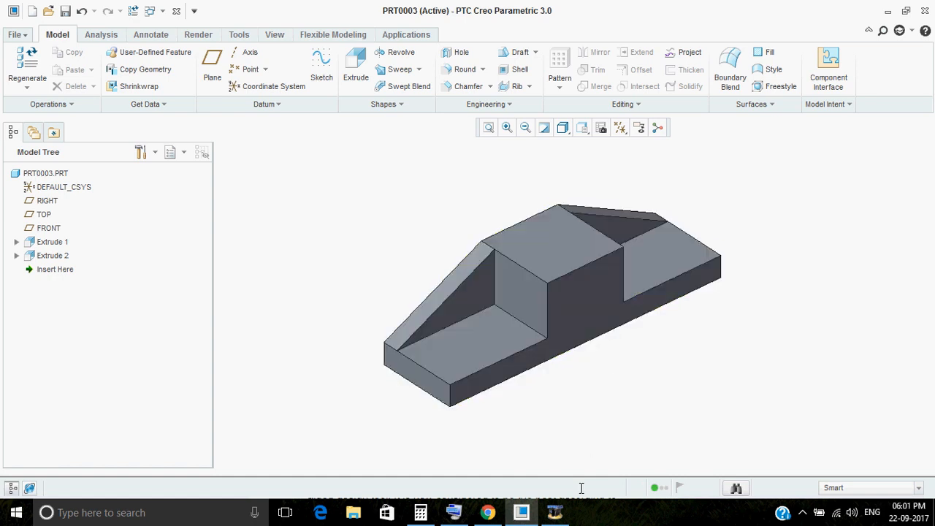
- Check the reference drawing, start an extrusion sketch on the bracket's front profile face, and orient the view to the sketch plane
{"action": "left_click", "coordinate": [487, 512]}
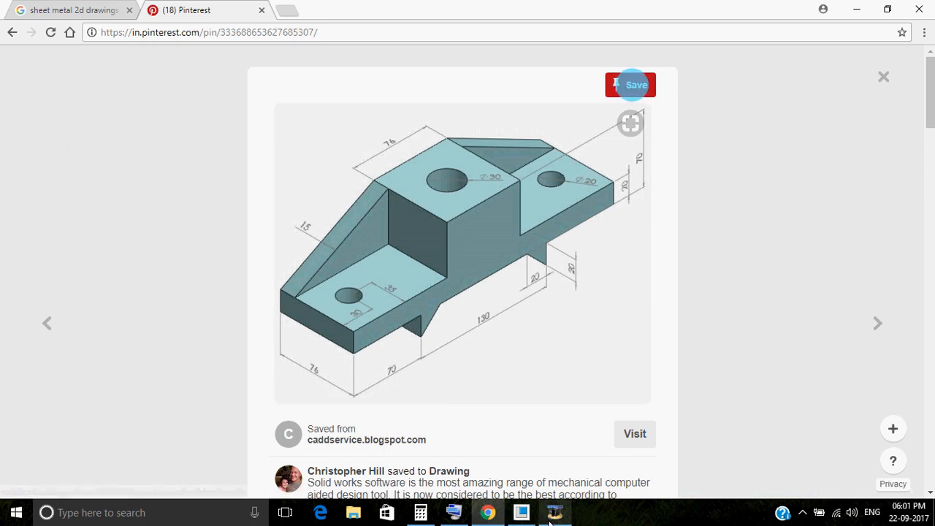
{"action": "left_click", "coordinate": [521, 512]}
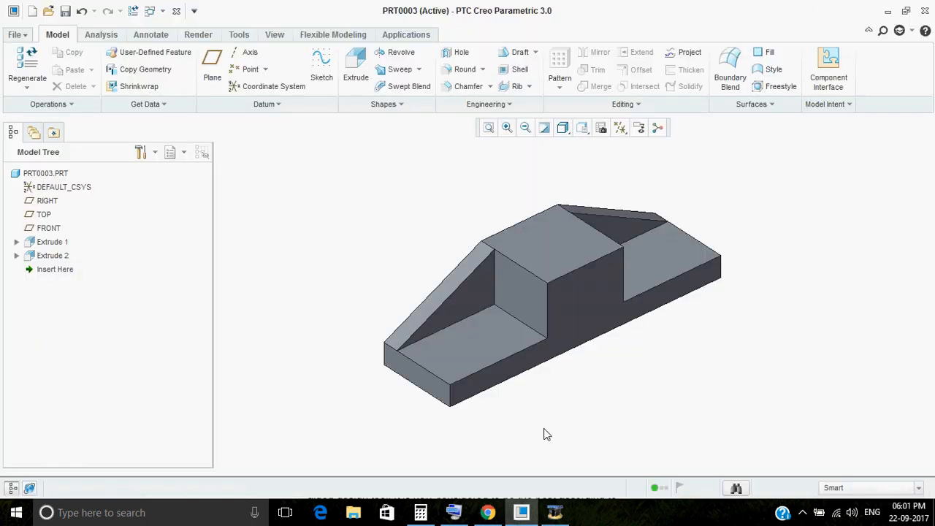
{"action": "left_click", "coordinate": [355, 67]}
{"action": "left_click", "coordinate": [580, 311]}
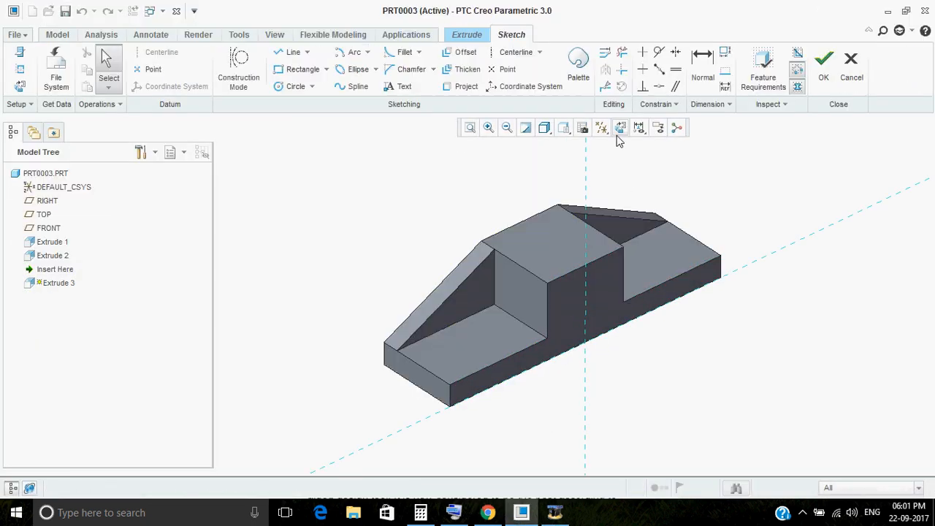
{"action": "left_click", "coordinate": [619, 128]}
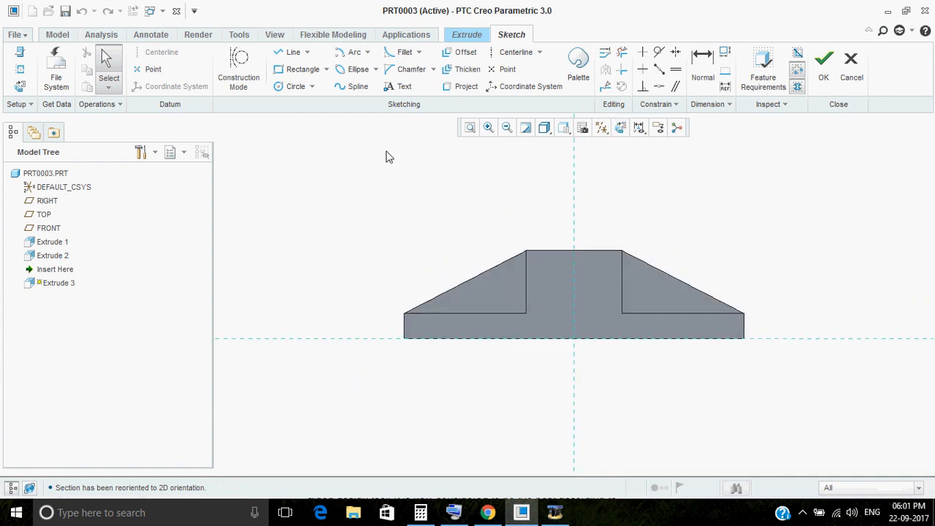
- Add the base's left end edge as a sketch reference
{"action": "right_click", "coordinate": [346, 188]}
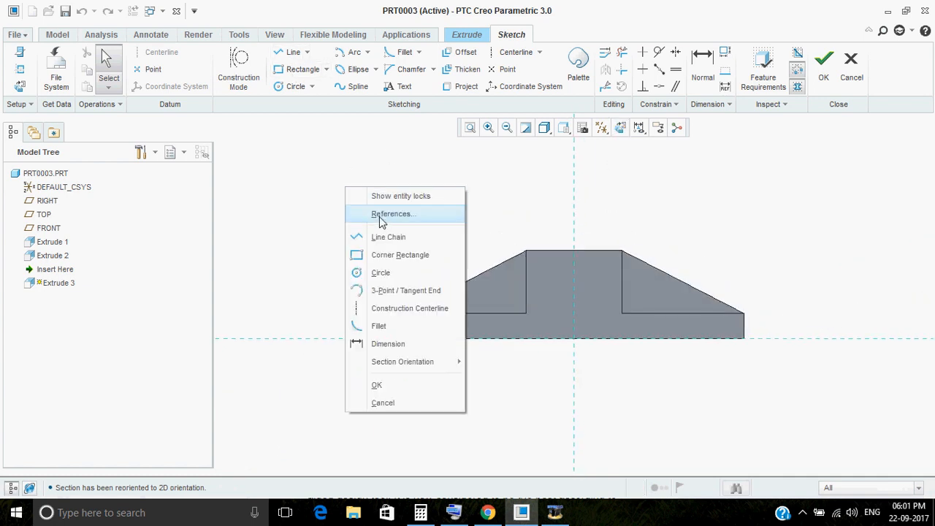
{"action": "left_click", "coordinate": [380, 214]}
{"action": "left_click", "coordinate": [408, 331]}
{"action": "scroll", "coordinate": [482, 330], "scroll_direction": "up", "scroll_amount": 2}
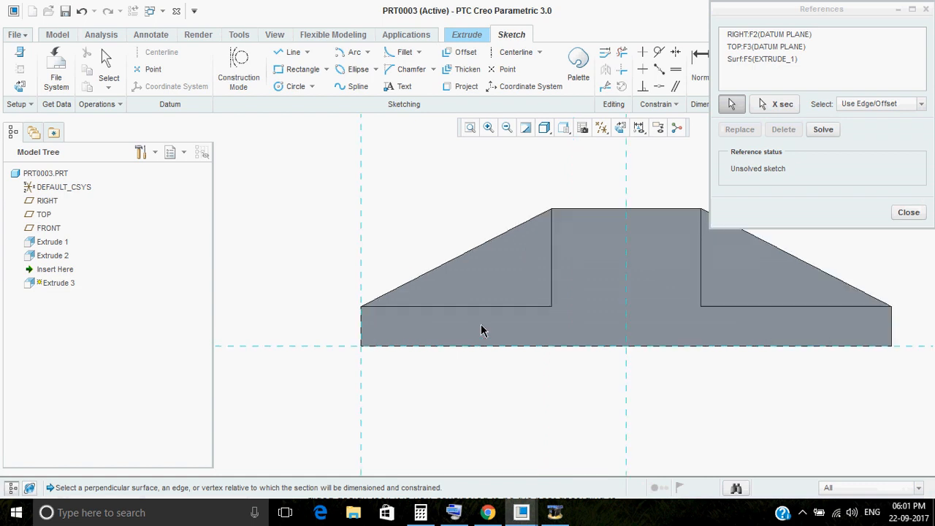
{"action": "middle_click", "coordinate": [609, 331]}
{"action": "middle_click", "coordinate": [320, 162]}
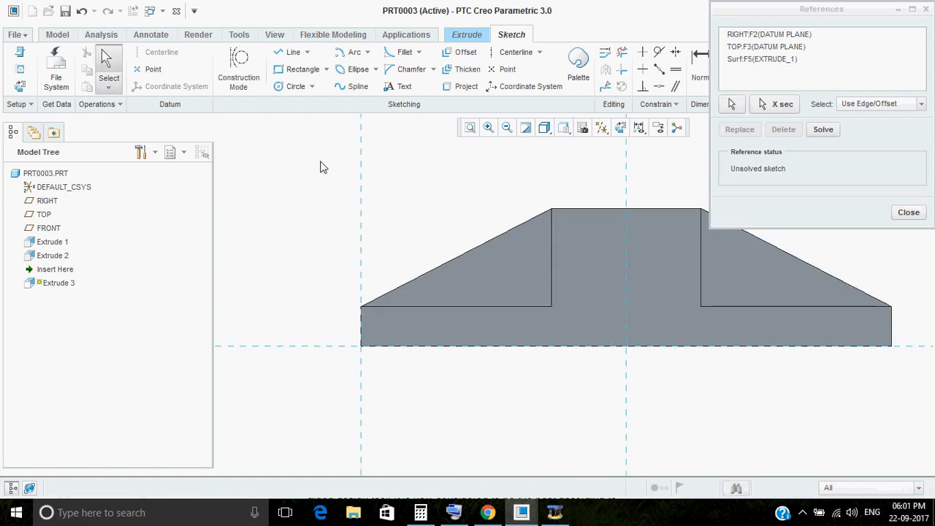
- Sketch a right triangle about 20 high and 21 wide under the base, about 50 from its left end
{"action": "left_click", "coordinate": [291, 55]}
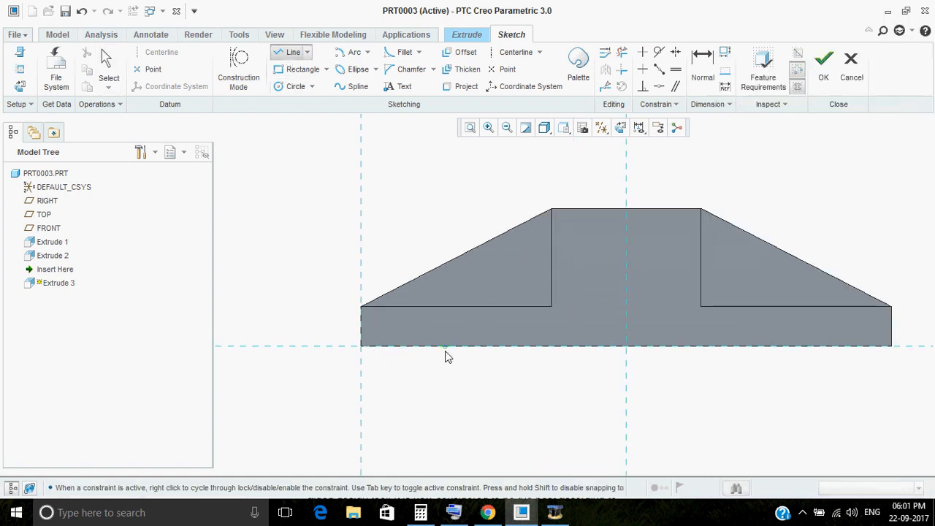
{"action": "left_click", "coordinate": [459, 385]}
{"action": "left_click", "coordinate": [500, 348]}
{"action": "left_click", "coordinate": [458, 345]}
{"action": "middle_click", "coordinate": [458, 349]}
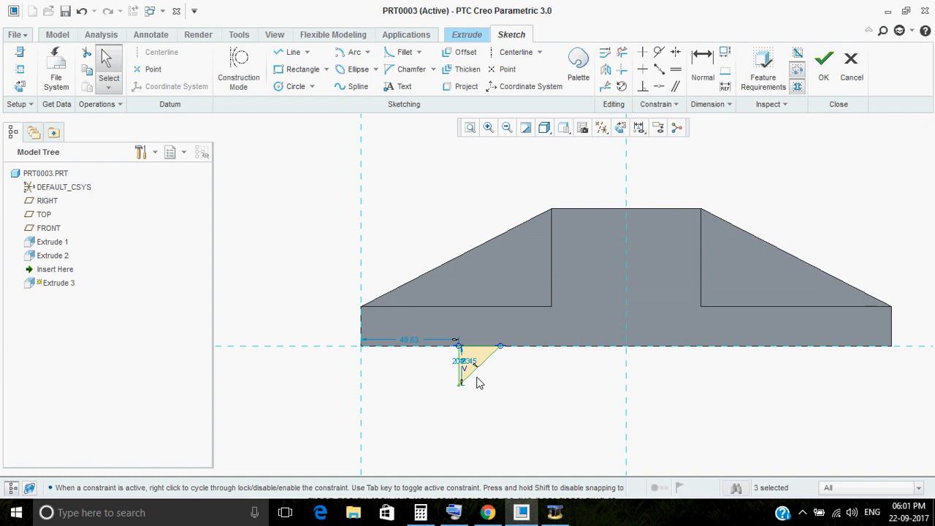
{"action": "scroll", "coordinate": [478, 382], "scroll_direction": "up", "scroll_amount": 2}
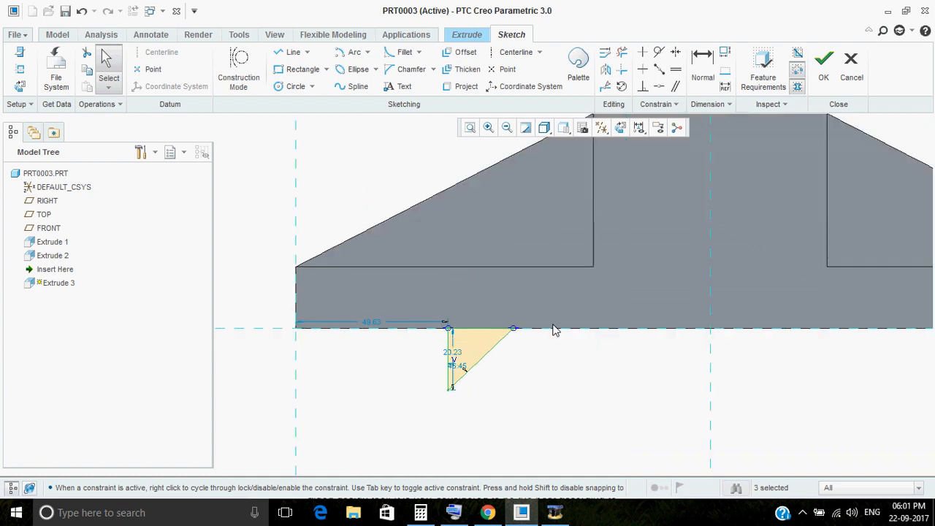
- Set the triangle's distance from the base's left end to 70 and its height to 20, checking the reference drawing
{"action": "double_click", "coordinate": [367, 323]}
{"action": "type", "text": "70"}
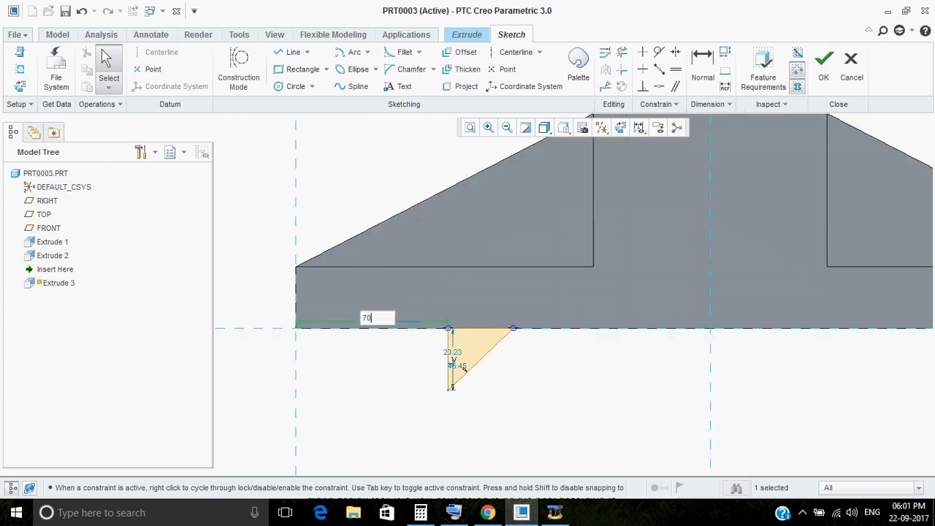
{"action": "key", "text": "Return"}
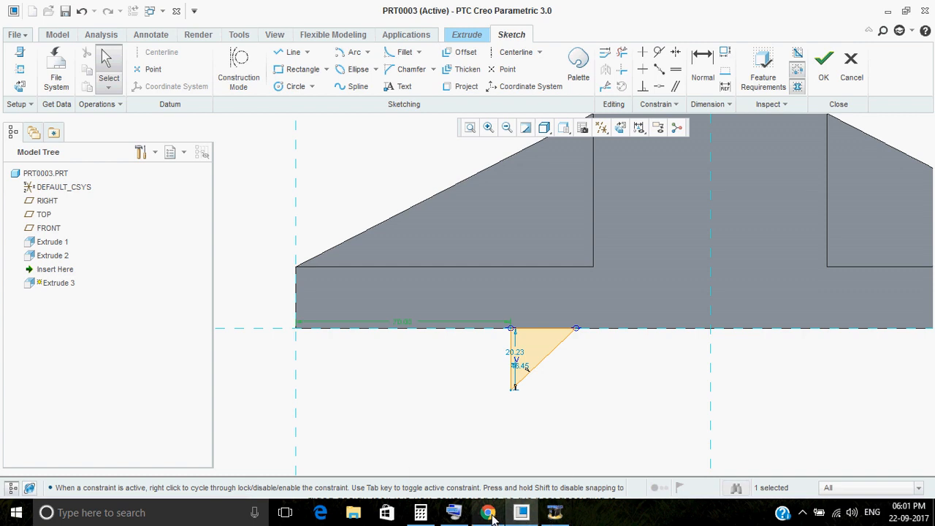
{"action": "mouse_move", "coordinate": [492, 516]}
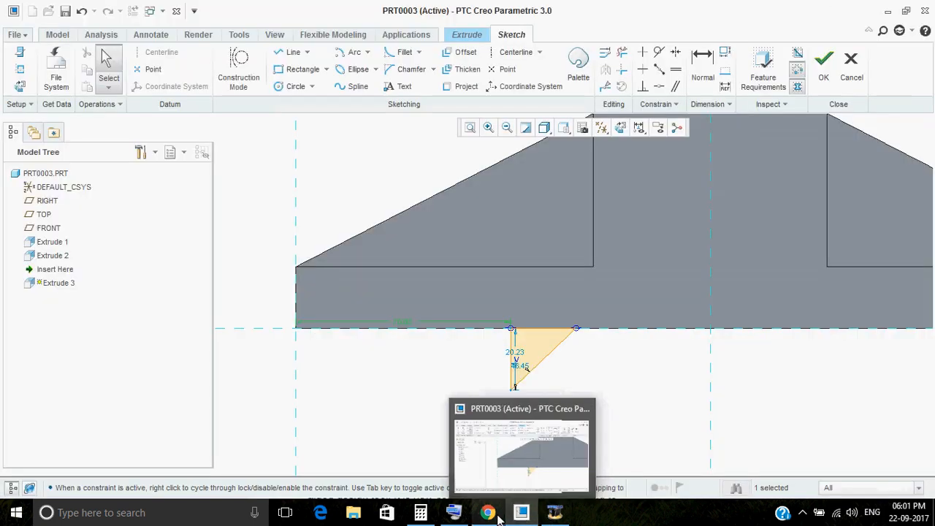
{"action": "left_click", "coordinate": [496, 516]}
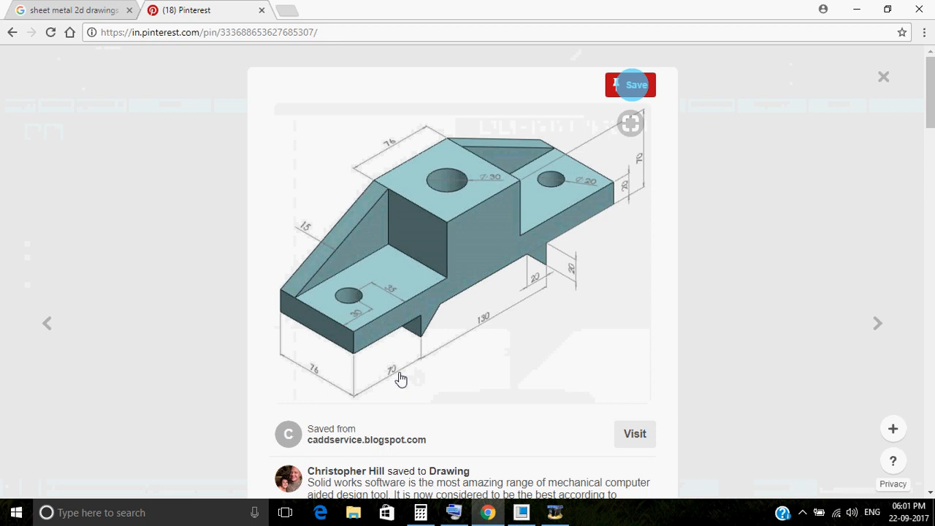
{"action": "left_click", "coordinate": [526, 515]}
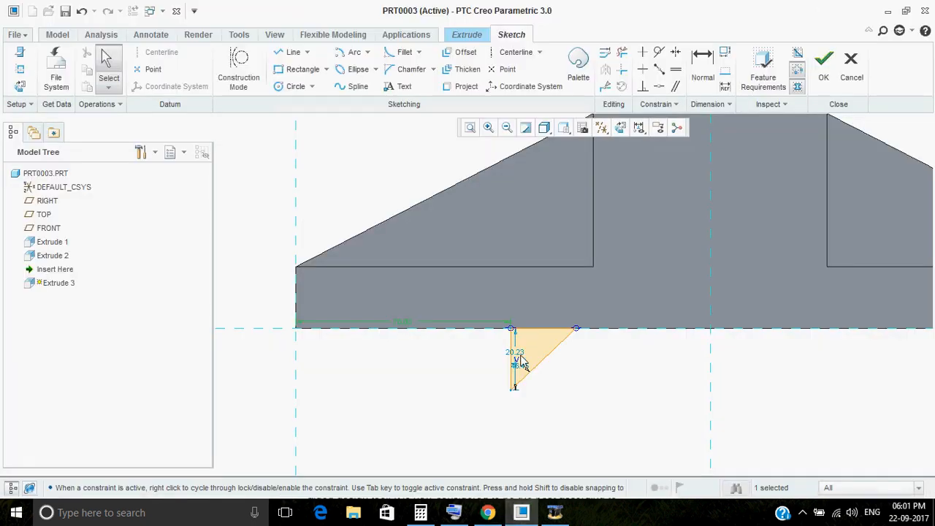
{"action": "double_click", "coordinate": [494, 355]}
{"action": "type", "text": "20"}
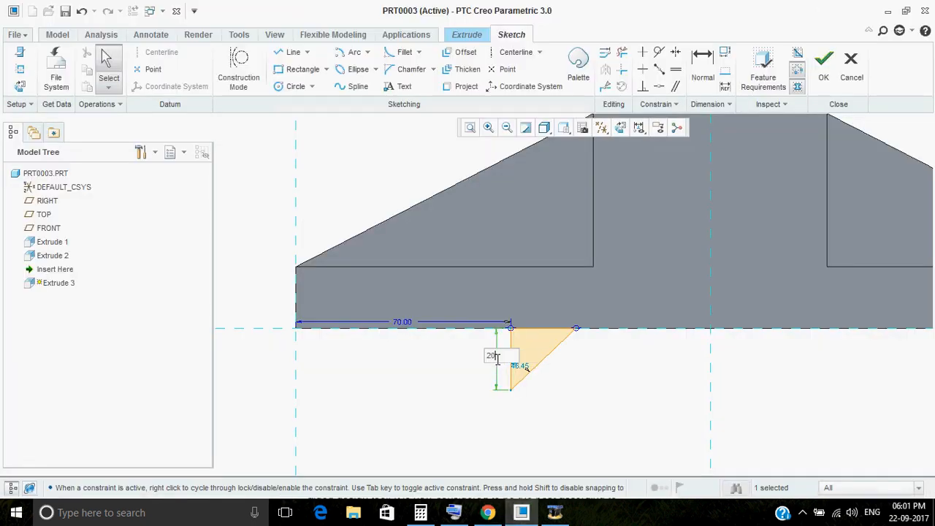
{"action": "key", "text": "Return"}
{"action": "scroll", "coordinate": [521, 372], "scroll_direction": "up", "scroll_amount": 3}
- Dimension the triangle's top edge and set its width to 20 according to the reference drawing
{"action": "left_click", "coordinate": [703, 64]}
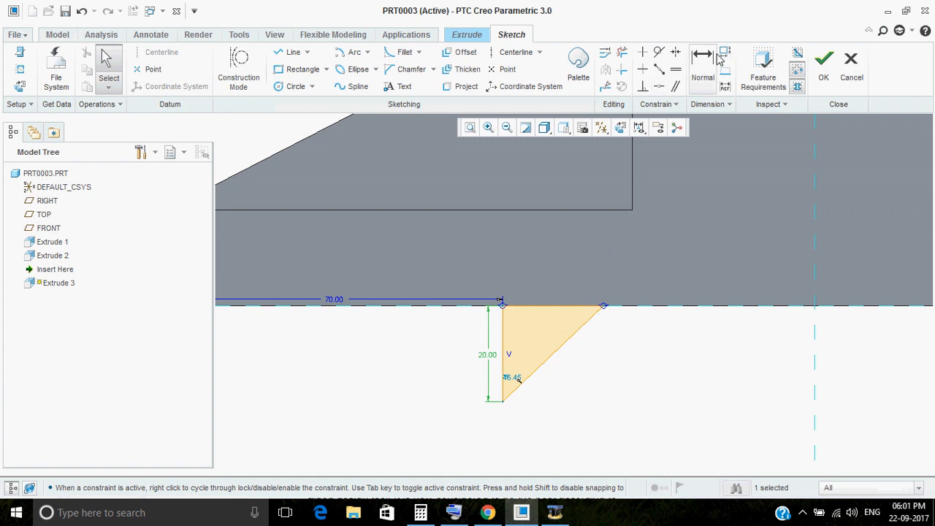
{"action": "left_click", "coordinate": [488, 512]}
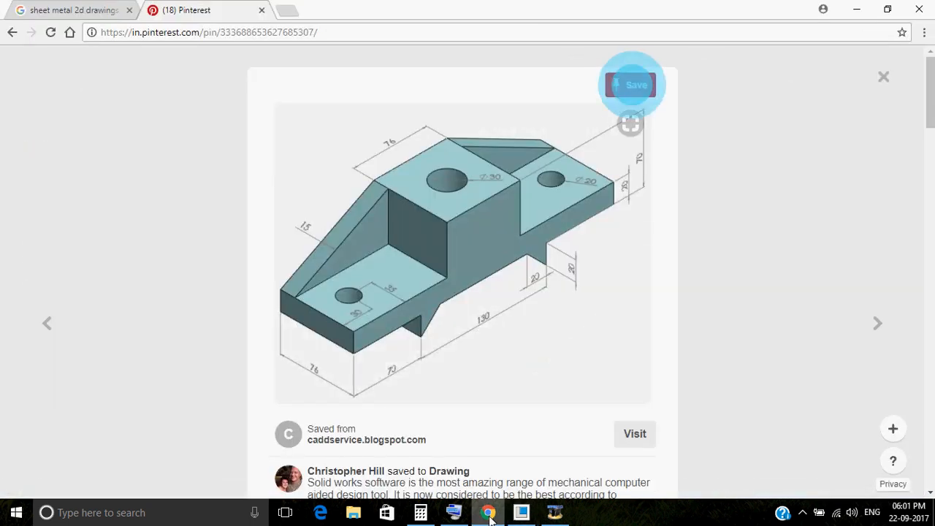
{"action": "left_click", "coordinate": [521, 512]}
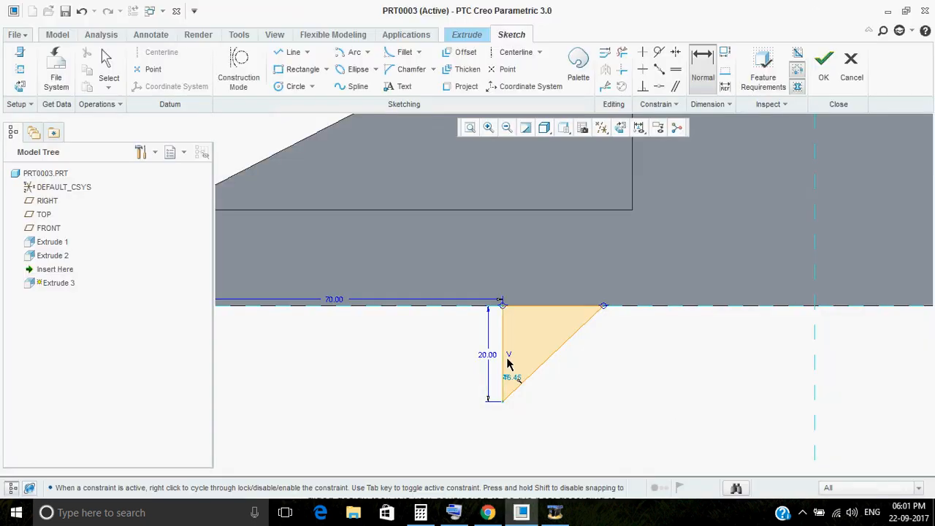
{"action": "left_click", "coordinate": [536, 306]}
{"action": "middle_click", "coordinate": [539, 281]}
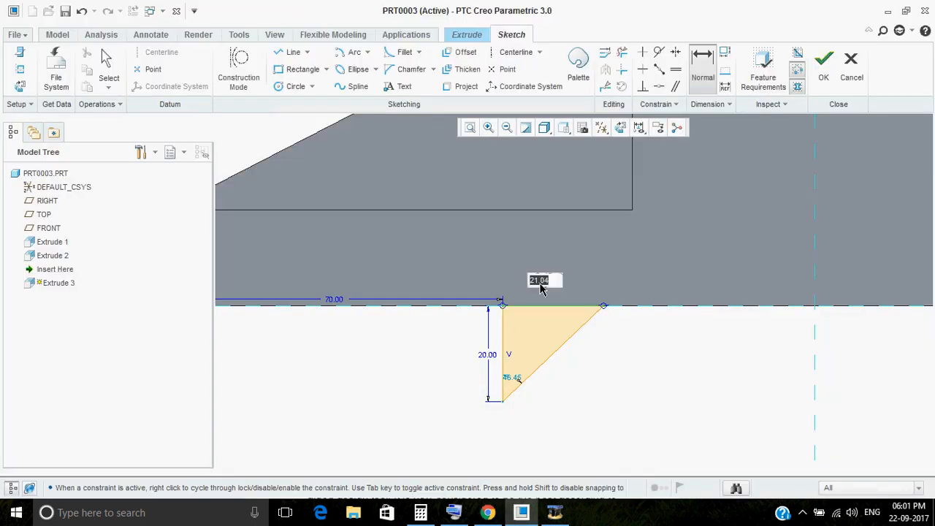
{"action": "type", "text": "20"}
{"action": "key", "text": "Return"}
{"action": "middle_click", "coordinate": [599, 376]}
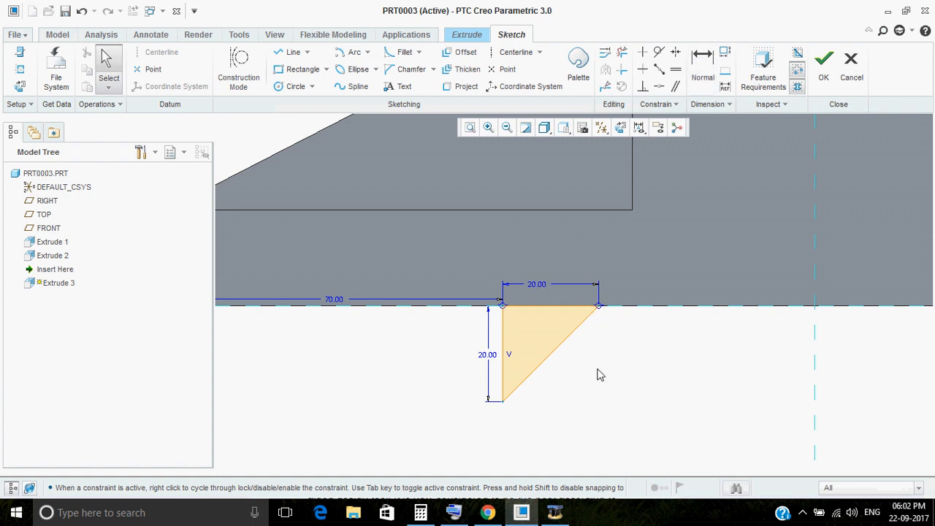
- Draw a vertical centerline through the middle of the bracket on the vertical reference
{"action": "scroll", "coordinate": [527, 328], "scroll_direction": "down", "scroll_amount": 5}
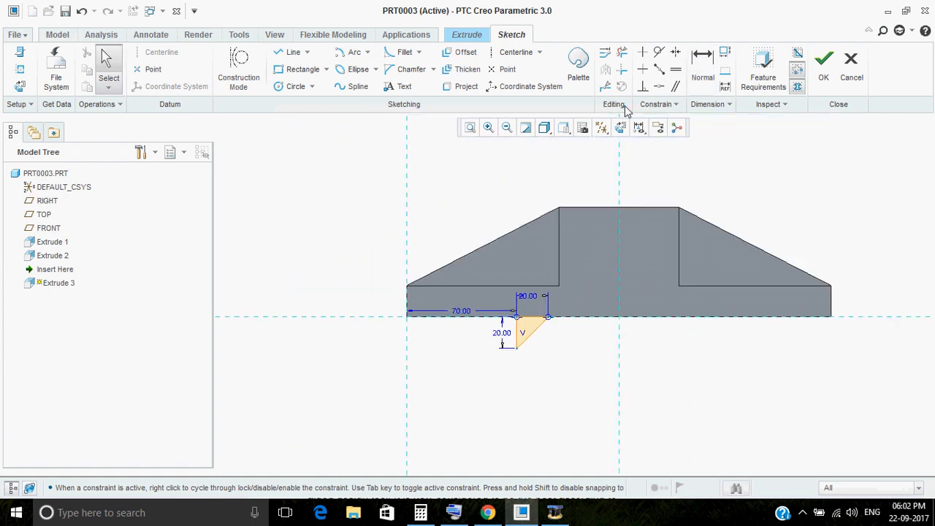
{"action": "left_click", "coordinate": [512, 53]}
{"action": "left_click", "coordinate": [619, 352]}
{"action": "left_click", "coordinate": [622, 283]}
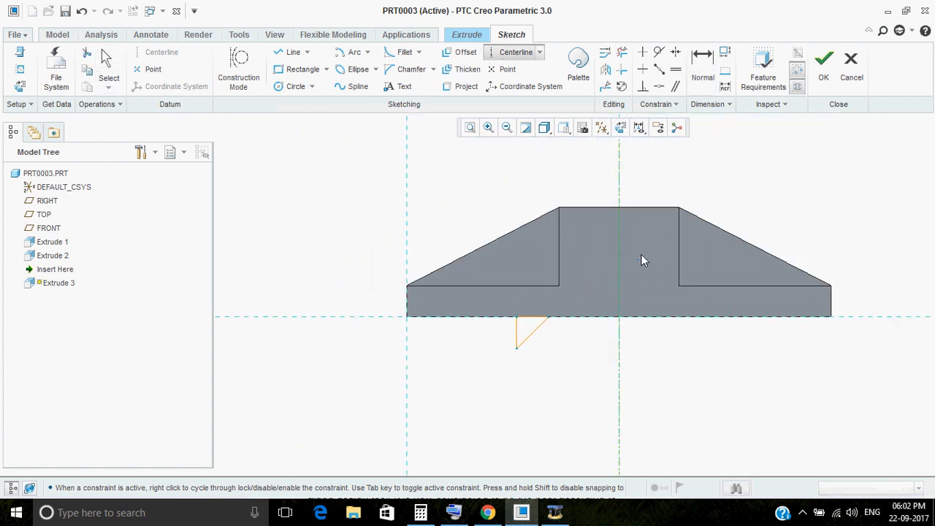
{"action": "middle_click", "coordinate": [641, 254]}
{"action": "scroll", "coordinate": [711, 172], "scroll_direction": "up", "scroll_amount": 1}
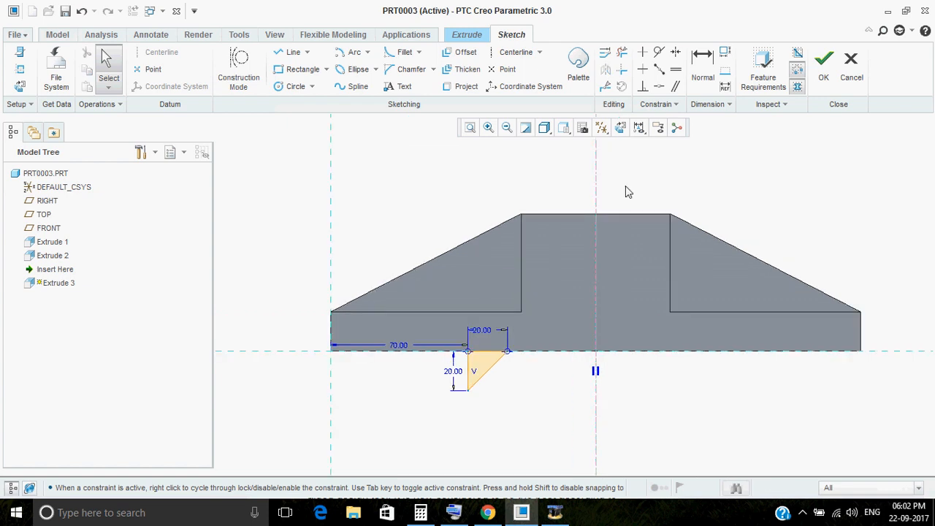
- Mirror the triangle with its edges about the vertical centerline and finish the sketch
{"action": "left_click_drag", "start_coordinate": [429, 324], "coordinate": [536, 410]}
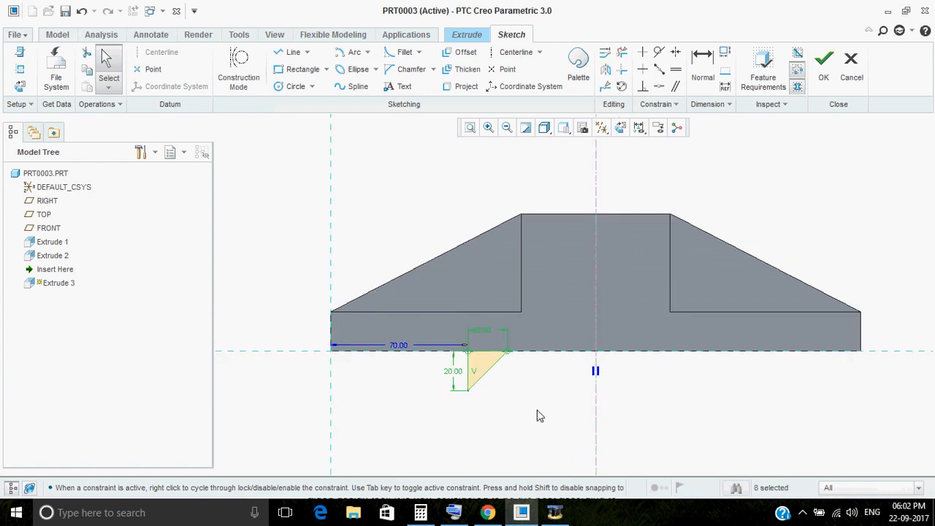
{"action": "left_click", "coordinate": [605, 73]}
{"action": "left_click", "coordinate": [597, 286]}
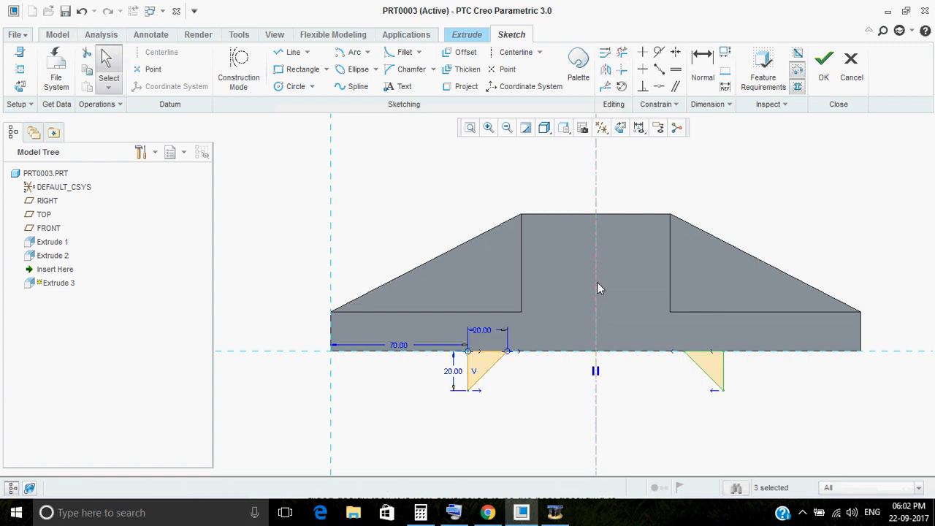
{"action": "left_click", "coordinate": [647, 180]}
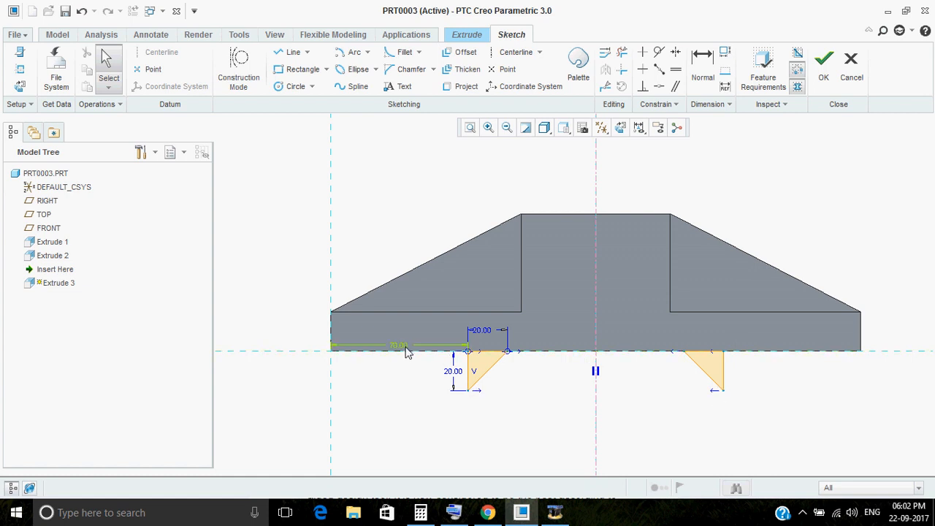
{"action": "left_click", "coordinate": [823, 64]}
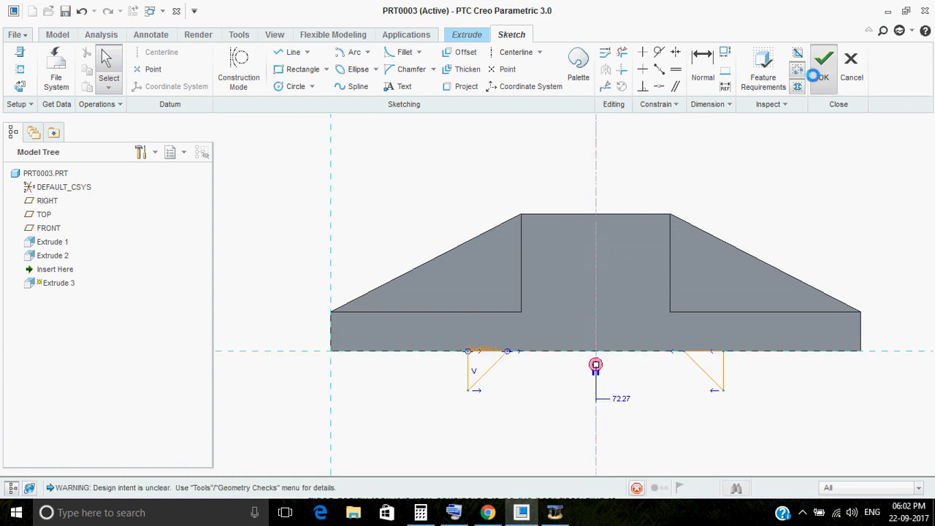
- Extrude the two triangles under the base in the flipped direction, up to the bracket's flat back face as the selected depth reference
{"action": "middle_click_drag", "start_coordinate": [604, 253], "coordinate": [631, 264]}
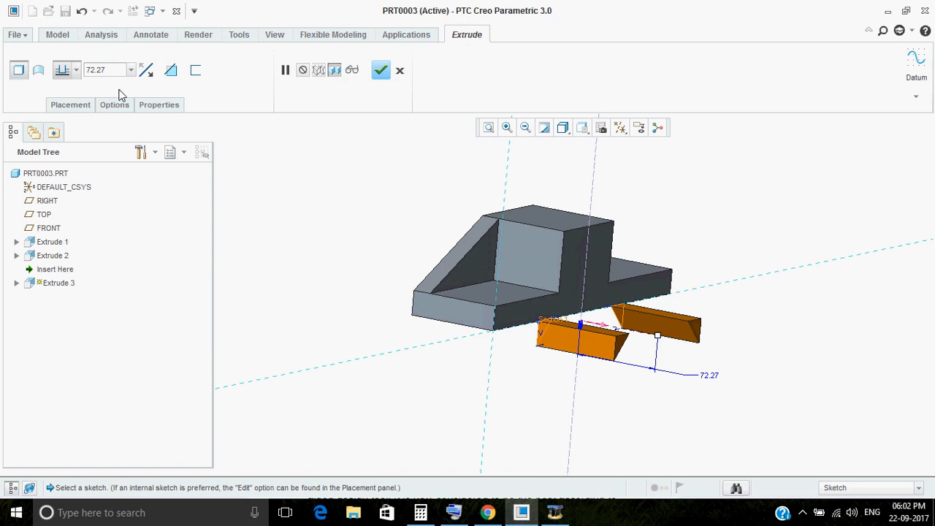
{"action": "left_click", "coordinate": [150, 76]}
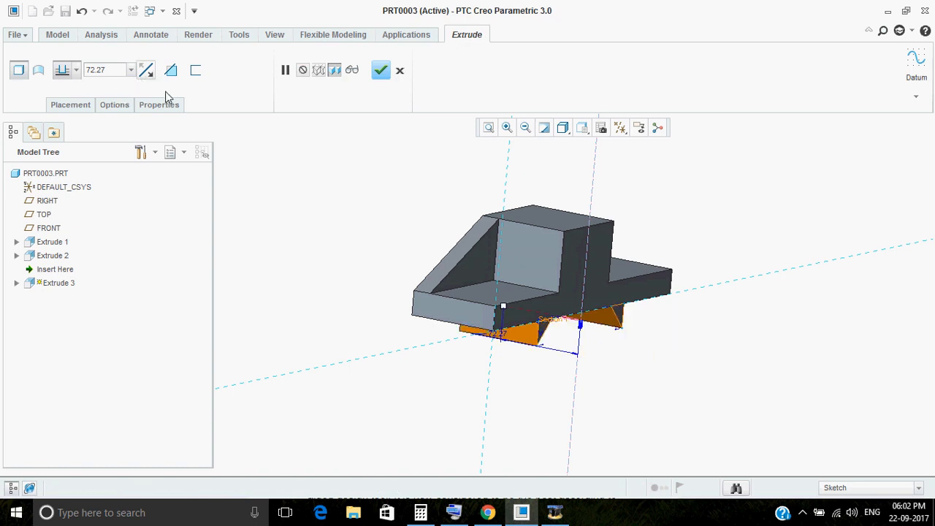
{"action": "left_click", "coordinate": [74, 70]}
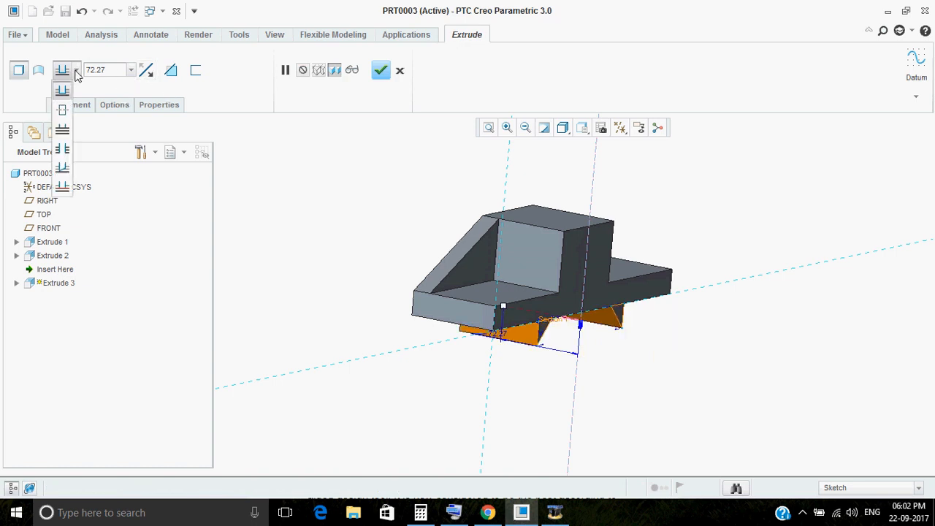
{"action": "left_click", "coordinate": [63, 187]}
{"action": "middle_click_drag", "start_coordinate": [314, 212], "coordinate": [360, 209]}
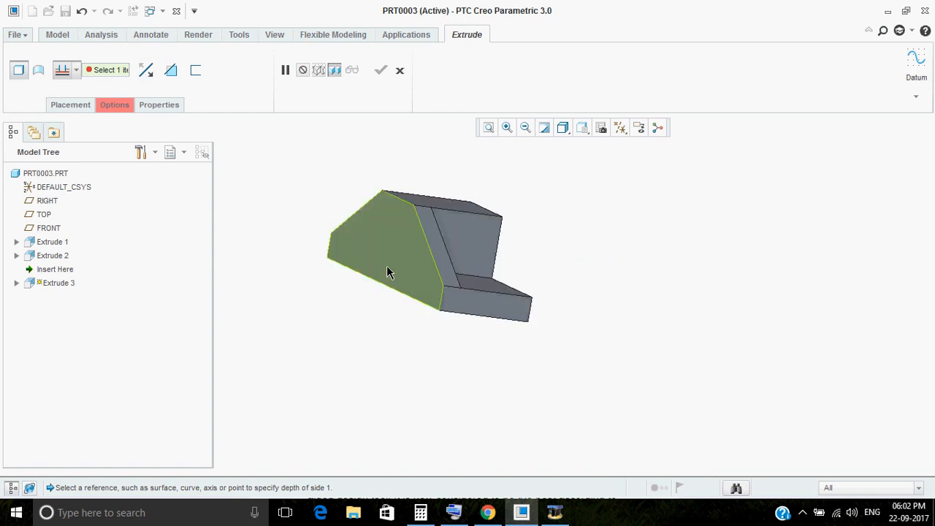
{"action": "scroll", "coordinate": [388, 267], "scroll_direction": "down", "scroll_amount": 1}
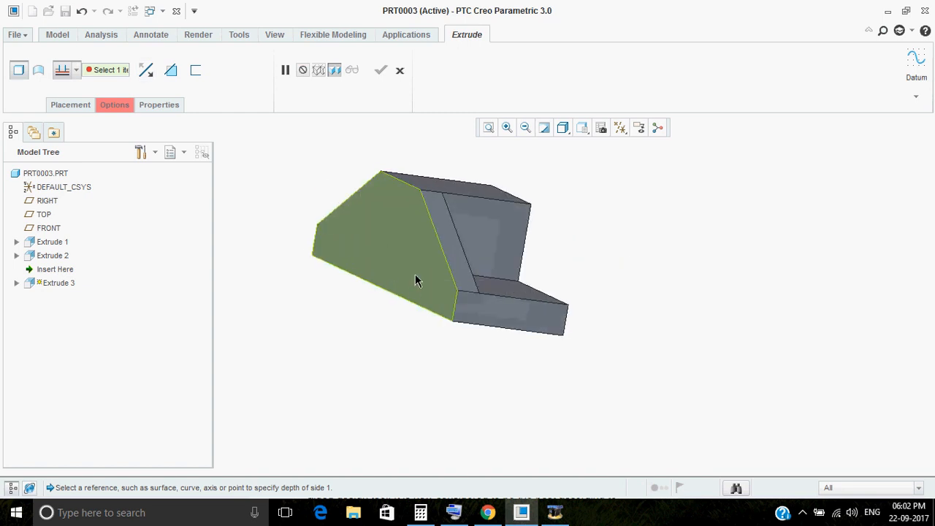
{"action": "left_click", "coordinate": [419, 299]}
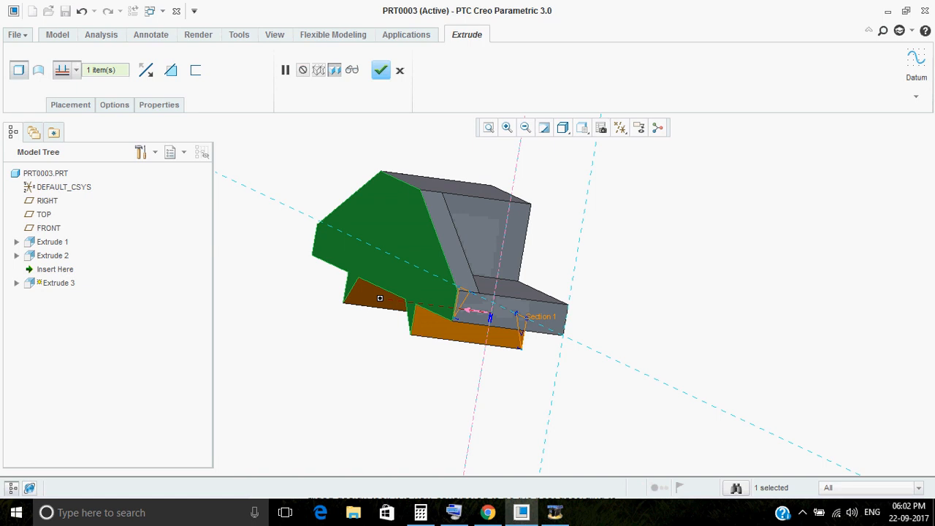
{"action": "middle_click_drag", "start_coordinate": [420, 301], "coordinate": [628, 384]}
{"action": "middle_click", "coordinate": [632, 375]}
{"action": "mouse_move", "coordinate": [574, 346]}
{"action": "middle_mouse_down"}
{"action": "mouse_move", "coordinate": [510, 342]}
{"action": "mouse_move", "coordinate": [538, 342]}
{"action": "mouse_move", "coordinate": [624, 384]}
{"action": "mouse_move", "coordinate": [382, 241]}
{"action": "mouse_move", "coordinate": [492, 307]}
{"action": "mouse_move", "coordinate": [505, 276]}
{"action": "middle_mouse_up"}
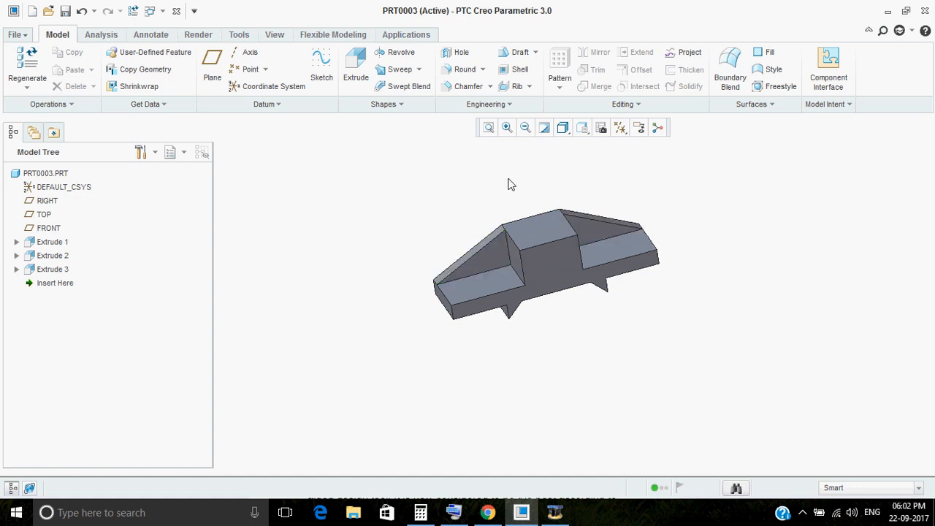
{"action": "middle_click_drag", "start_coordinate": [528, 185], "coordinate": [563, 405]}
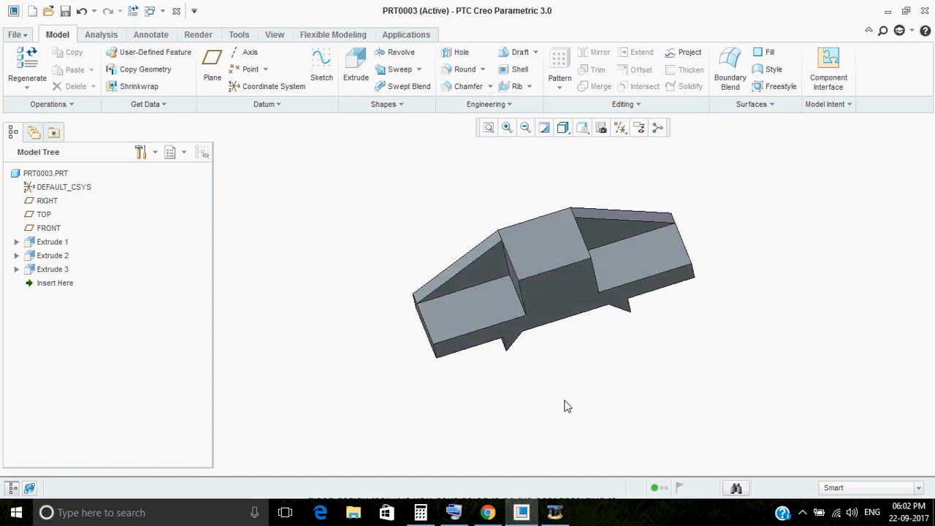
- Check the reference drawing and place a hole on the left wing's top face, referencing its front long edge and outer end edge
{"action": "left_click", "coordinate": [488, 512]}
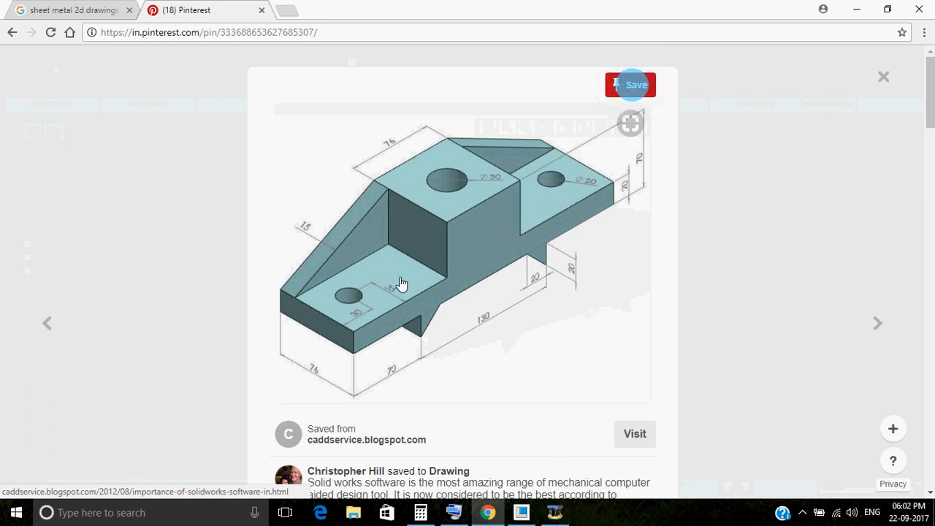
{"action": "left_click", "coordinate": [550, 515]}
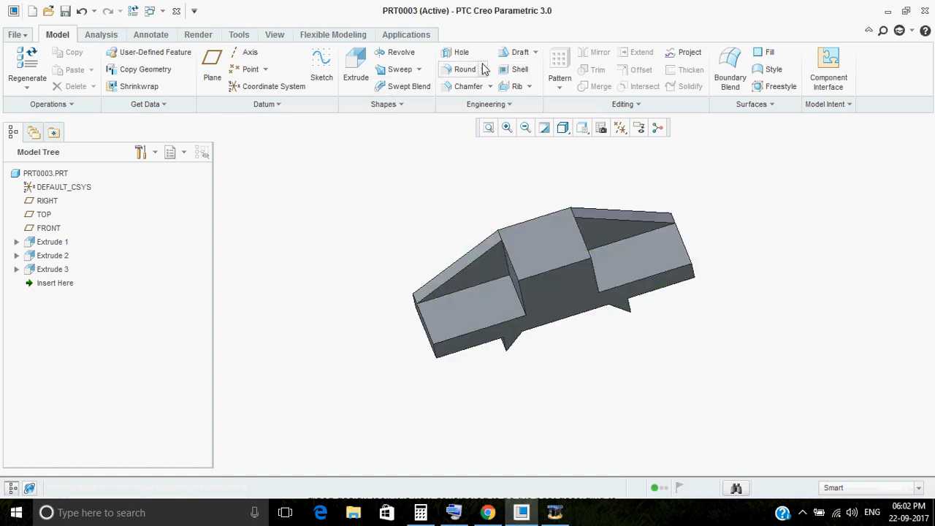
{"action": "left_click", "coordinate": [456, 56]}
{"action": "scroll", "coordinate": [462, 321], "scroll_direction": "down", "scroll_amount": 1}
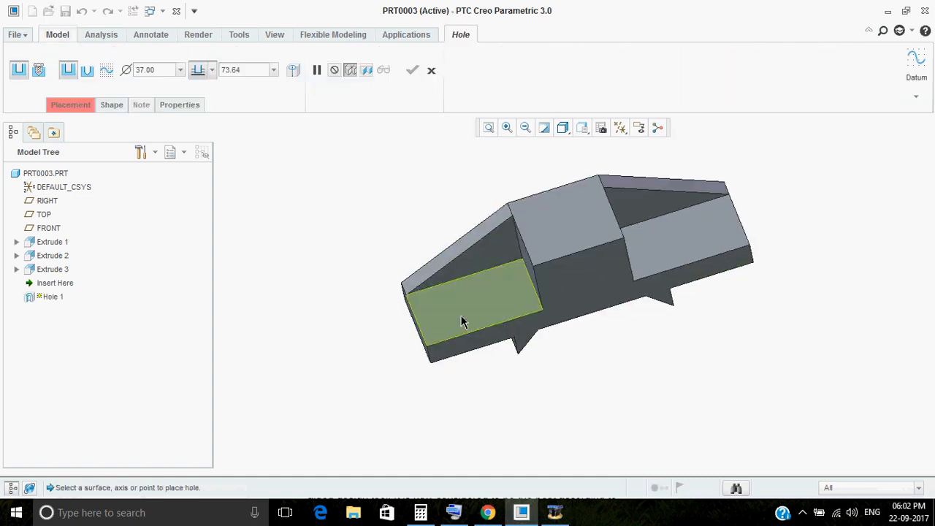
{"action": "left_click", "coordinate": [461, 321]}
{"action": "scroll", "coordinate": [461, 316], "scroll_direction": "down", "scroll_amount": 2}
{"action": "middle_click_drag", "start_coordinate": [487, 267], "coordinate": [521, 273]}
{"action": "left_click_drag", "start_coordinate": [484, 265], "coordinate": [503, 355]}
{"action": "left_click_drag", "start_coordinate": [409, 307], "coordinate": [403, 338]}
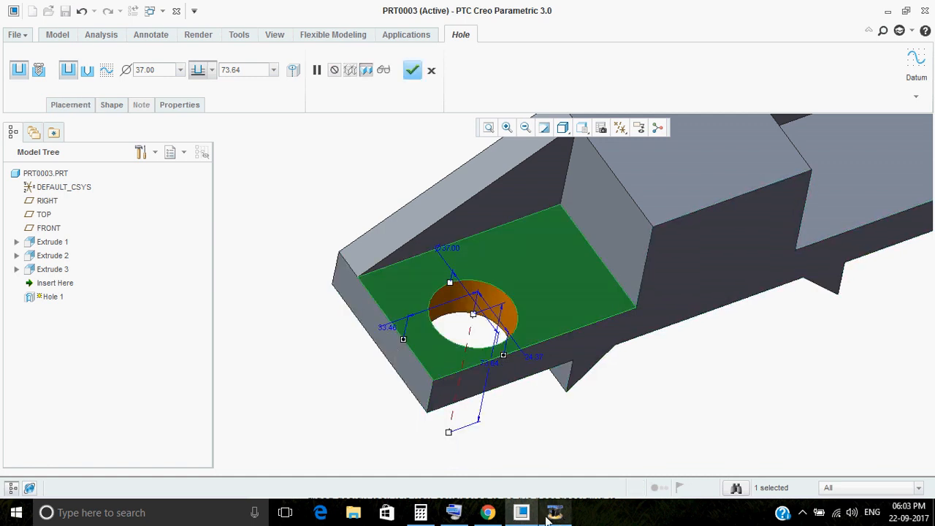
- Set the hole's offsets per the reference drawing to 35 from the front edge and 30 from the outer end
{"action": "mouse_move", "coordinate": [501, 519]}
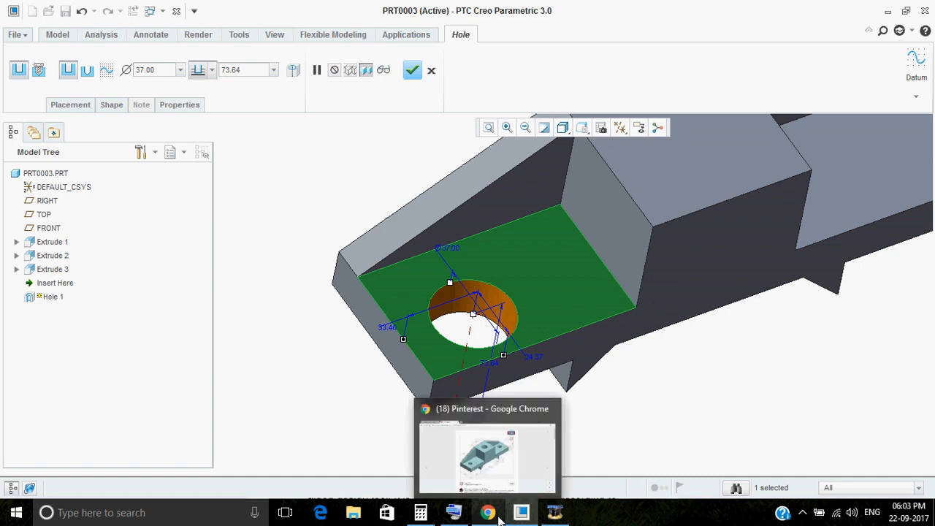
{"action": "left_click", "coordinate": [495, 475]}
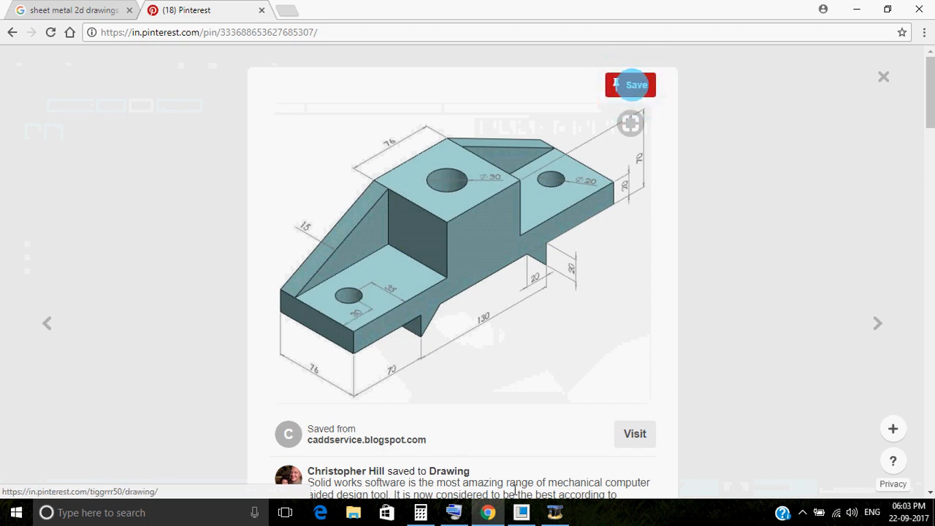
{"action": "left_click", "coordinate": [521, 512]}
{"action": "double_click", "coordinate": [535, 358]}
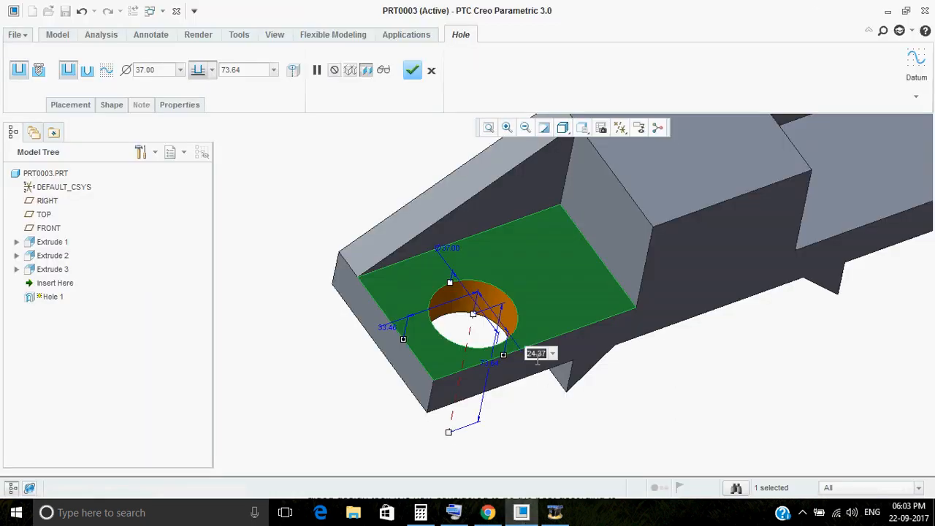
{"action": "type", "text": "35"}
{"action": "key", "text": "Return"}
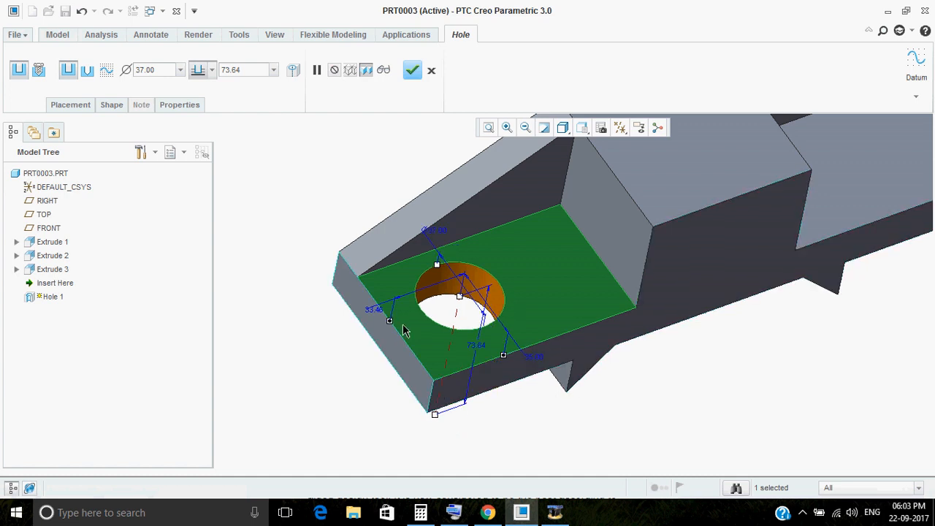
{"action": "double_click", "coordinate": [372, 311]}
{"action": "type", "text": "33.463"}
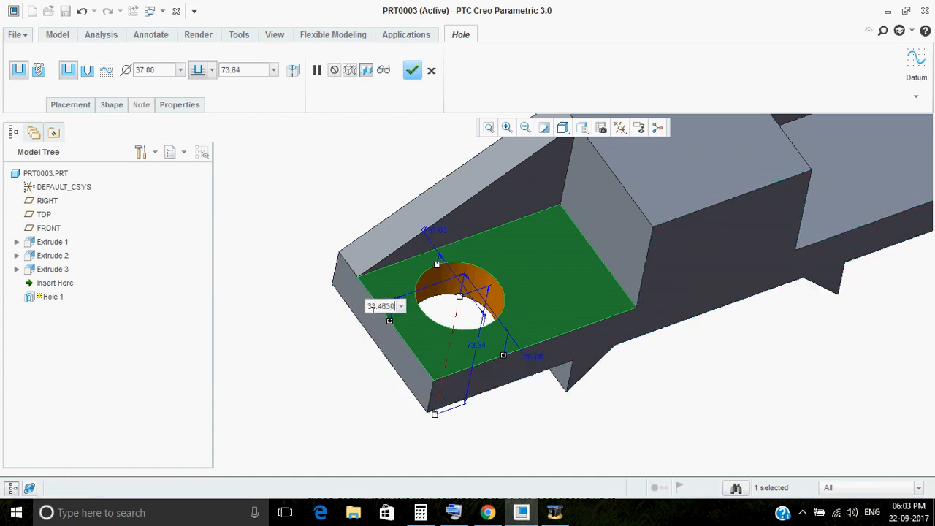
{"action": "type", "text": "0"}
{"action": "key", "text": "Return"}
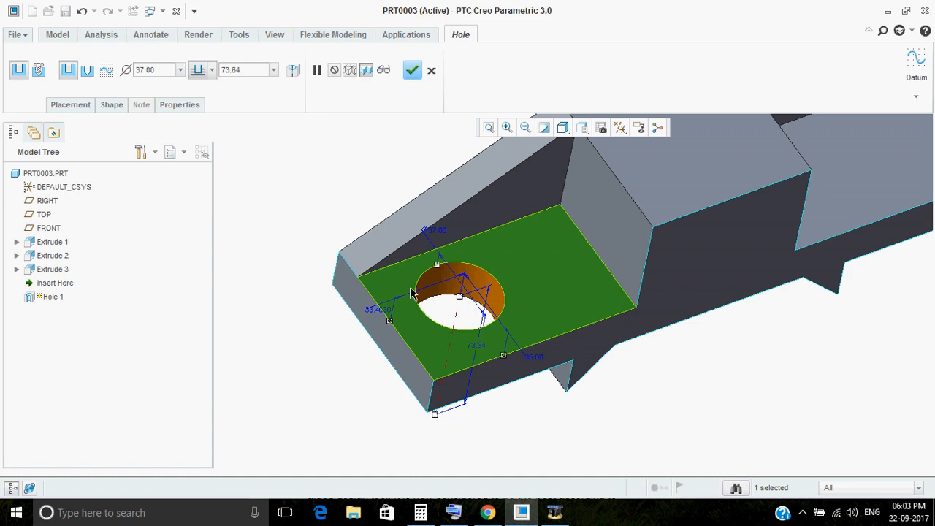
{"action": "double_click", "coordinate": [380, 307]}
{"action": "type", "text": "30"}
{"action": "key", "text": "Return"}
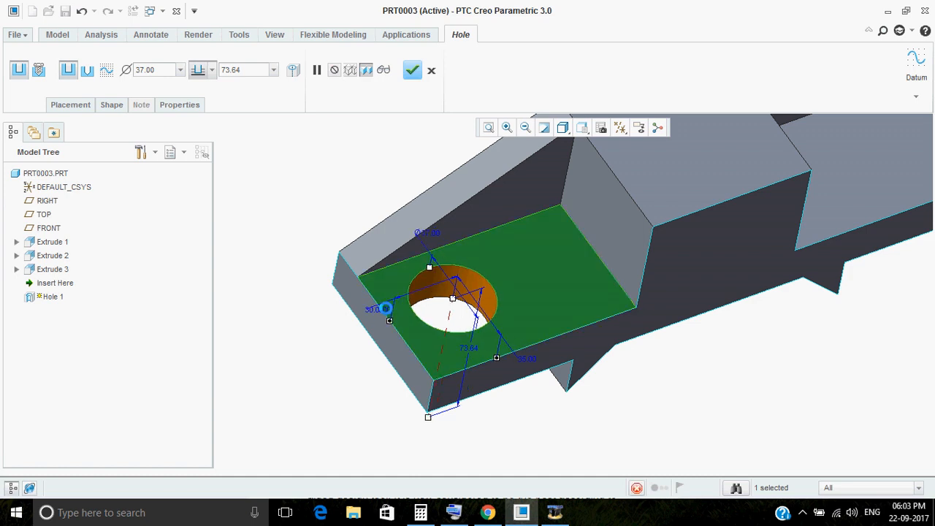
- Set the hole's diameter to 20
{"action": "double_click", "coordinate": [432, 230]}
{"action": "type", "text": "2"}
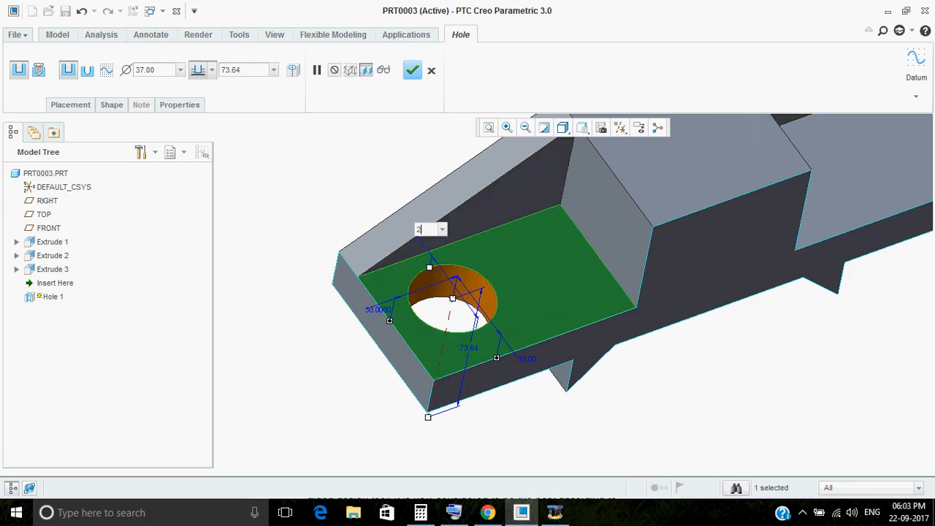
{"action": "type", "text": "0"}
{"action": "key", "text": "Return"}
{"action": "scroll", "coordinate": [493, 295], "scroll_direction": "down", "scroll_amount": 3}
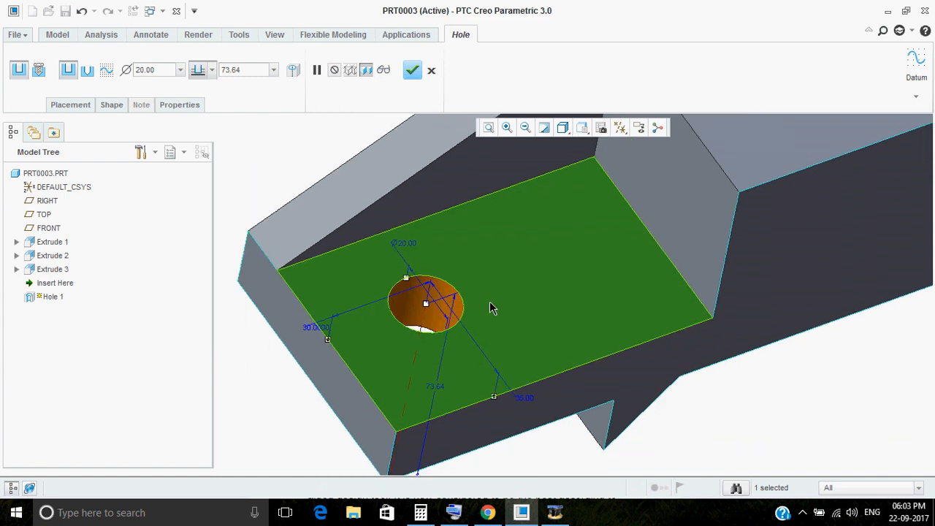
{"action": "scroll", "coordinate": [527, 315], "scroll_direction": "up", "scroll_amount": 2}
{"action": "middle_click_drag", "start_coordinate": [518, 314], "coordinate": [503, 323]}
{"action": "middle_click_drag", "start_coordinate": [510, 364], "coordinate": [511, 349]}
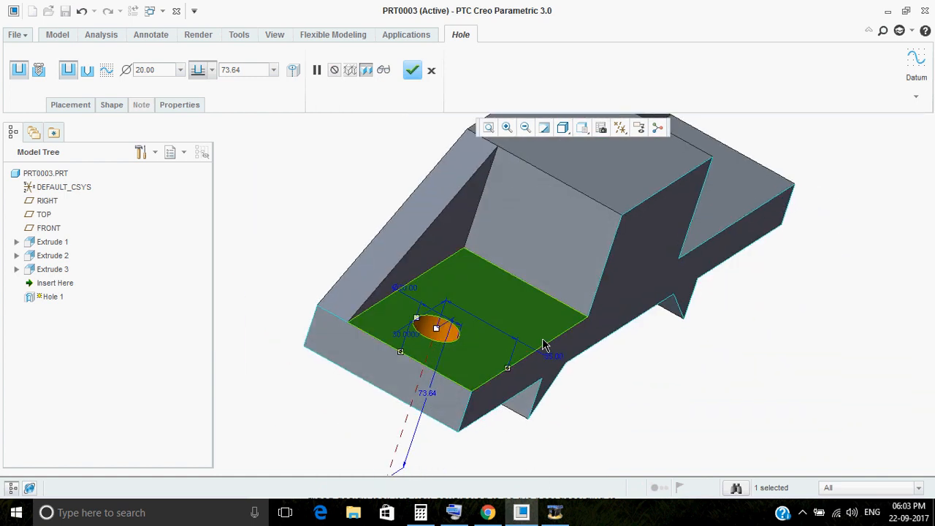
- Compare the hole with the reference drawing, set its depth to Through All and complete it
{"action": "left_click", "coordinate": [487, 512]}
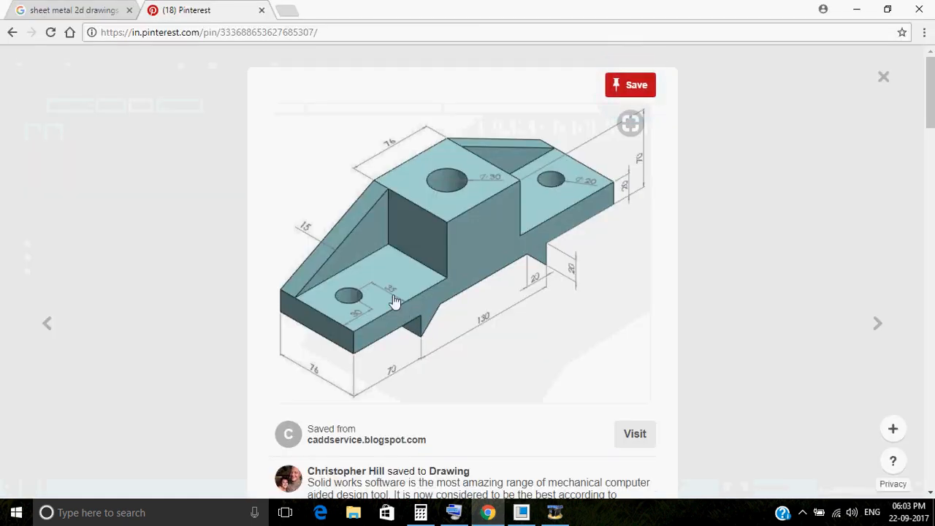
{"action": "left_click", "coordinate": [536, 514]}
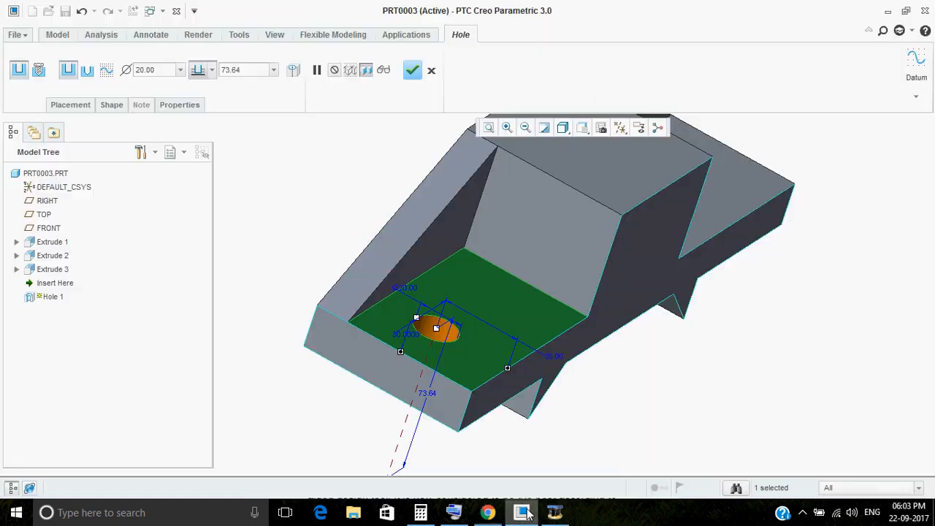
{"action": "left_click", "coordinate": [212, 70]}
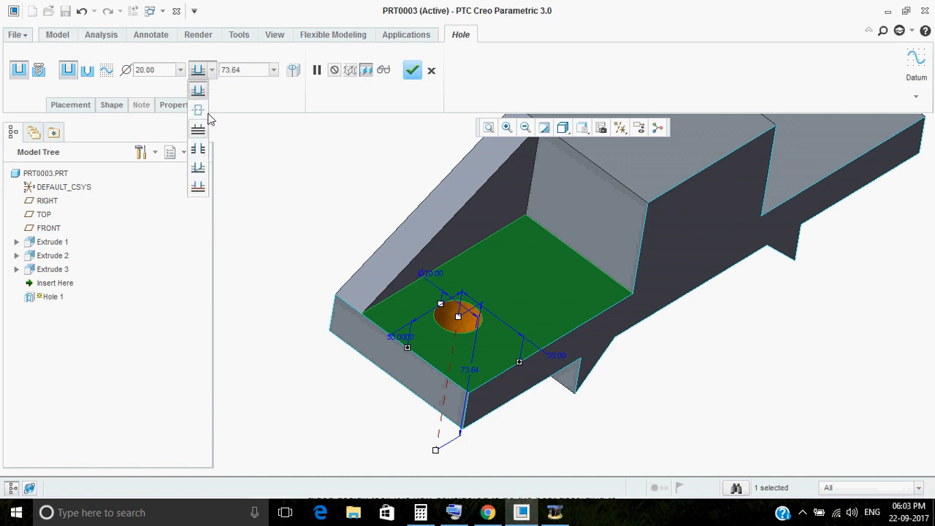
{"action": "left_click", "coordinate": [199, 150]}
{"action": "mouse_move", "coordinate": [423, 281]}
{"action": "middle_mouse_down"}
{"action": "mouse_move", "coordinate": [422, 241]}
{"action": "mouse_move", "coordinate": [423, 264]}
{"action": "middle_mouse_up"}
{"action": "middle_click", "coordinate": [423, 258]}
{"action": "scroll", "coordinate": [448, 323], "scroll_direction": "up", "scroll_amount": 3}
{"action": "middle_click_drag", "start_coordinate": [447, 323], "coordinate": [425, 333]}
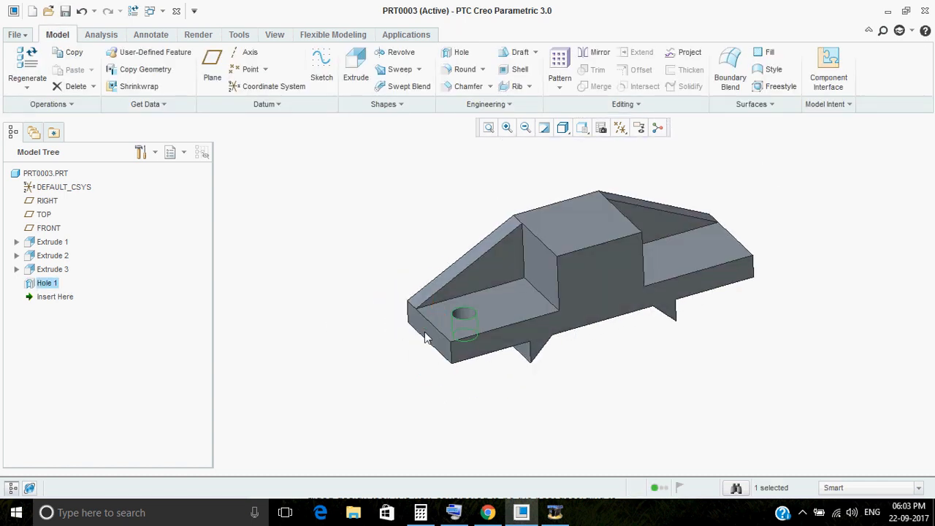
{"action": "scroll", "coordinate": [428, 385], "scroll_direction": "up", "scroll_amount": 2}
{"action": "middle_click_drag", "start_coordinate": [448, 372], "coordinate": [436, 373]}
- Turn on the display of datum planes
{"action": "left_click", "coordinate": [618, 132]}
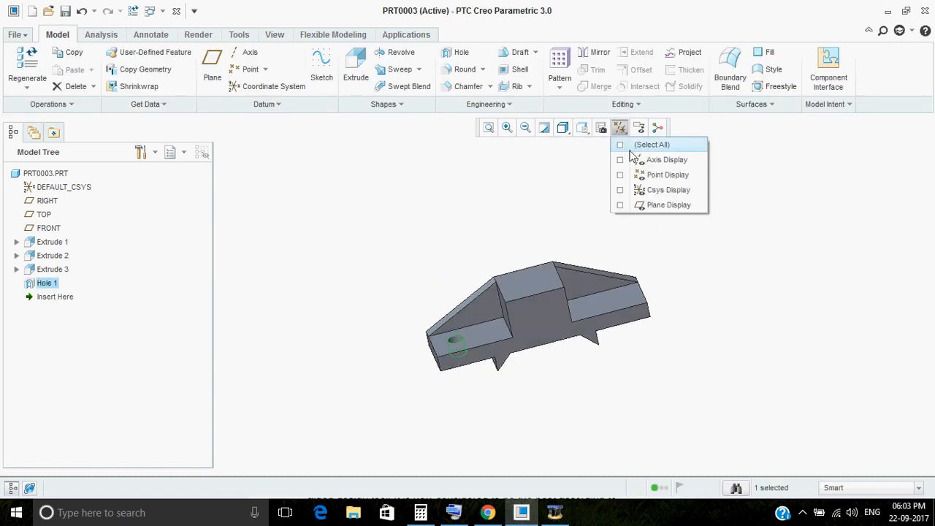
{"action": "left_click", "coordinate": [654, 208]}
{"action": "left_click", "coordinate": [693, 252]}
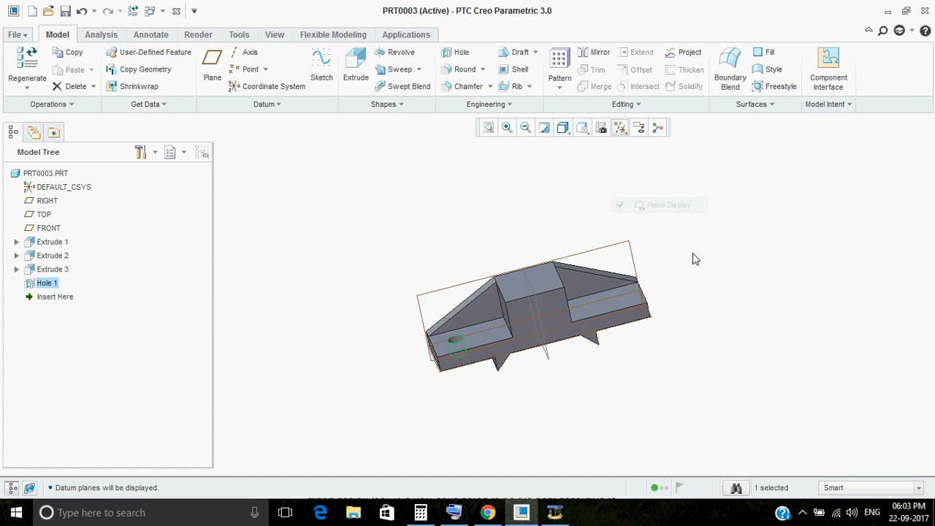
{"action": "middle_click_drag", "start_coordinate": [692, 252], "coordinate": [697, 261]}
- Mirror the wing hole about the RIGHT datum plane onto the opposite wing
{"action": "left_click", "coordinate": [398, 307]}
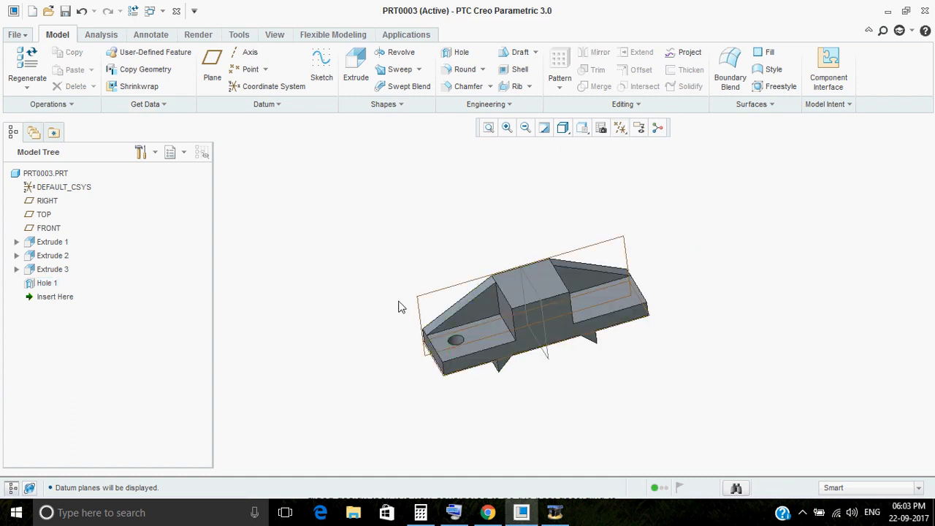
{"action": "left_click", "coordinate": [46, 284]}
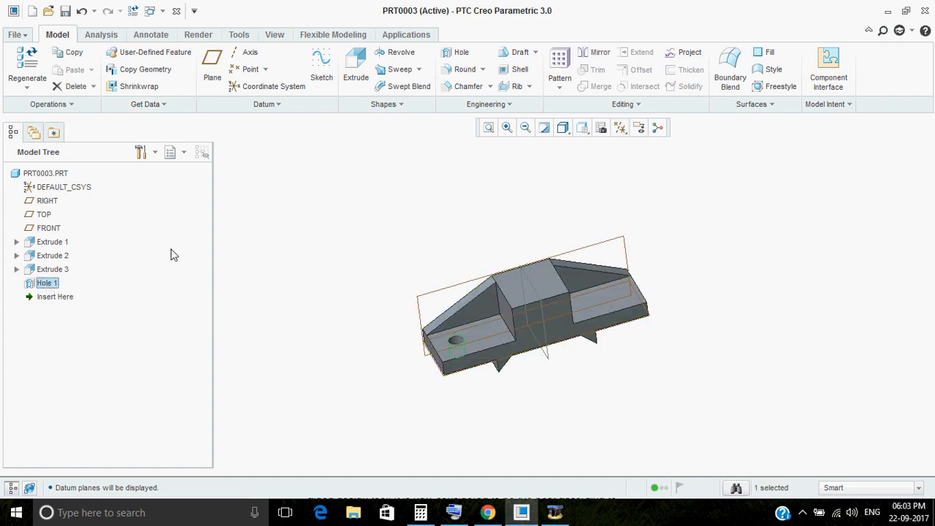
{"action": "left_click", "coordinate": [599, 54]}
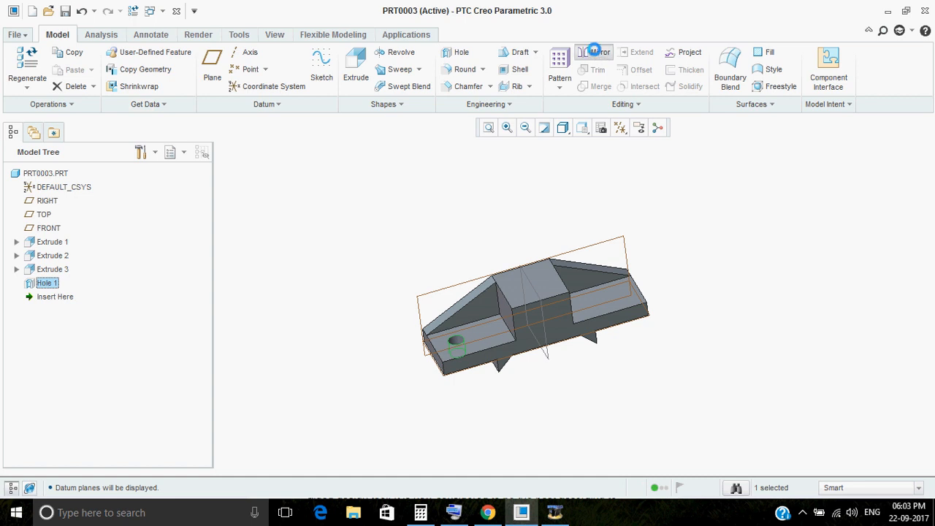
{"action": "left_click", "coordinate": [537, 296]}
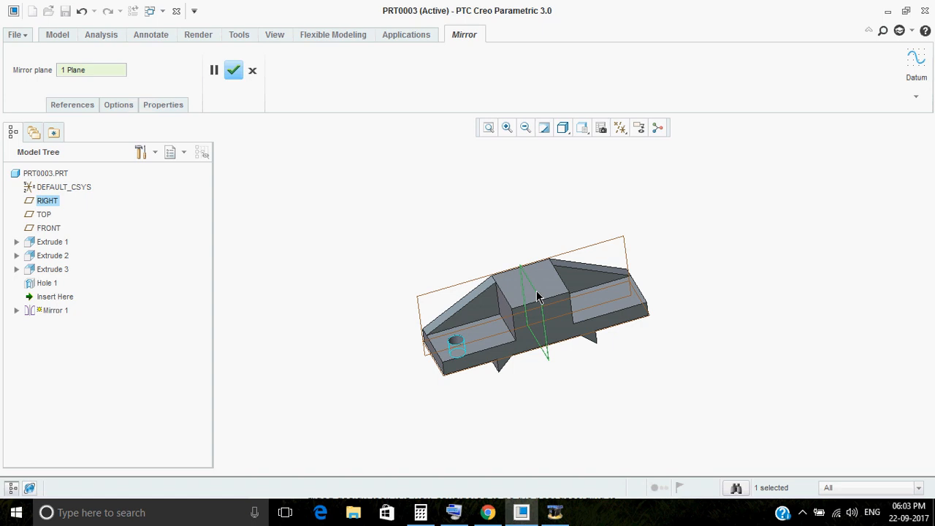
{"action": "left_click", "coordinate": [233, 70]}
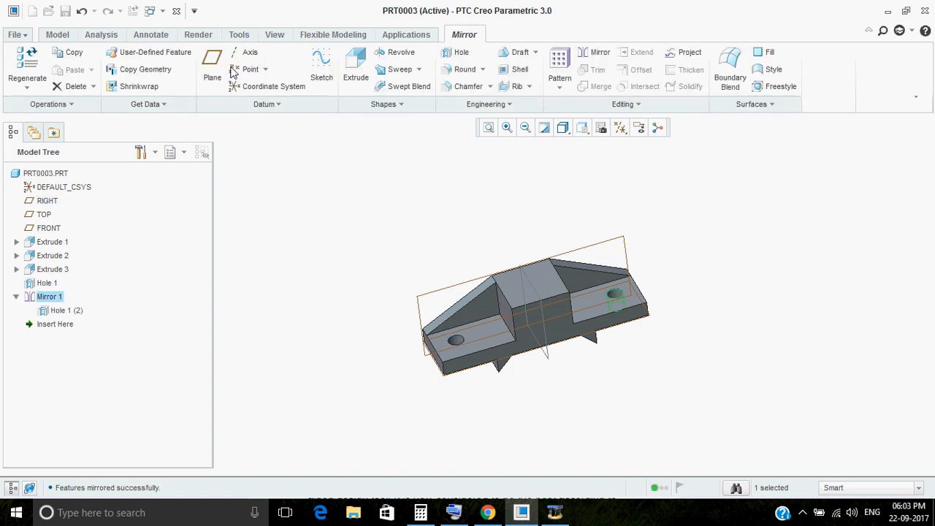
{"action": "mouse_move", "coordinate": [649, 378]}
{"action": "middle_mouse_down"}
{"action": "mouse_move", "coordinate": [650, 392]}
{"action": "mouse_move", "coordinate": [647, 382]}
{"action": "middle_mouse_up"}
{"action": "left_click", "coordinate": [467, 71]}
{"action": "scroll", "coordinate": [548, 313], "scroll_direction": "down", "scroll_amount": 4}
{"action": "left_click", "coordinate": [529, 235]}
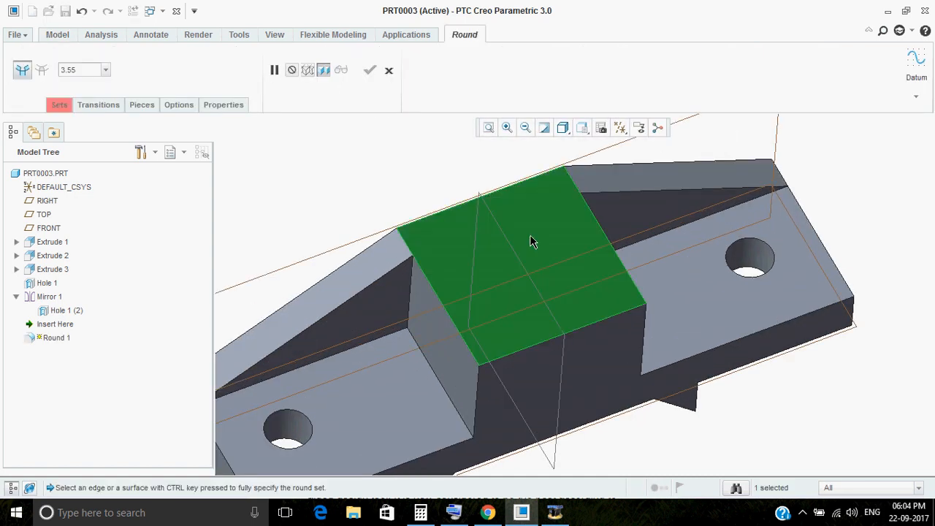
{"action": "scroll", "coordinate": [530, 241], "scroll_direction": "up", "scroll_amount": 4}
{"action": "left_click", "coordinate": [488, 512]}
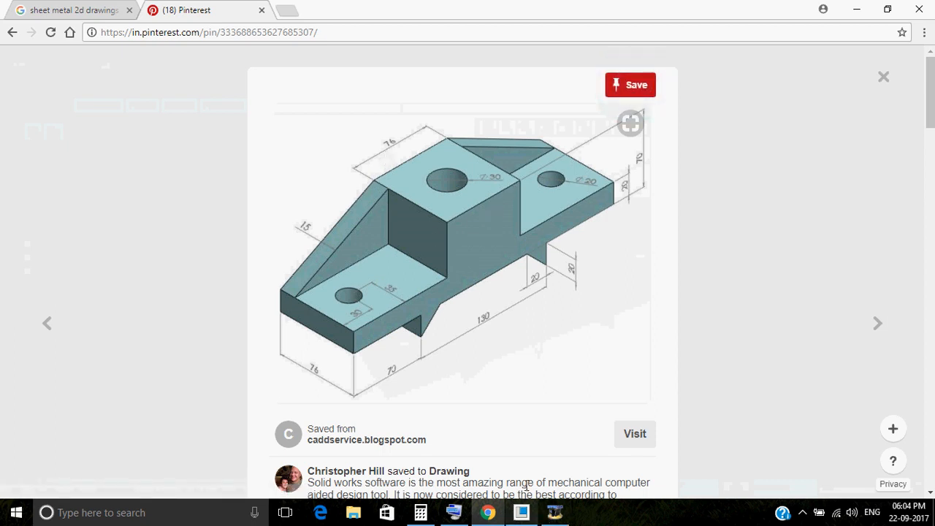
{"action": "mouse_move", "coordinate": [521, 512]}
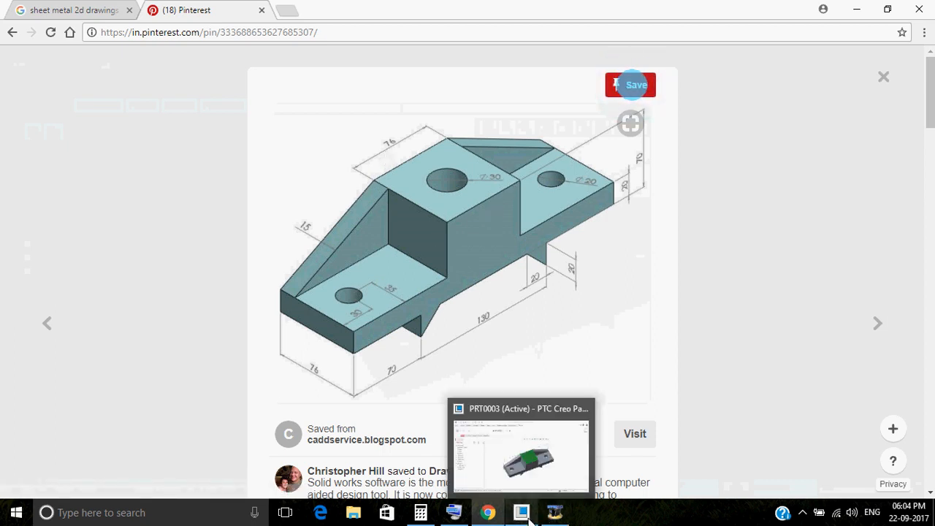
{"action": "left_click", "coordinate": [534, 476]}
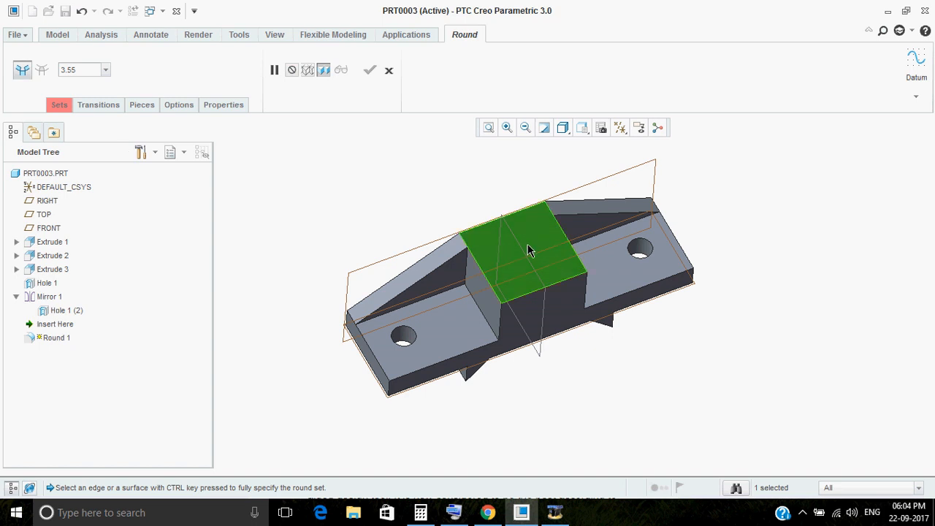
{"action": "left_click", "coordinate": [388, 72]}
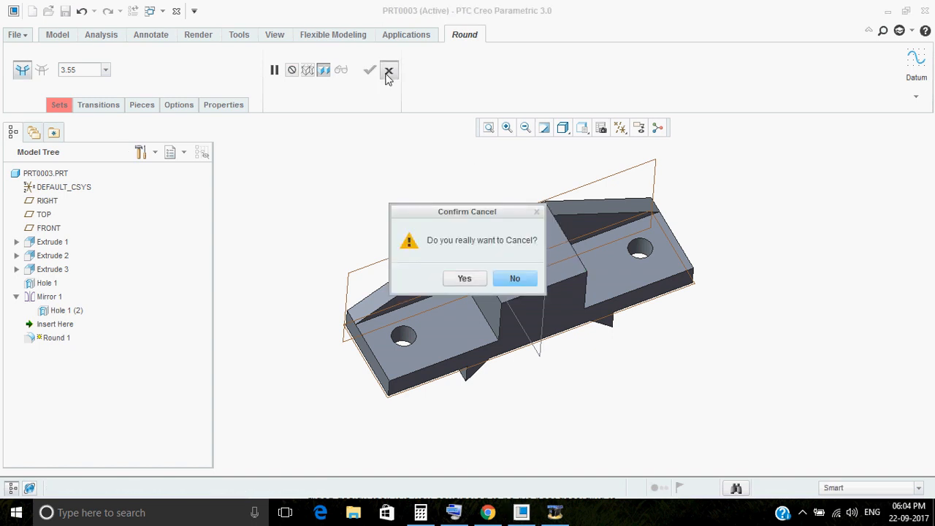
{"action": "left_click", "coordinate": [465, 281]}
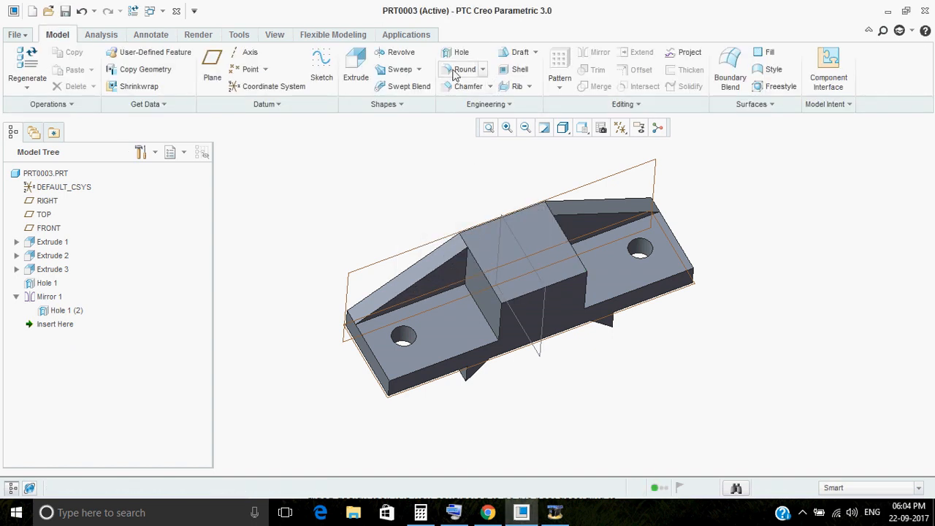
- Place a hole on the central block's top face, with offset references on the front face and the block's side face
{"action": "left_click", "coordinate": [537, 246]}
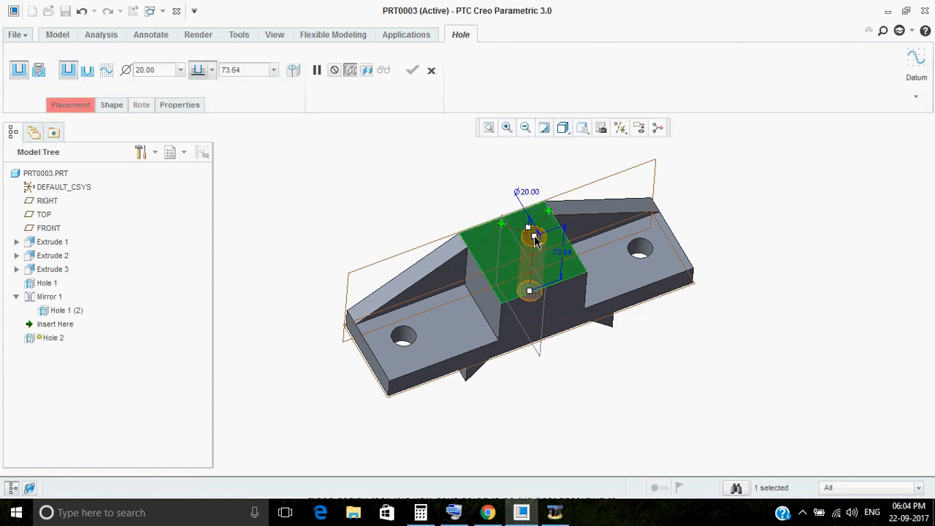
{"action": "scroll", "coordinate": [533, 237], "scroll_direction": "down", "scroll_amount": 3}
{"action": "left_click_drag", "start_coordinate": [626, 331], "coordinate": [598, 345]}
{"action": "left_click_drag", "start_coordinate": [452, 203], "coordinate": [390, 324]}
{"action": "scroll", "coordinate": [463, 275], "scroll_direction": "up", "scroll_amount": 2}
{"action": "middle_click_drag", "start_coordinate": [467, 280], "coordinate": [577, 341]}
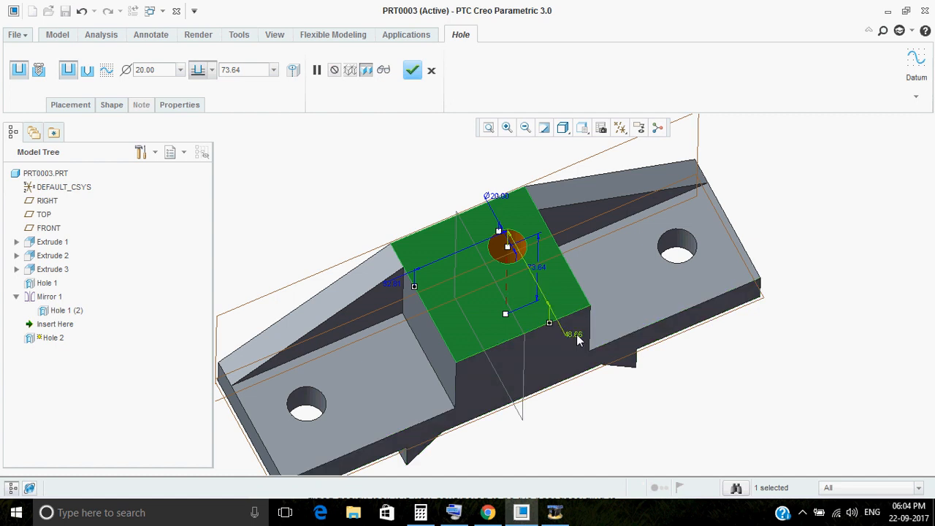
- Set both offsets of the central hole to 38, half of the block's 76 width
{"action": "double_click", "coordinate": [576, 335]}
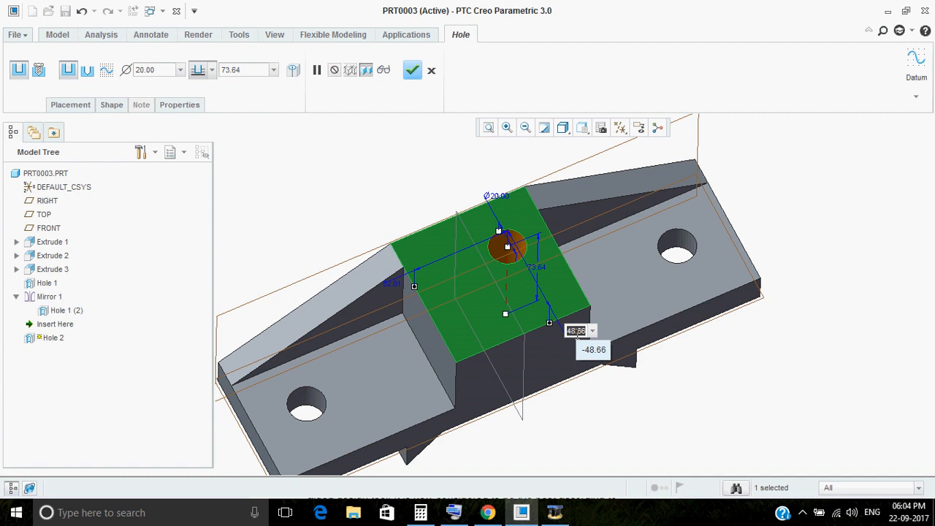
{"action": "type", "text": "76"}
{"action": "key", "text": "Return"}
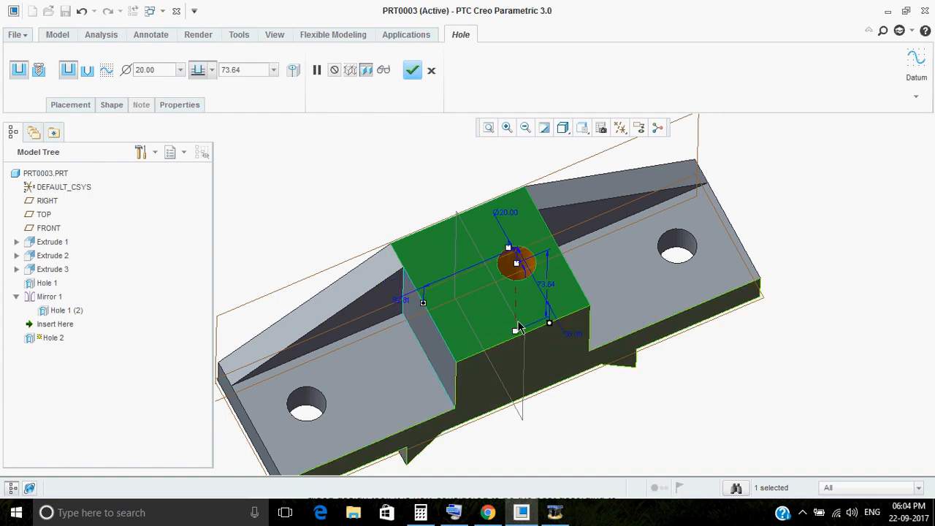
{"action": "double_click", "coordinate": [405, 297]}
{"action": "type", "text": "76"}
{"action": "key", "text": "Return"}
- Check the central hole's size in the reference drawing, set its diameter to 30 and complete the hole
{"action": "middle_click_drag", "start_coordinate": [438, 299], "coordinate": [548, 440]}
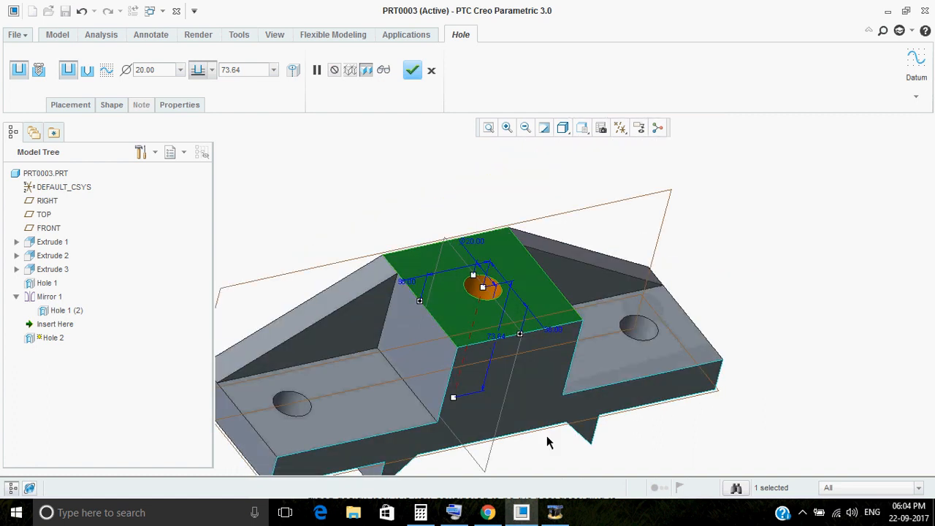
{"action": "left_click", "coordinate": [488, 513]}
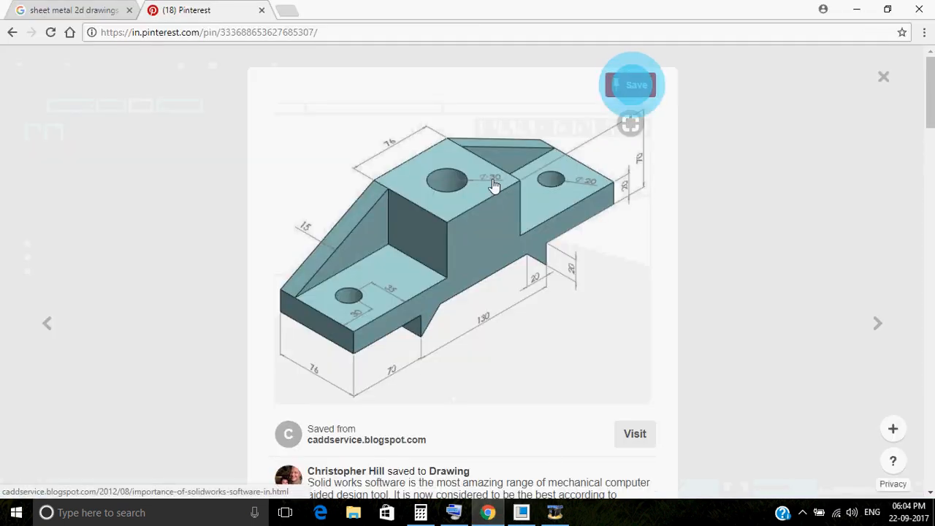
{"action": "key", "text": "alt+Tab"}
{"action": "middle_click_drag", "start_coordinate": [536, 344], "coordinate": [469, 252]}
{"action": "double_click", "coordinate": [469, 248]}
{"action": "type", "text": "30"}
{"action": "key", "text": "Return"}
{"action": "middle_click_drag", "start_coordinate": [469, 239], "coordinate": [487, 265]}
{"action": "middle_click", "coordinate": [622, 178]}
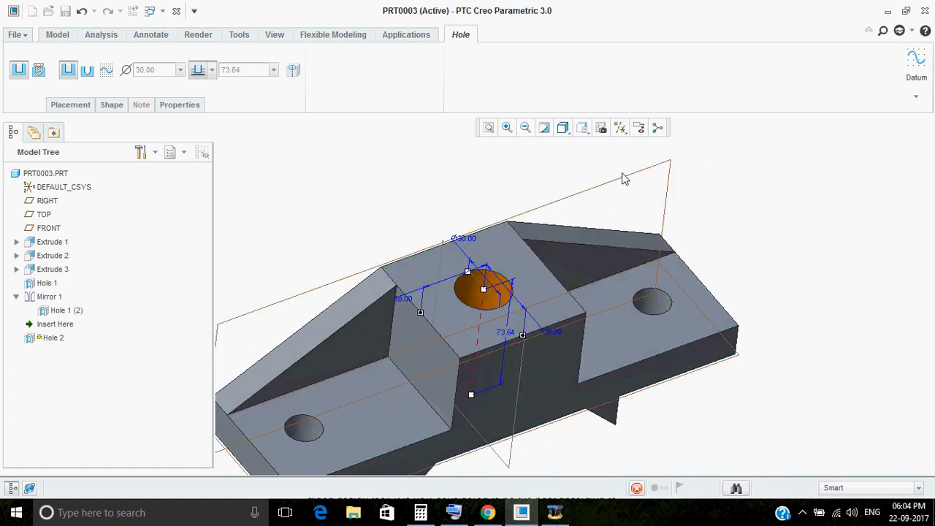
{"action": "left_click", "coordinate": [742, 199]}
- Turn off the display of datum planes and compare the finished bracket with the reference drawing
{"action": "middle_click_drag", "start_coordinate": [580, 269], "coordinate": [598, 234]}
{"action": "scroll", "coordinate": [572, 284], "scroll_direction": "down", "scroll_amount": 5}
{"action": "left_click", "coordinate": [619, 128]}
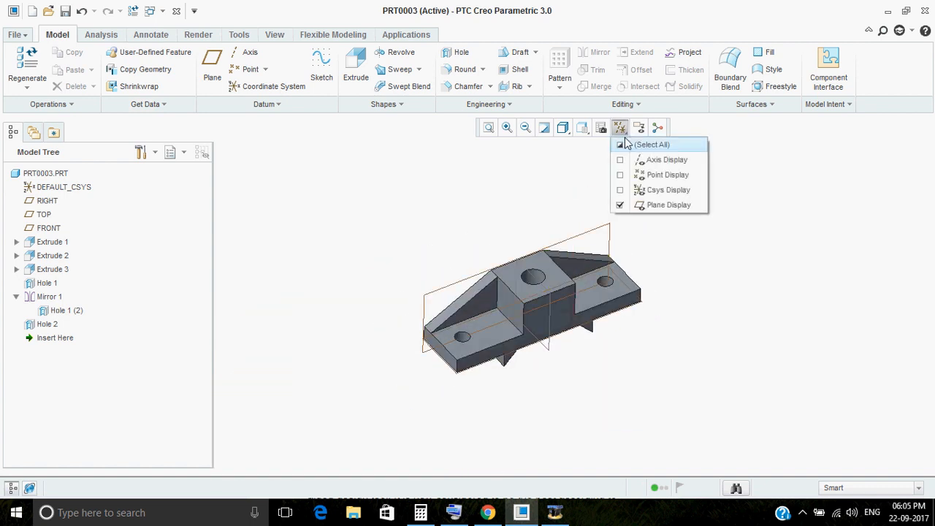
{"action": "left_click", "coordinate": [652, 205]}
{"action": "middle_click_drag", "start_coordinate": [682, 270], "coordinate": [566, 298]}
{"action": "scroll", "coordinate": [578, 334], "scroll_direction": "up", "scroll_amount": 2}
{"action": "scroll", "coordinate": [565, 298], "scroll_direction": "up", "scroll_amount": 1}
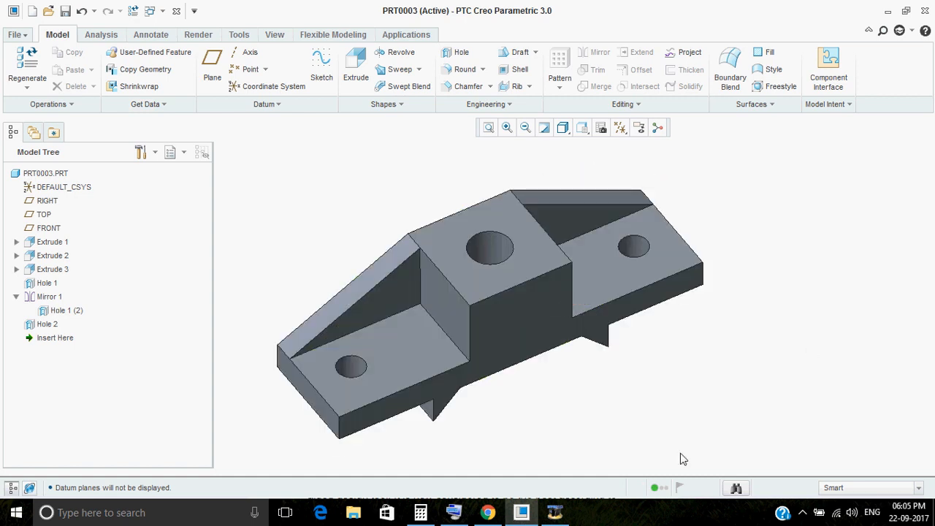
{"action": "left_click", "coordinate": [489, 513]}
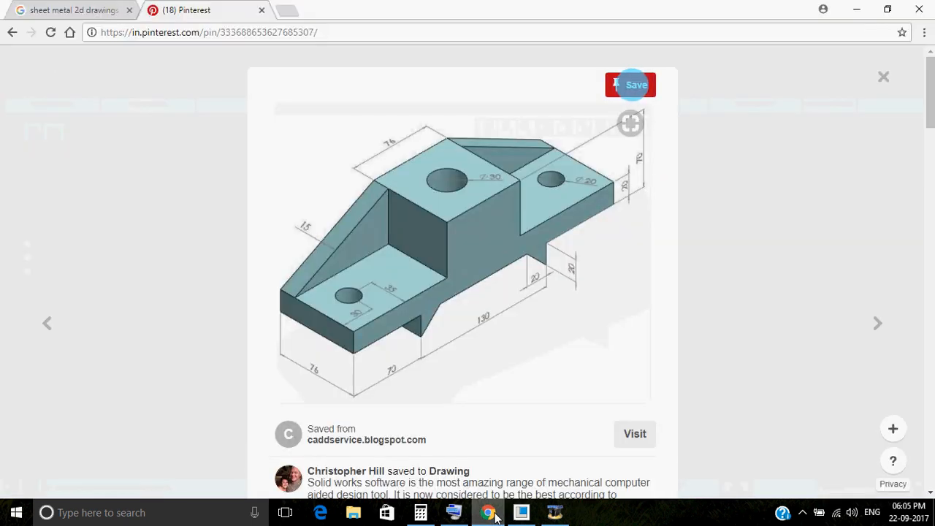
{"action": "left_click", "coordinate": [490, 514]}
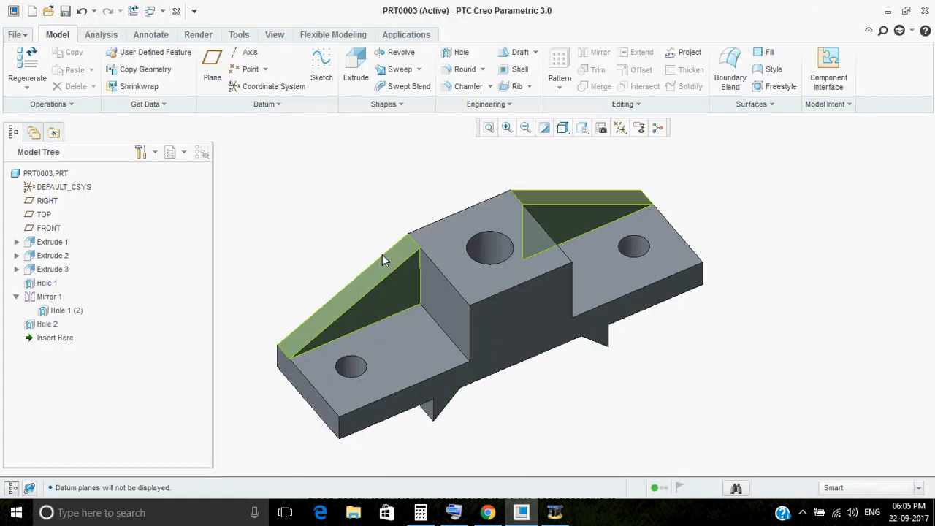
- Create a new drawing drw0002 of prt0003.prt without the default template, using an empty landscape A4 sheet
{"action": "left_click", "coordinate": [33, 12]}
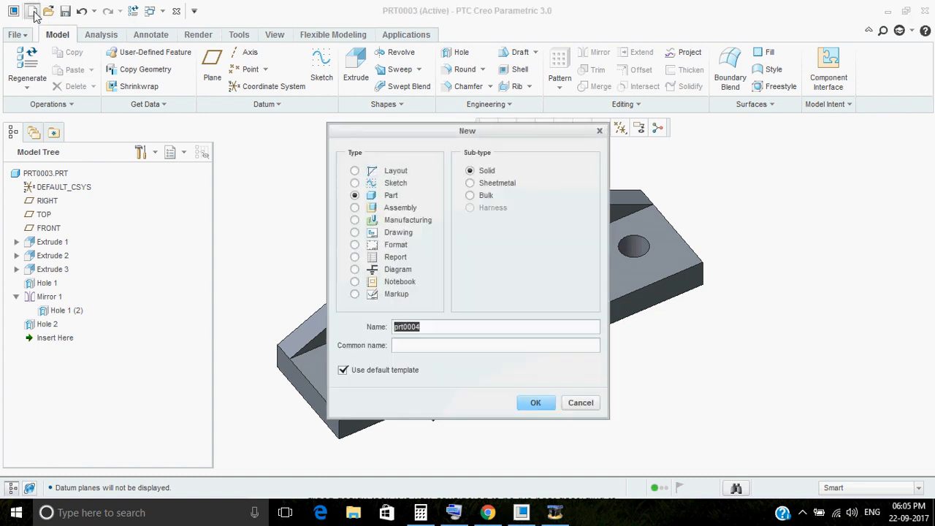
{"action": "left_click", "coordinate": [378, 232]}
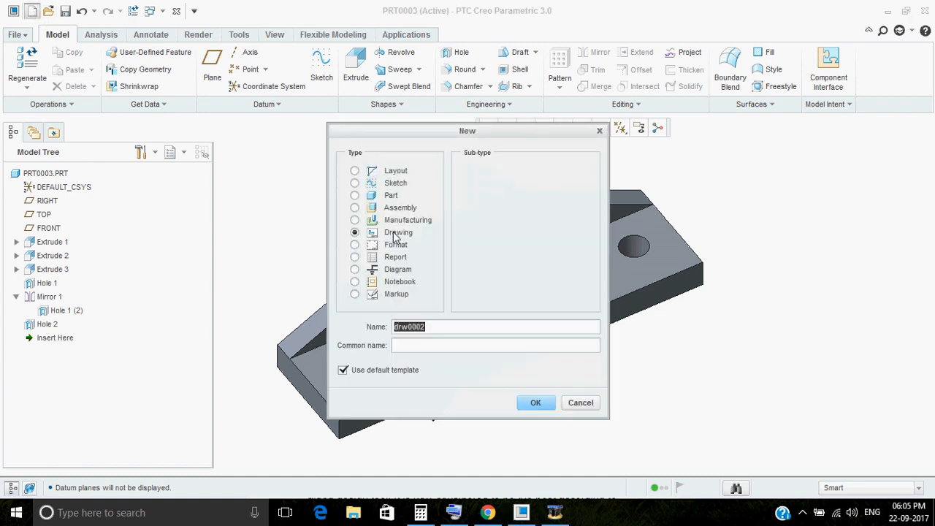
{"action": "left_click", "coordinate": [381, 371]}
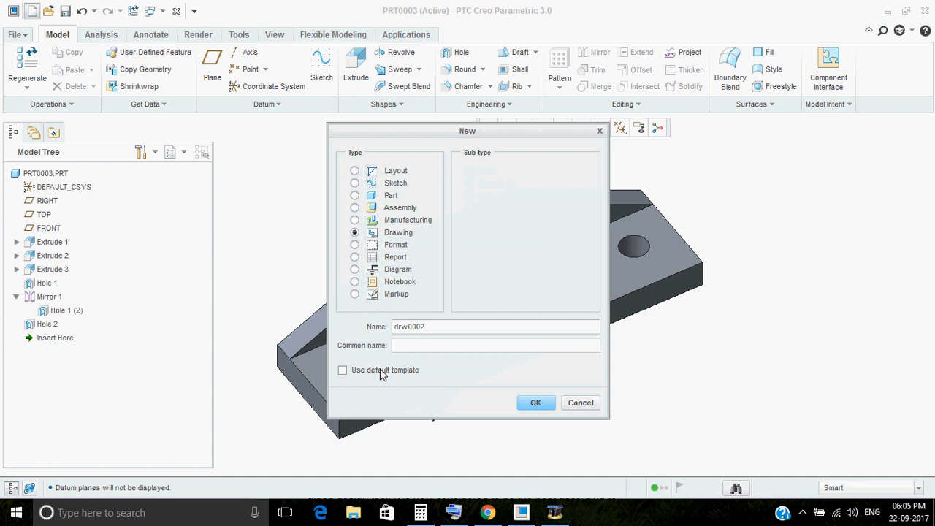
{"action": "left_click", "coordinate": [533, 403]}
{"action": "left_click", "coordinate": [467, 308]}
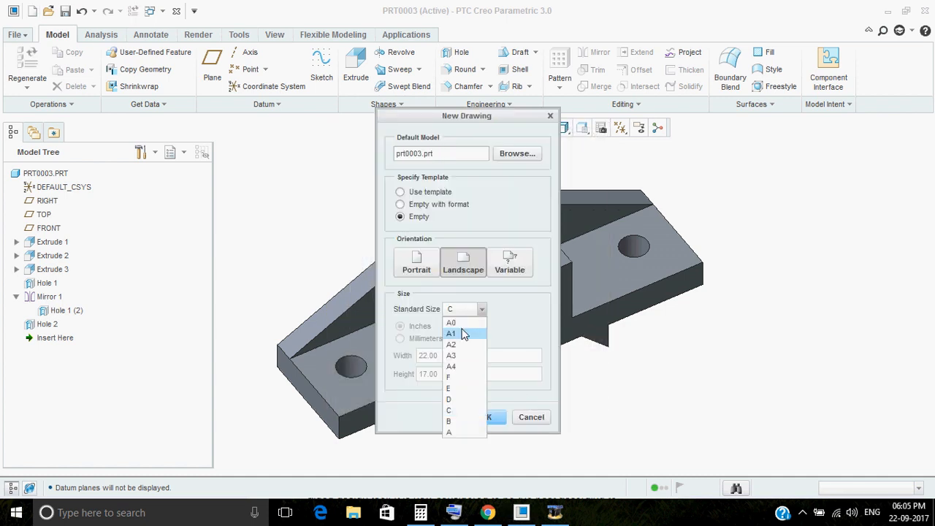
{"action": "left_click", "coordinate": [460, 366]}
{"action": "left_click", "coordinate": [482, 417]}
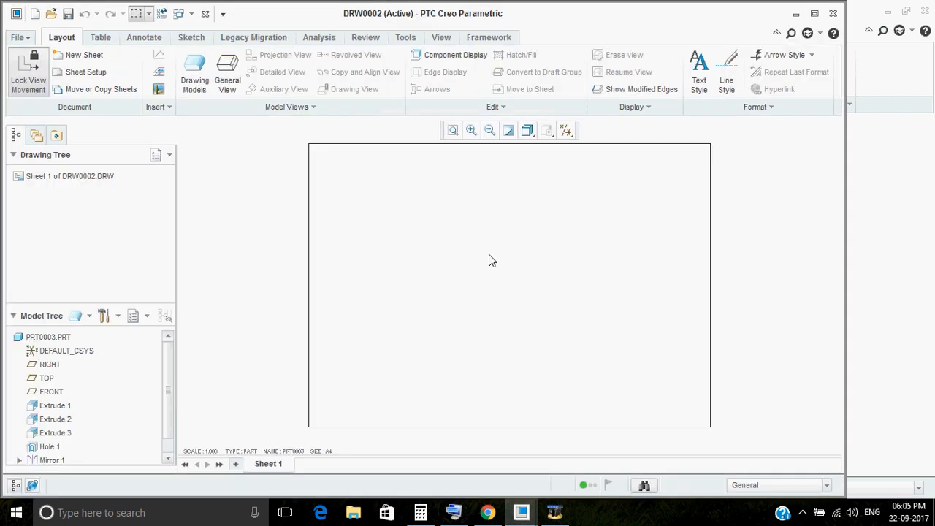
- Insert a general view of the bracket near the middle of the sheet with No Combined State
{"action": "right_click", "coordinate": [448, 243]}
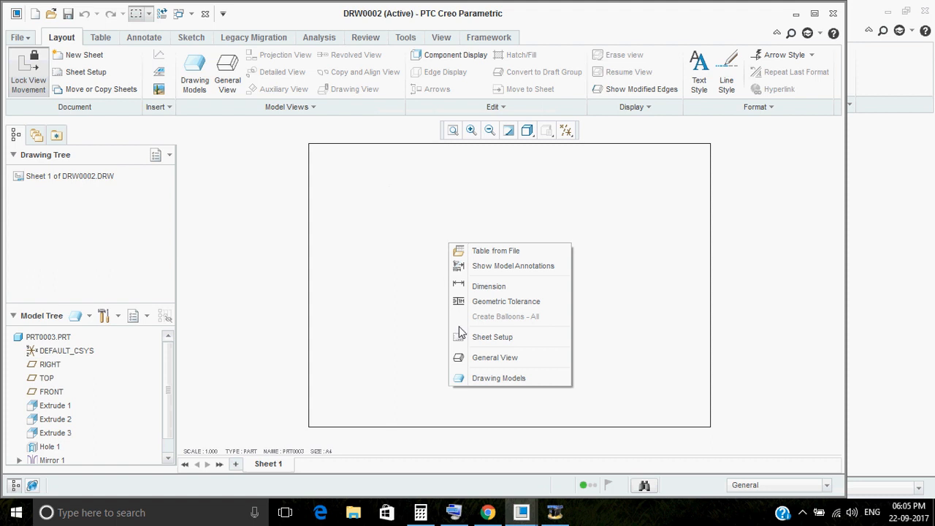
{"action": "left_click", "coordinate": [480, 357]}
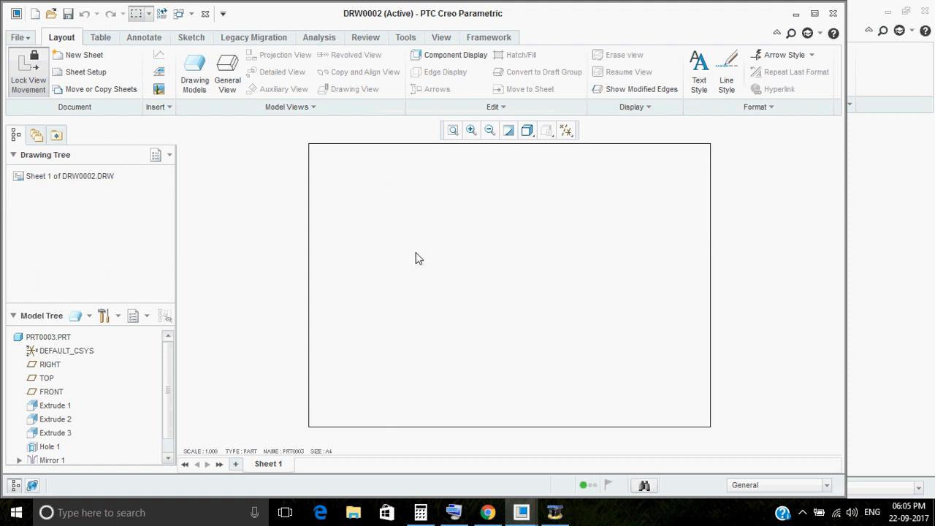
{"action": "right_click", "coordinate": [418, 258]}
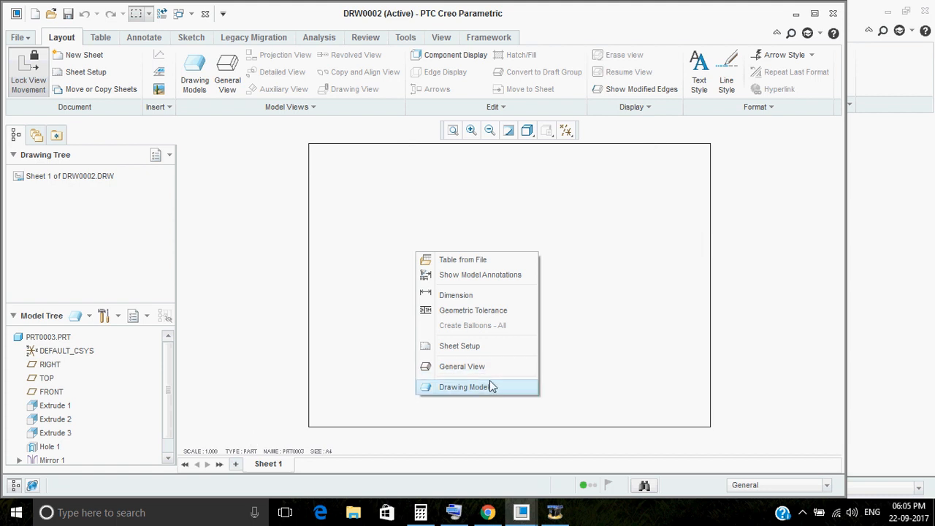
{"action": "left_click", "coordinate": [460, 367]}
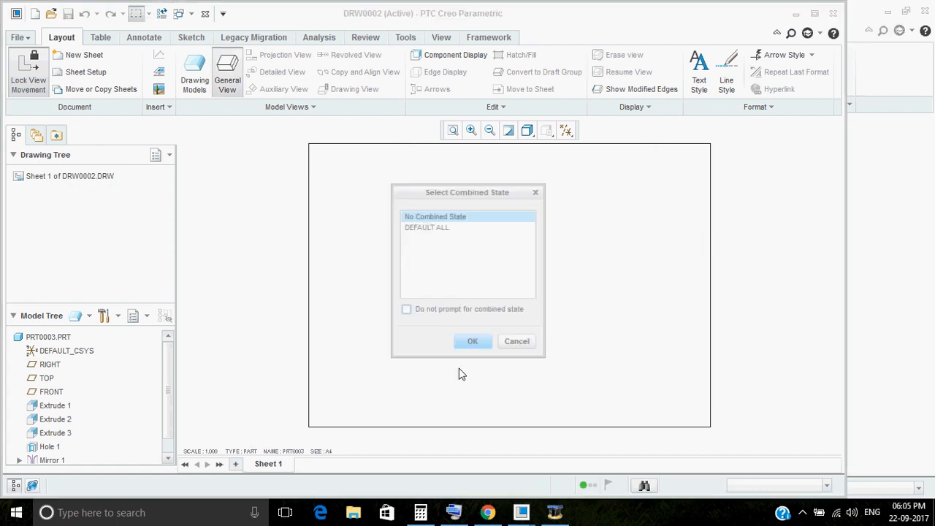
{"action": "left_click", "coordinate": [472, 347]}
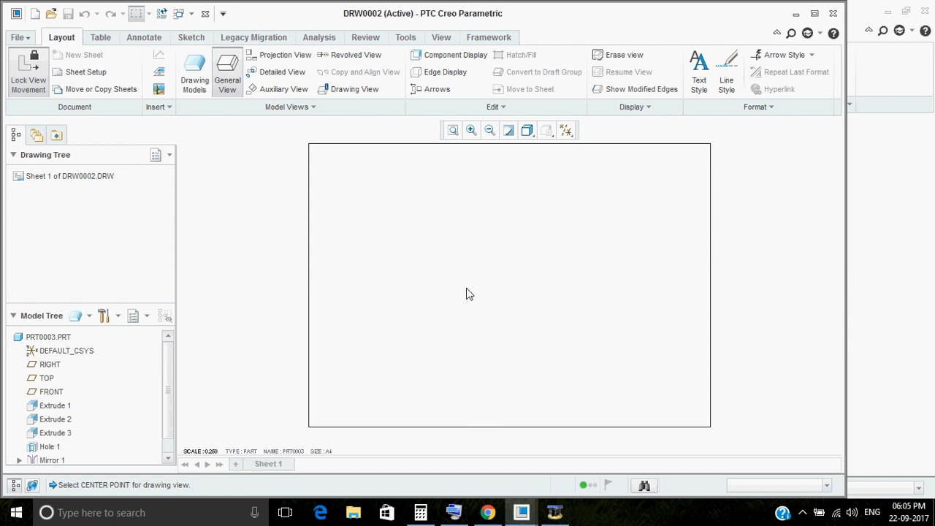
{"action": "left_click", "coordinate": [469, 294]}
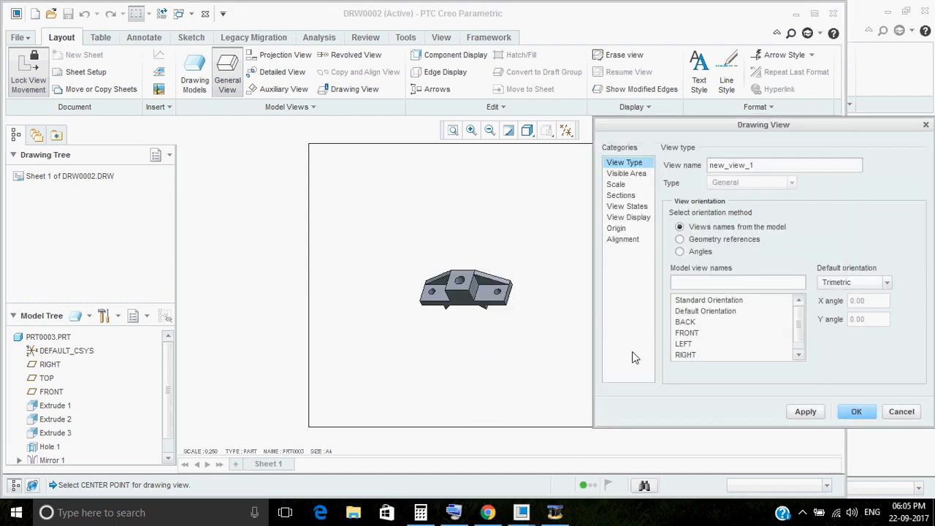
- Orient the general view to FRONT and set its display style to No Hidden with Dimmed tangent edges
{"action": "left_click", "coordinate": [690, 333]}
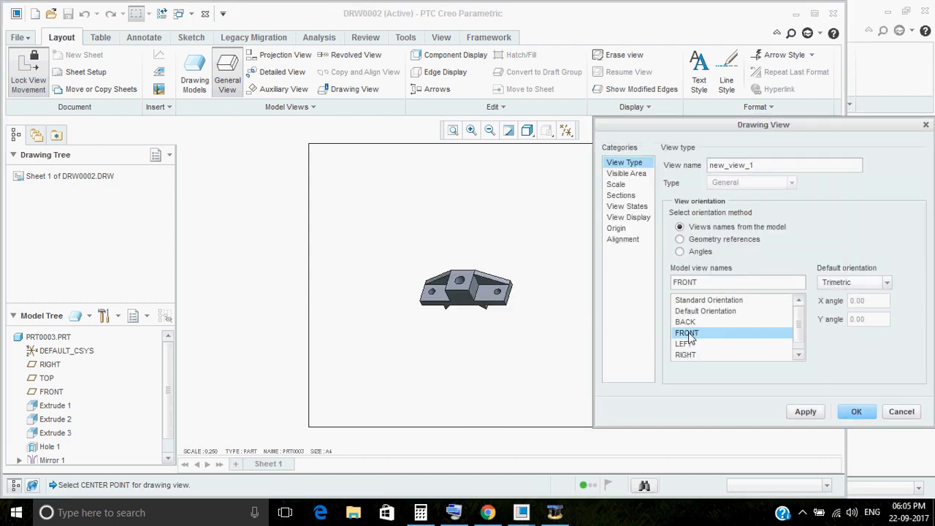
{"action": "left_click", "coordinate": [637, 218]}
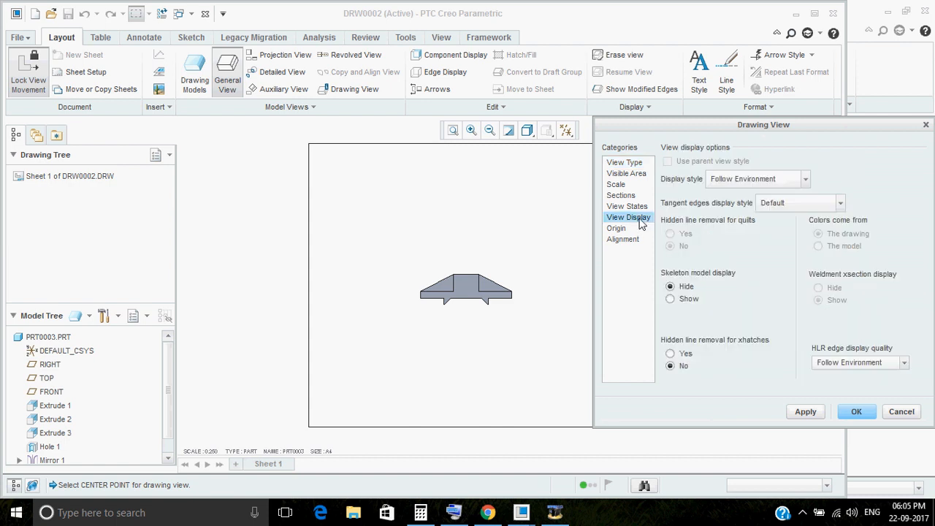
{"action": "left_click", "coordinate": [733, 179]}
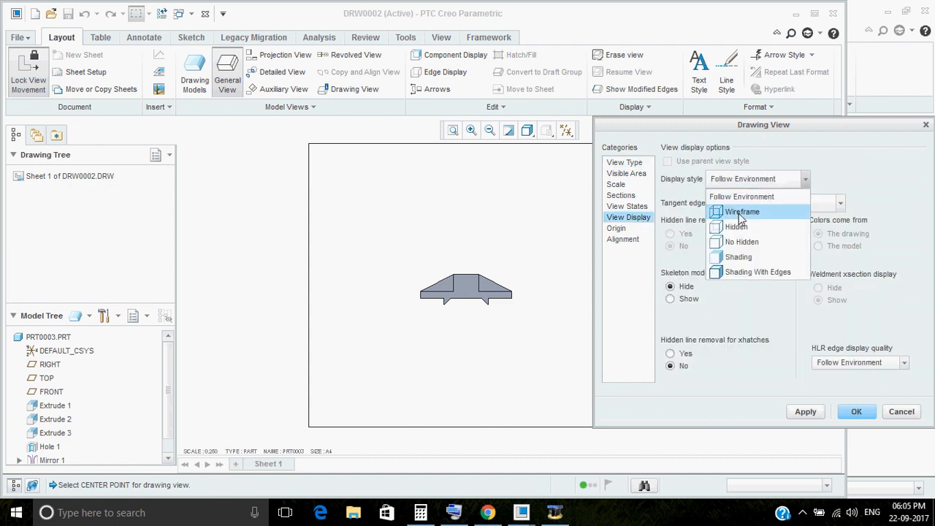
{"action": "left_click", "coordinate": [745, 241]}
{"action": "left_click", "coordinate": [778, 203]}
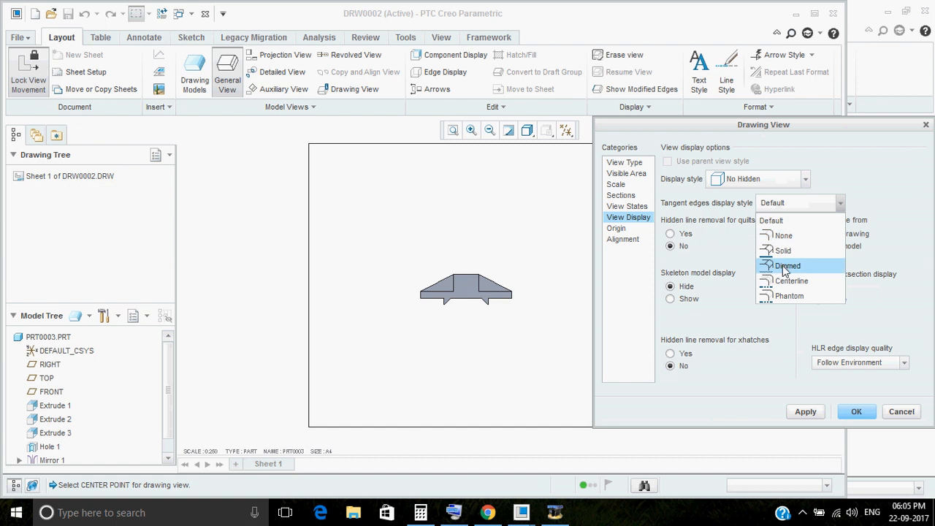
{"action": "left_click", "coordinate": [784, 265]}
{"action": "left_click", "coordinate": [804, 412]}
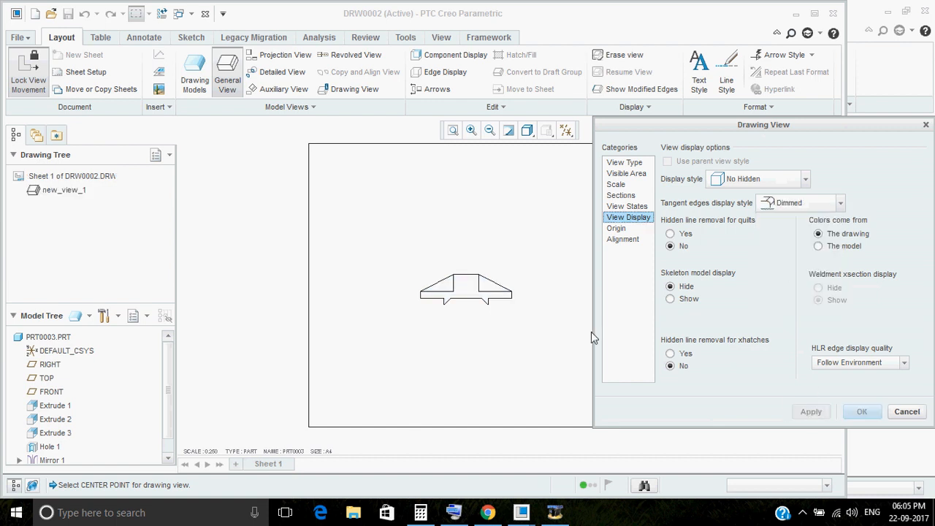
{"action": "left_click", "coordinate": [906, 412]}
- Change the front view's display style to Hidden and apply it
{"action": "scroll", "coordinate": [456, 285], "scroll_direction": "up", "scroll_amount": 3}
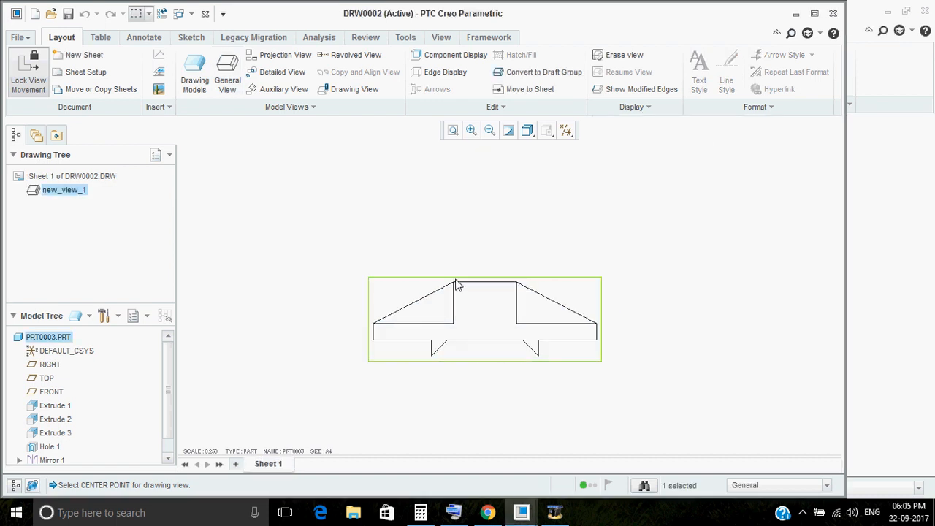
{"action": "double_click", "coordinate": [473, 291]}
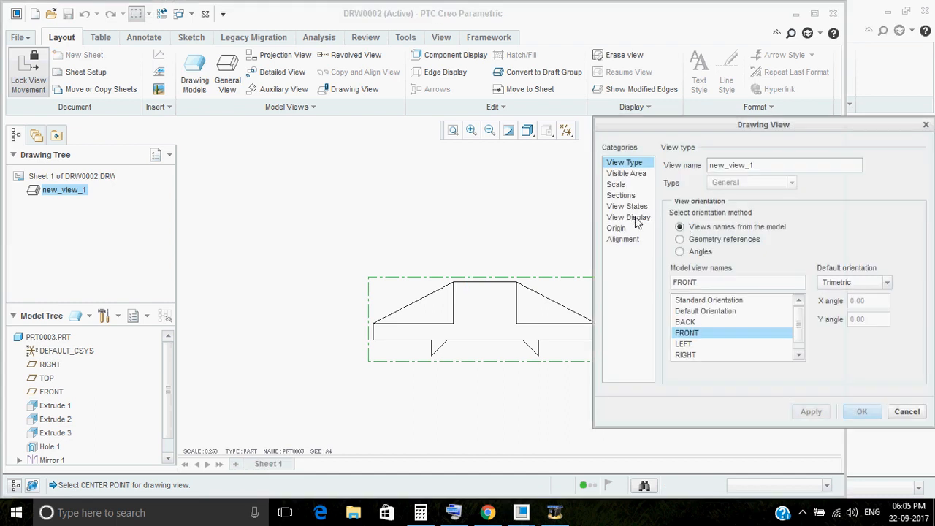
{"action": "left_click", "coordinate": [633, 218]}
{"action": "left_click", "coordinate": [738, 179]}
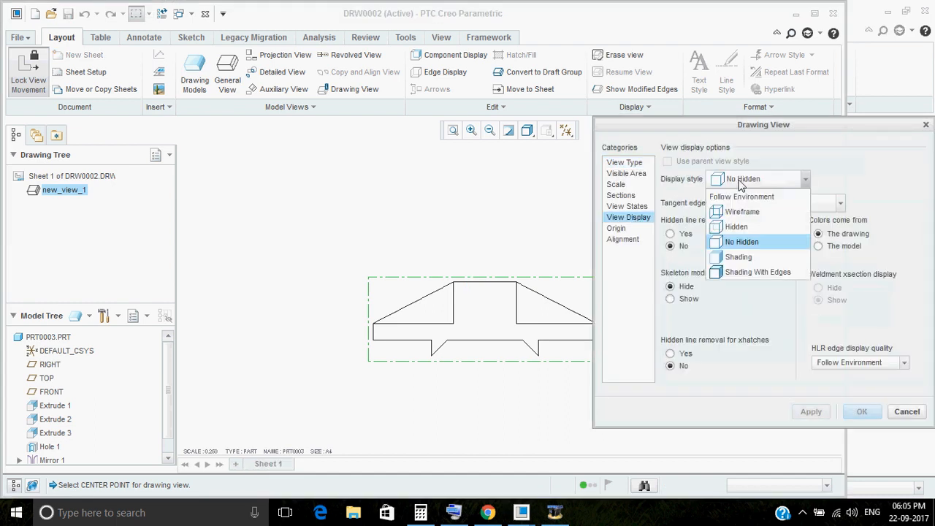
{"action": "left_click", "coordinate": [737, 227]}
{"action": "left_click", "coordinate": [817, 415]}
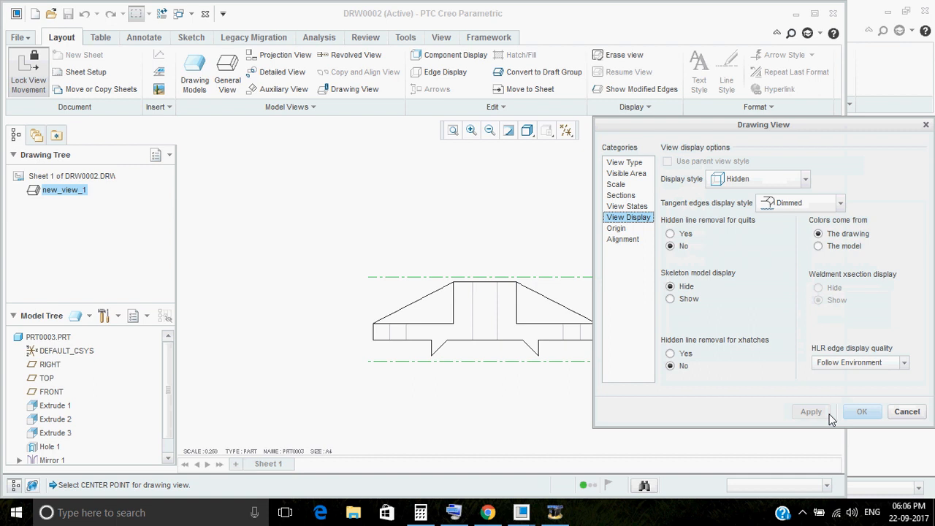
{"action": "left_click", "coordinate": [906, 412]}
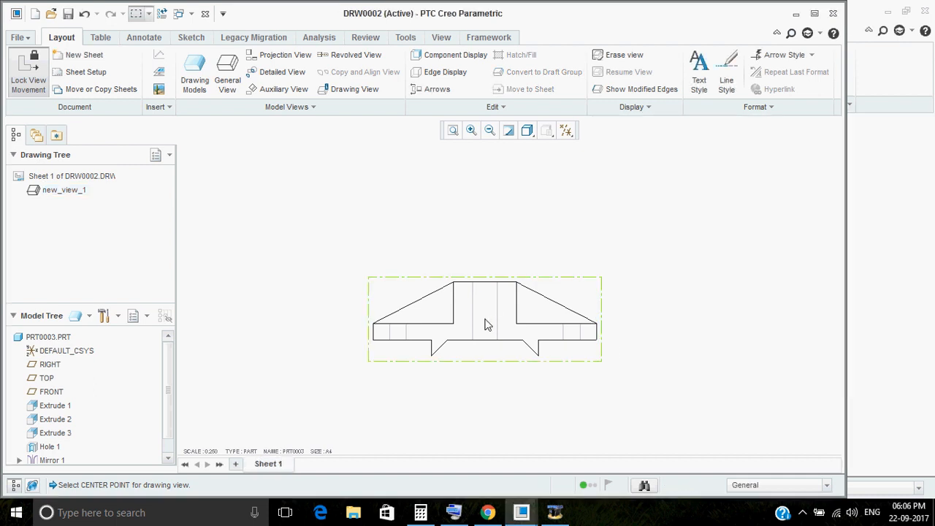
{"action": "scroll", "coordinate": [482, 303], "scroll_direction": "up", "scroll_amount": 3}
{"action": "scroll", "coordinate": [481, 323], "scroll_direction": "down", "scroll_amount": 4}
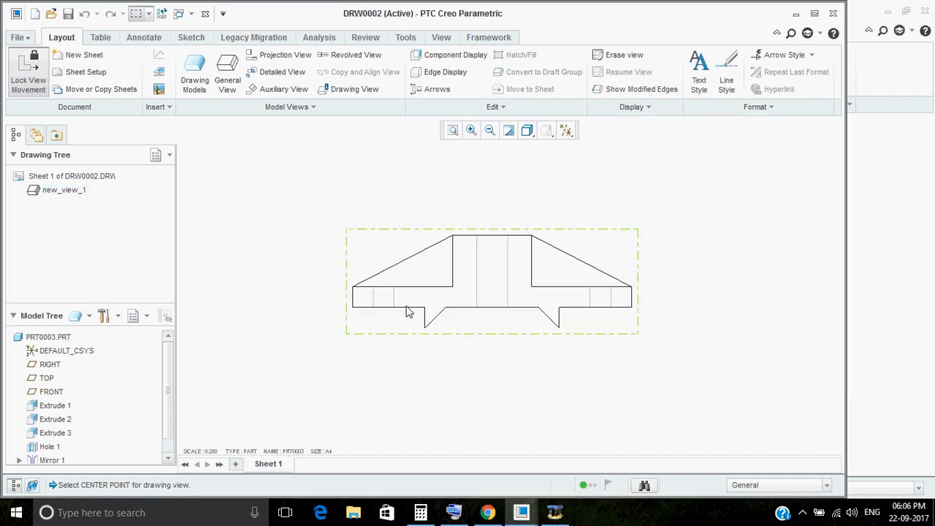
{"action": "scroll", "coordinate": [501, 284], "scroll_direction": "up", "scroll_amount": 3}
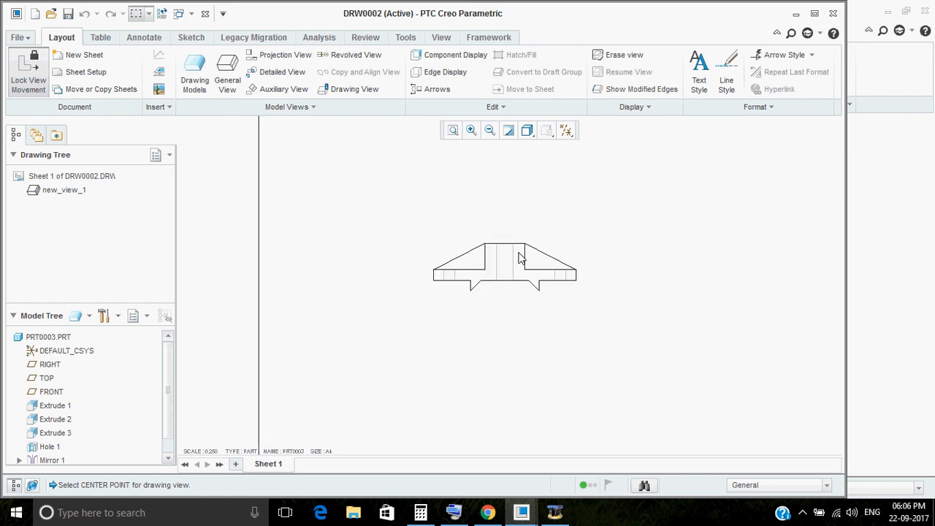
{"action": "scroll", "coordinate": [462, 334], "scroll_direction": "up", "scroll_amount": 2}
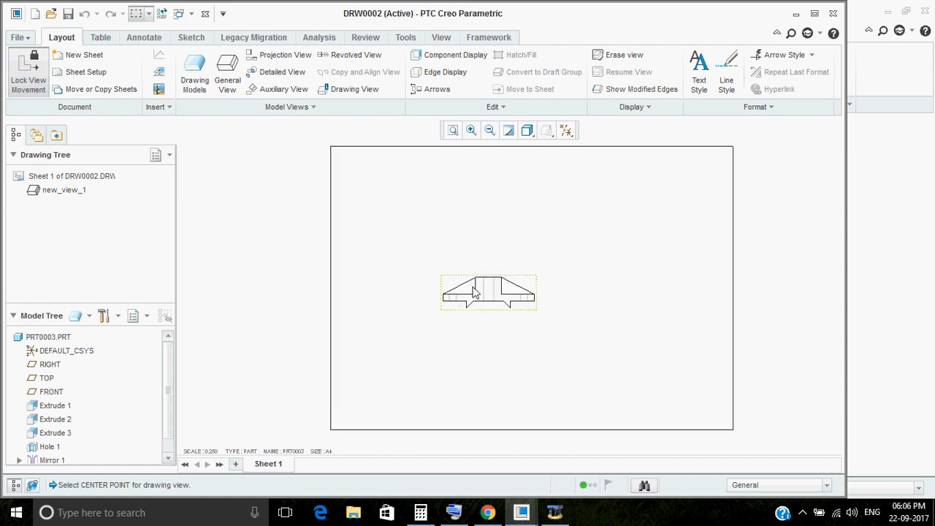
{"action": "double_click", "coordinate": [477, 290]}
{"action": "left_click", "coordinate": [894, 412]}
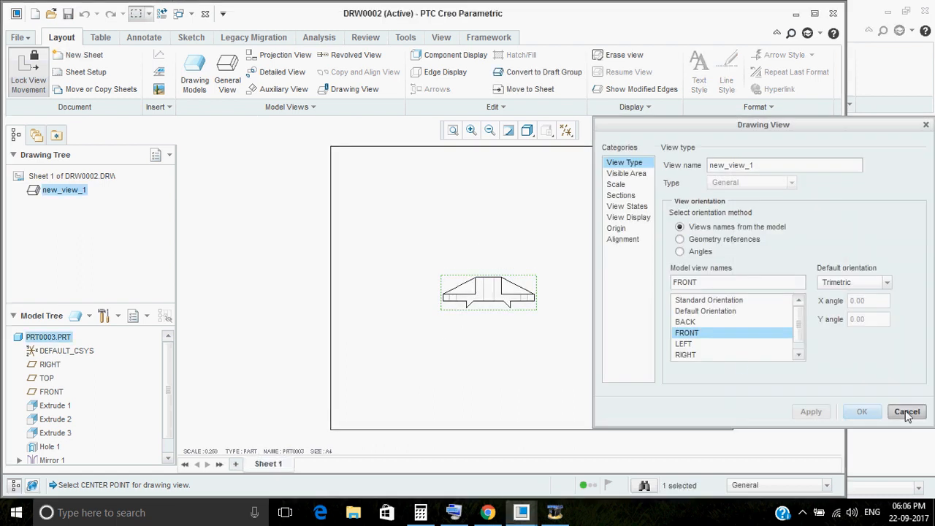
- Set the drawing sheet's scale to 1
{"action": "double_click", "coordinate": [208, 450]}
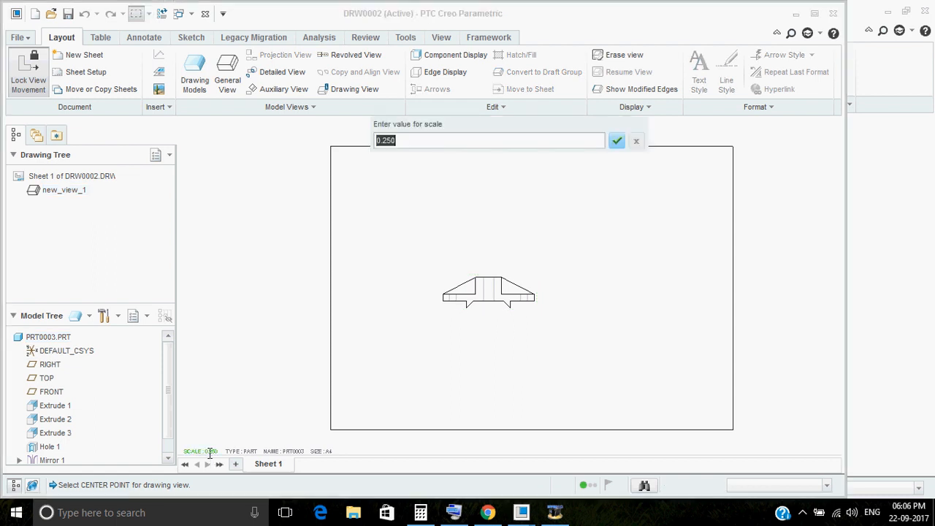
{"action": "type", "text": "1"}
{"action": "key", "text": "Return"}
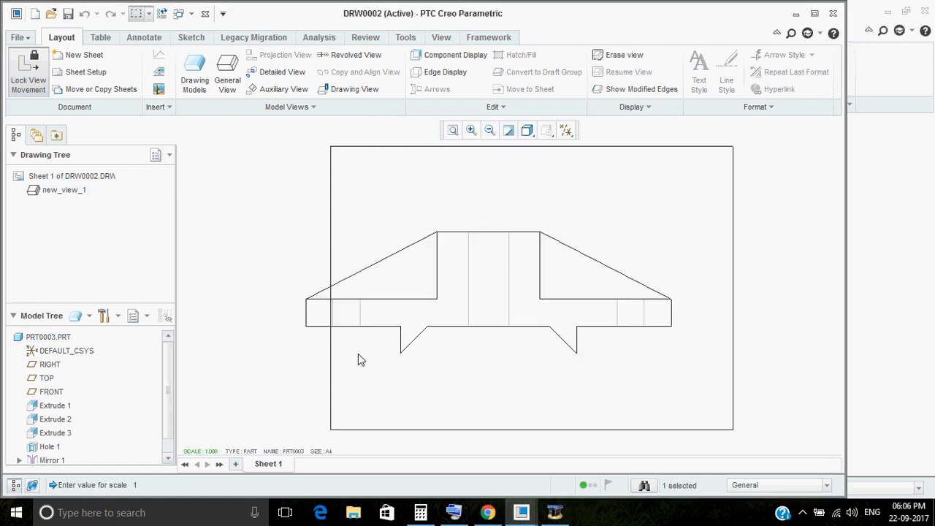
- Set the drawing sheet's scale to 0.5
{"action": "double_click", "coordinate": [211, 451]}
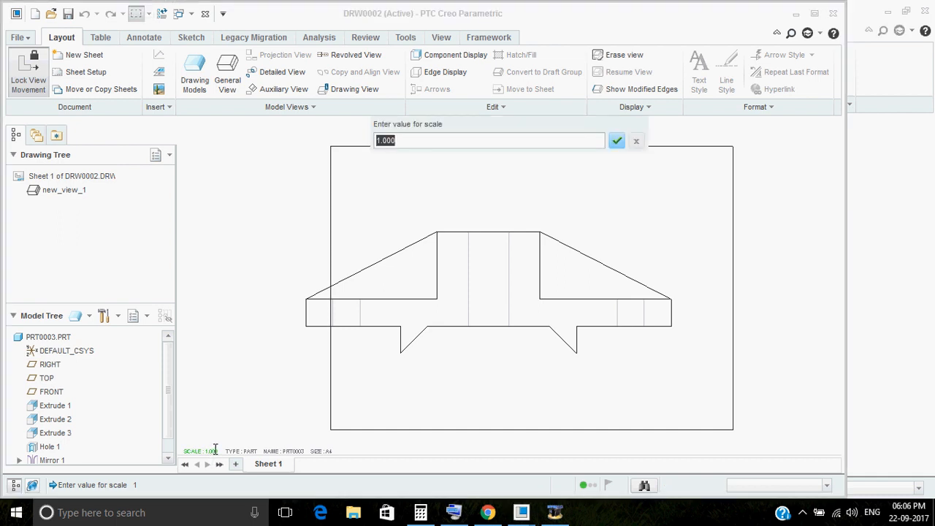
{"action": "type", "text": "0.5"}
{"action": "key", "text": "Return"}
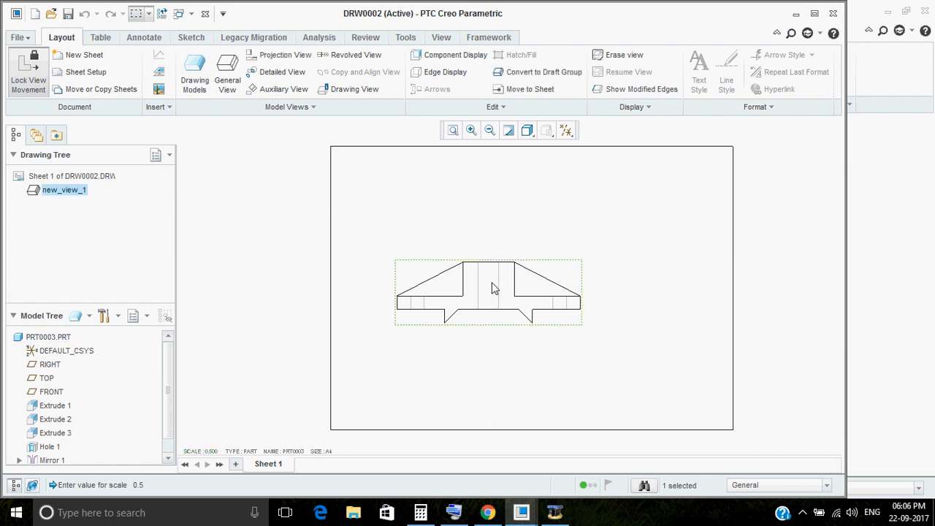
- Unlock view movement and move the front view down to the lower half of the sheet
{"action": "left_click", "coordinate": [29, 71]}
{"action": "left_click_drag", "start_coordinate": [490, 292], "coordinate": [495, 349]}
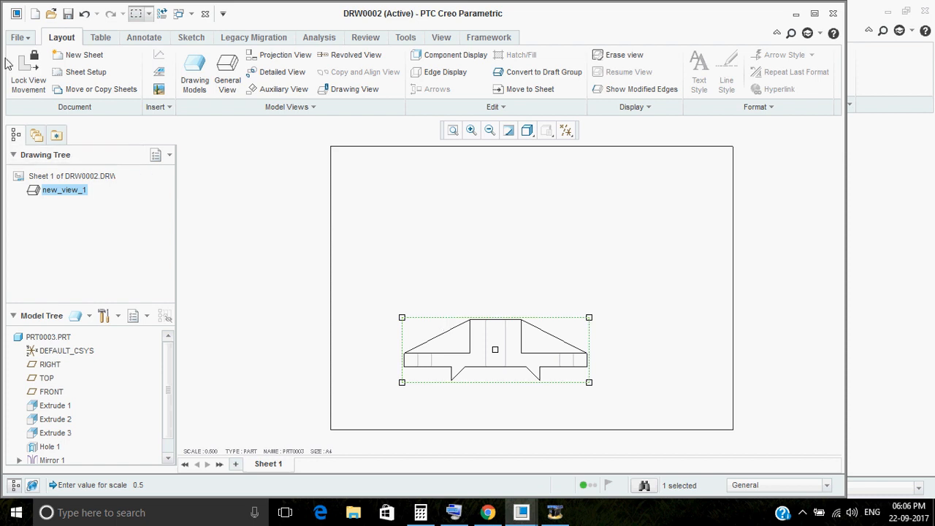
{"action": "left_click", "coordinate": [31, 88]}
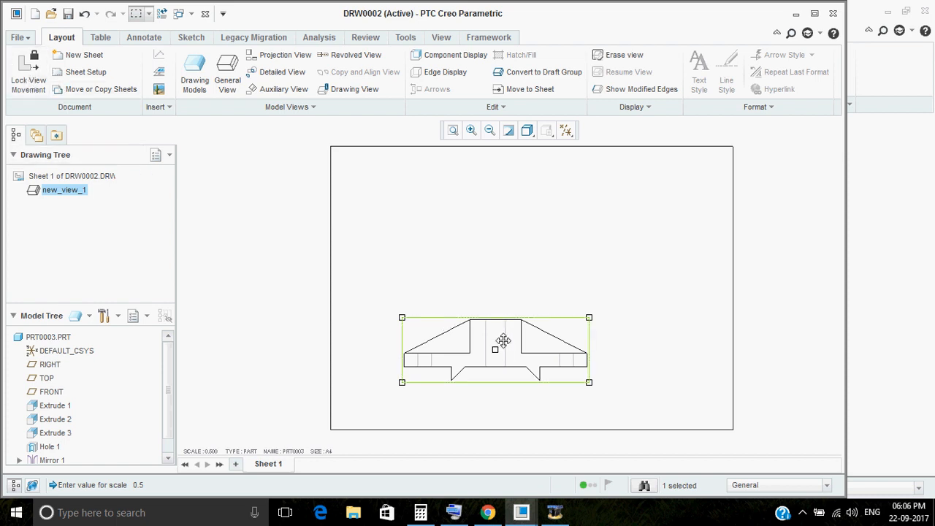
{"action": "left_click", "coordinate": [496, 285]}
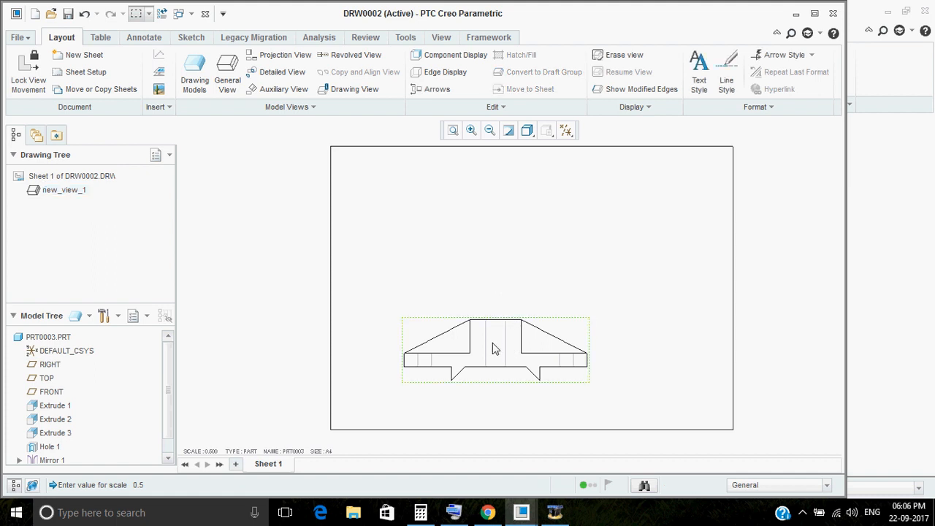
- Insert a projection view of the bracket directly above the front view
{"action": "left_click", "coordinate": [494, 339]}
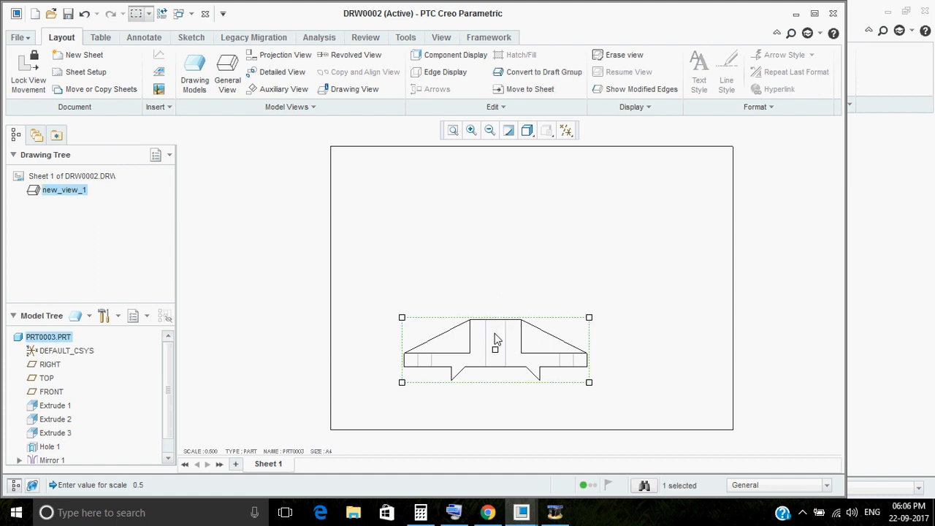
{"action": "left_click", "coordinate": [491, 281]}
{"action": "left_click", "coordinate": [274, 56]}
{"action": "left_click", "coordinate": [502, 269]}
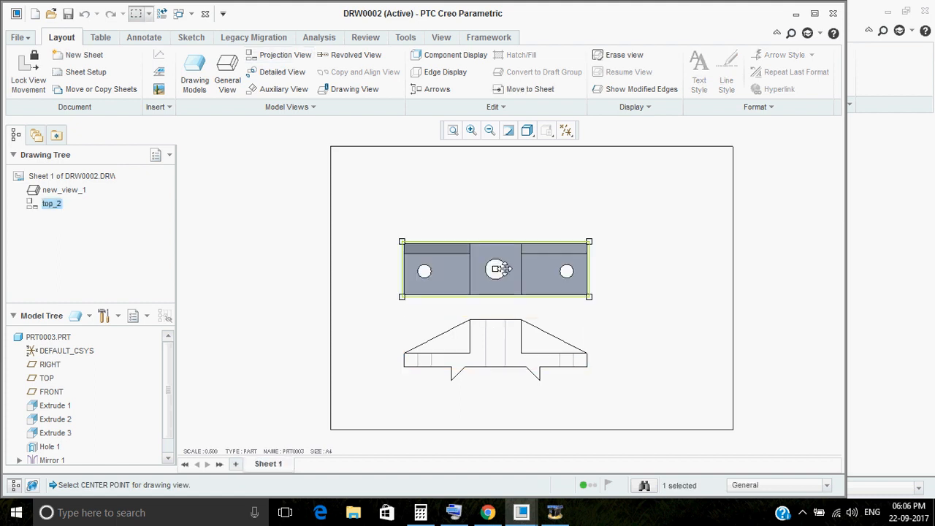
- Set the projected top view's display style to Hidden with Dimmed tangent edges
{"action": "double_click", "coordinate": [502, 269]}
{"action": "left_click", "coordinate": [638, 219]}
{"action": "left_click", "coordinate": [733, 180]}
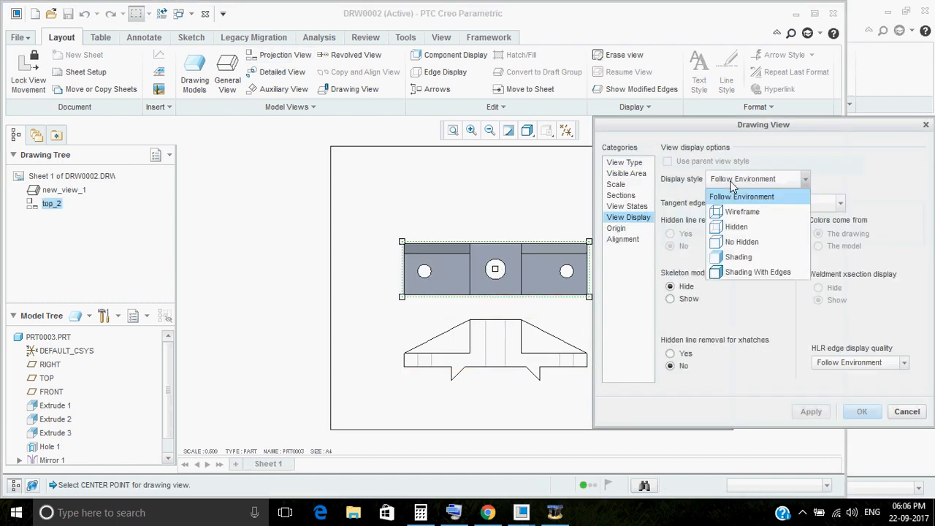
{"action": "left_click", "coordinate": [739, 227]}
{"action": "left_click", "coordinate": [778, 205]}
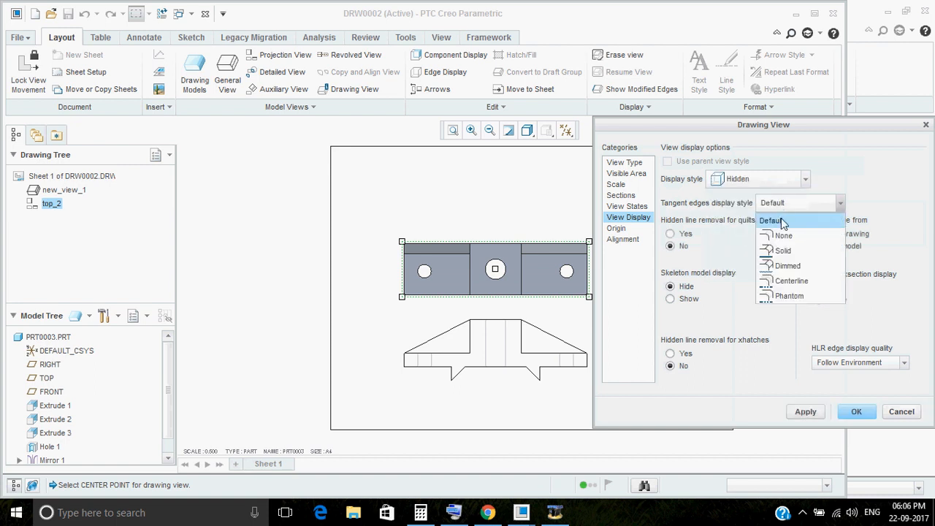
{"action": "left_click", "coordinate": [787, 251]}
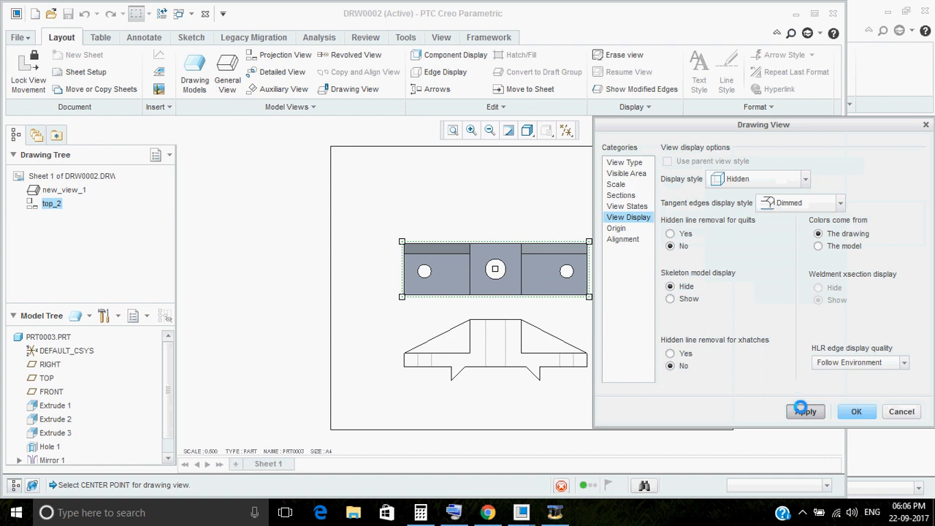
{"action": "left_click", "coordinate": [806, 411]}
{"action": "left_click", "coordinate": [902, 411]}
{"action": "left_click", "coordinate": [697, 343]}
- Change the top view's display style to No Hidden and apply it
{"action": "middle_click_drag", "start_coordinate": [636, 333], "coordinate": [625, 324]}
{"action": "double_click", "coordinate": [524, 271]}
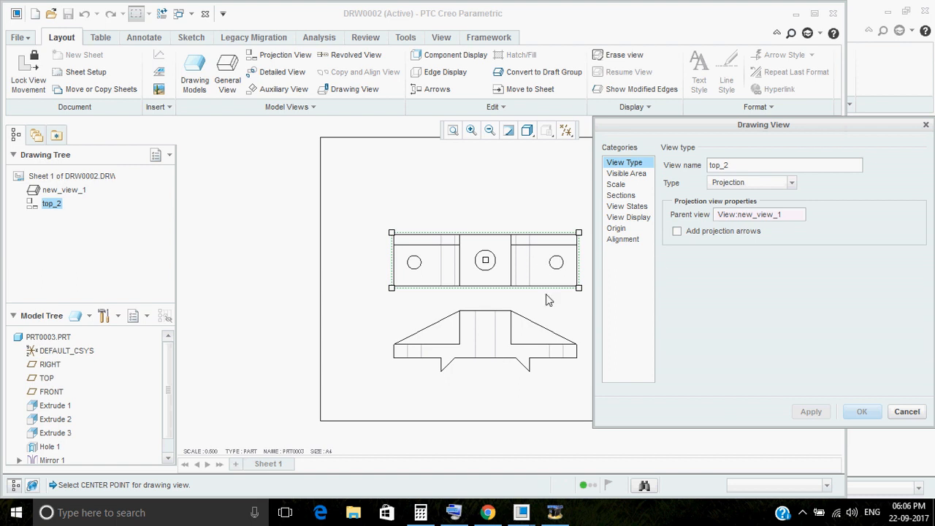
{"action": "left_click", "coordinate": [631, 217]}
{"action": "left_click", "coordinate": [746, 180]}
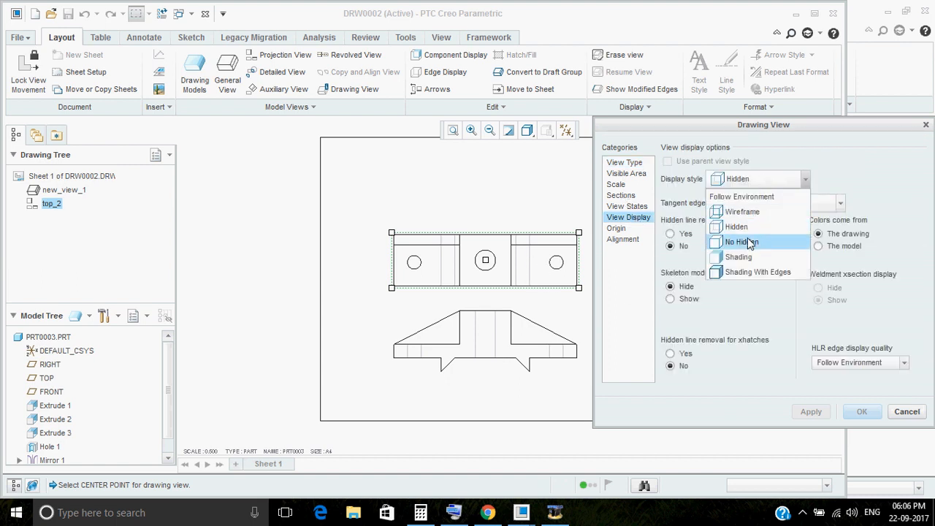
{"action": "left_click", "coordinate": [749, 242]}
{"action": "left_click", "coordinate": [805, 411]}
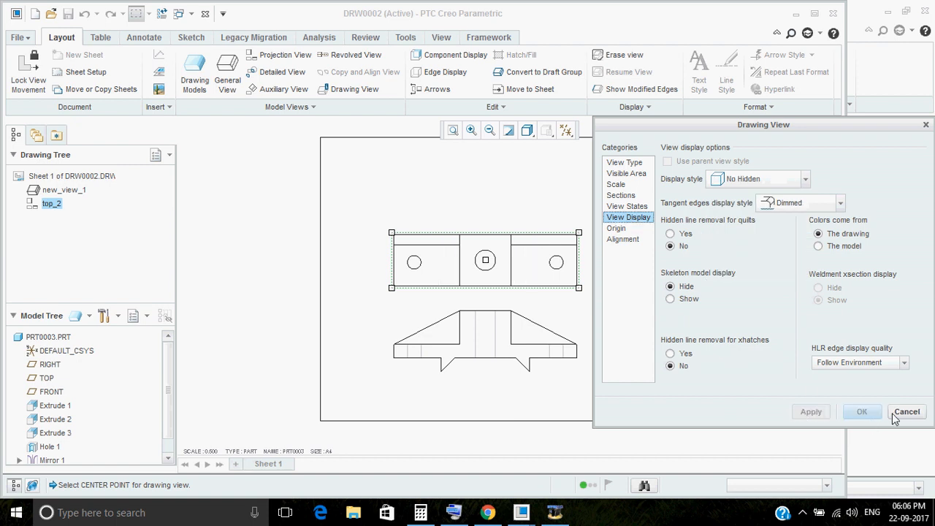
{"action": "left_click", "coordinate": [894, 414]}
- Choose the 270 overall length and the Ø20 and Ø30 hole diameters as the model dimensions to show on the top view
{"action": "middle_click_drag", "start_coordinate": [651, 315], "coordinate": [630, 284]}
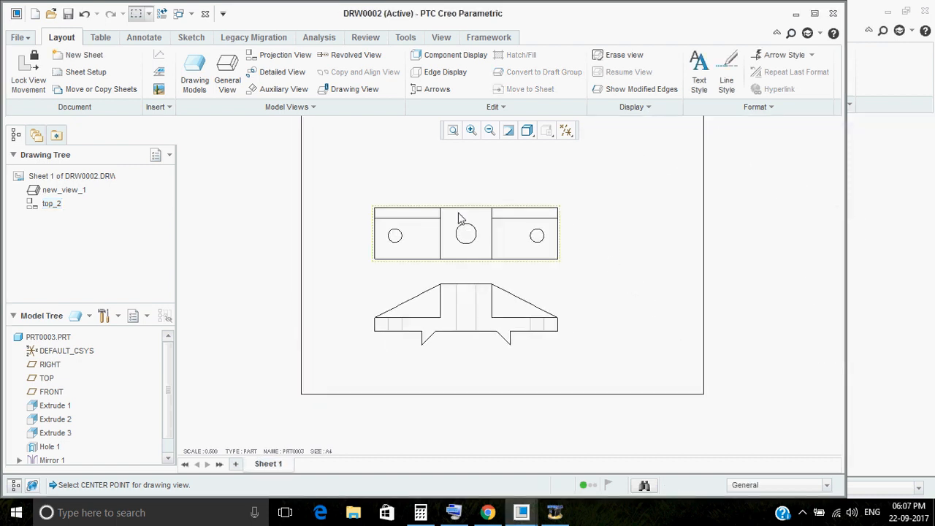
{"action": "middle_click_drag", "start_coordinate": [524, 268], "coordinate": [517, 266]}
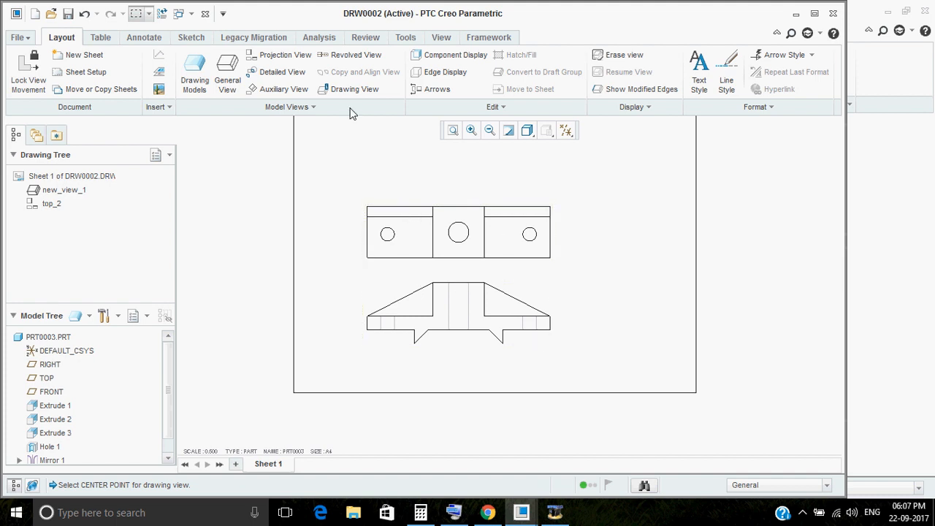
{"action": "left_click", "coordinate": [150, 39]}
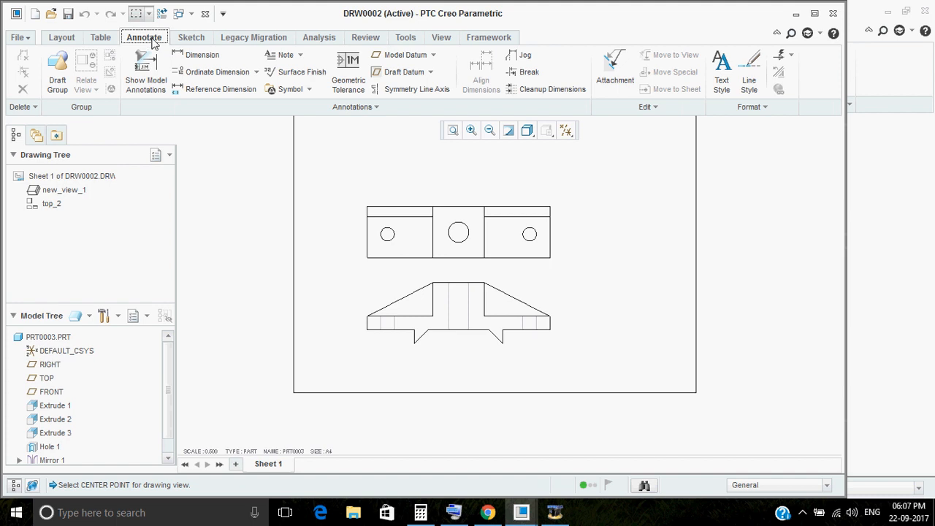
{"action": "left_click", "coordinate": [197, 58]}
{"action": "left_click", "coordinate": [148, 79]}
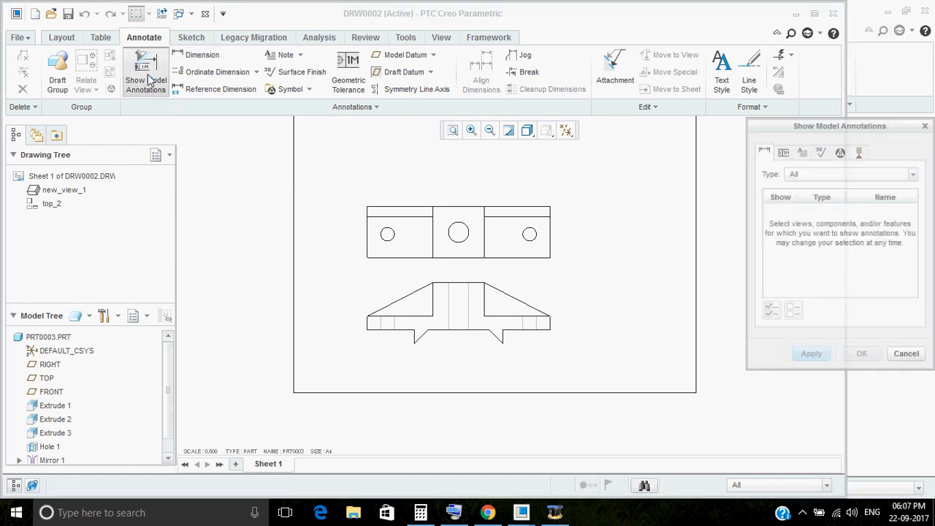
{"action": "left_click", "coordinate": [521, 294]}
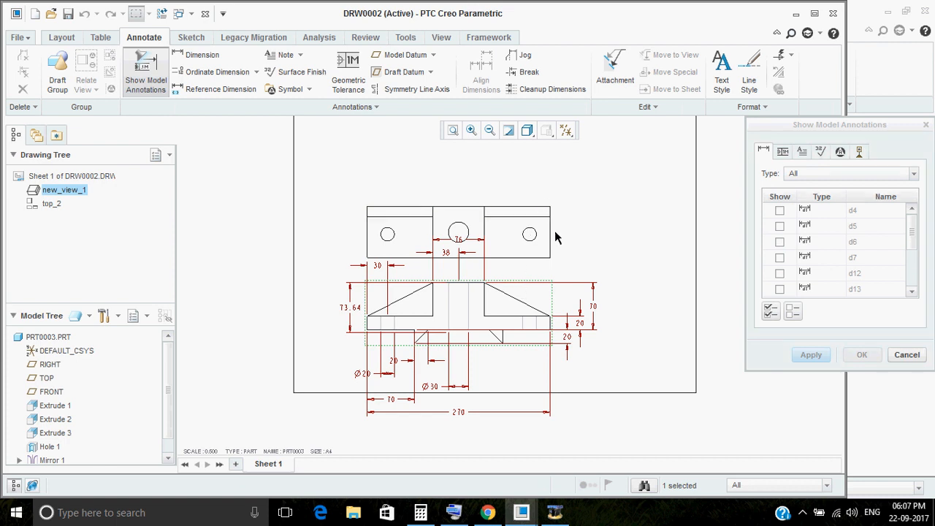
{"action": "scroll", "coordinate": [555, 232], "scroll_direction": "up", "scroll_amount": 3}
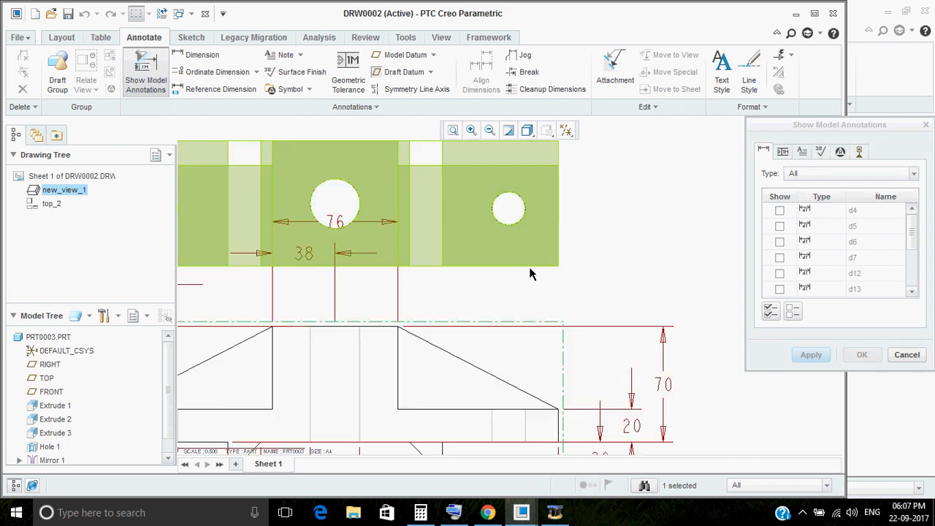
{"action": "scroll", "coordinate": [531, 273], "scroll_direction": "down", "scroll_amount": 4}
{"action": "left_click", "coordinate": [476, 229]}
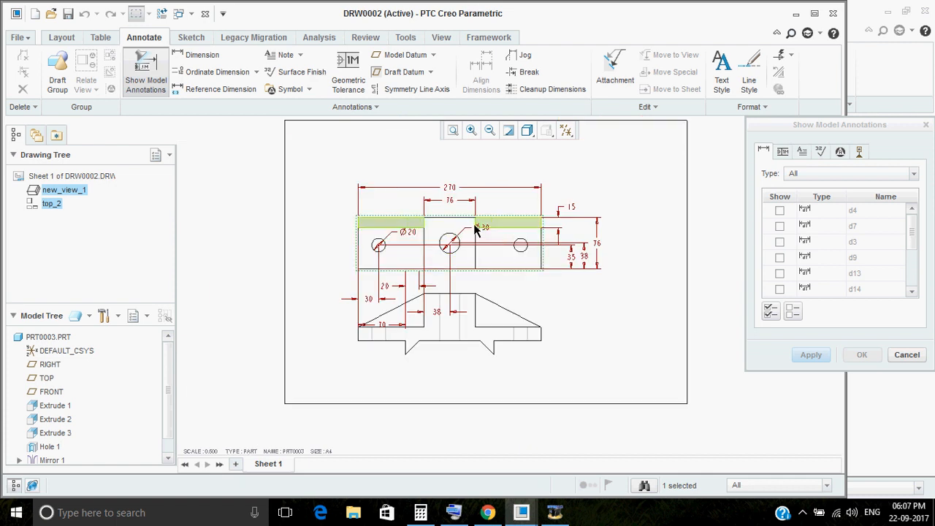
{"action": "left_click", "coordinate": [483, 229]}
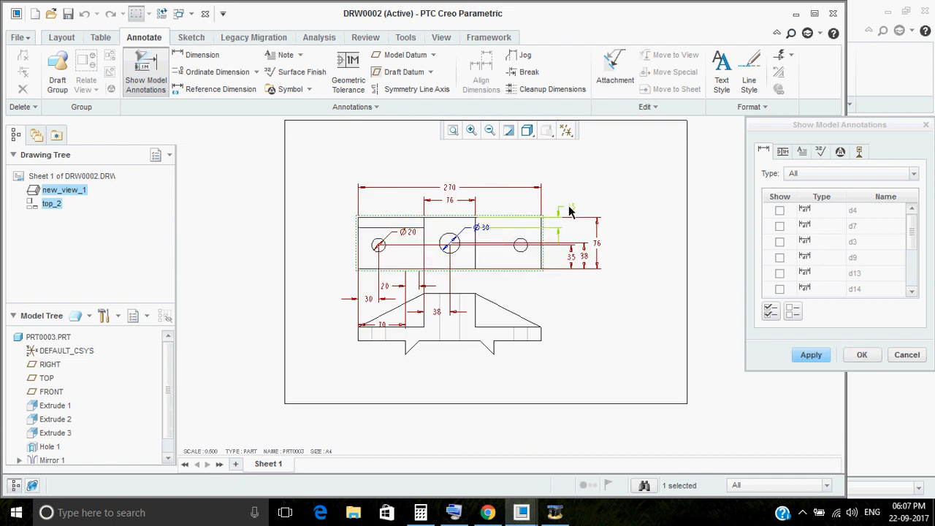
{"action": "left_click", "coordinate": [406, 233]}
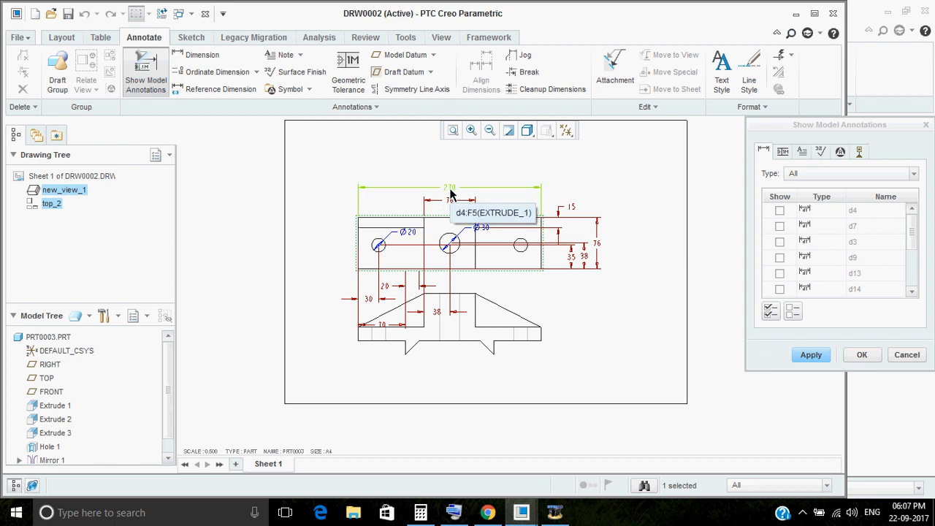
{"action": "left_click", "coordinate": [451, 193]}
{"action": "scroll", "coordinate": [564, 270], "scroll_direction": "up", "scroll_amount": 2}
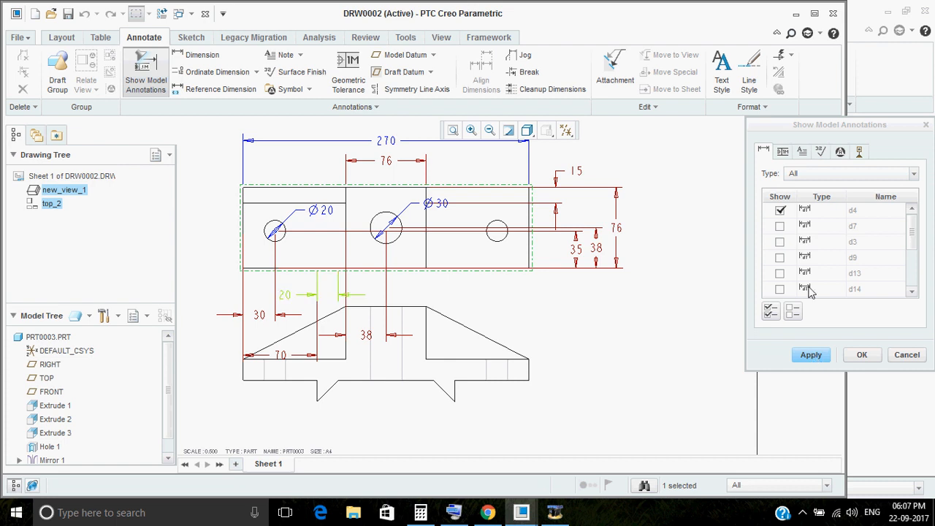
- Add the axes of all three holes to the top view and apply the chosen model annotations
{"action": "left_click", "coordinate": [859, 151]}
{"action": "left_click", "coordinate": [497, 232]}
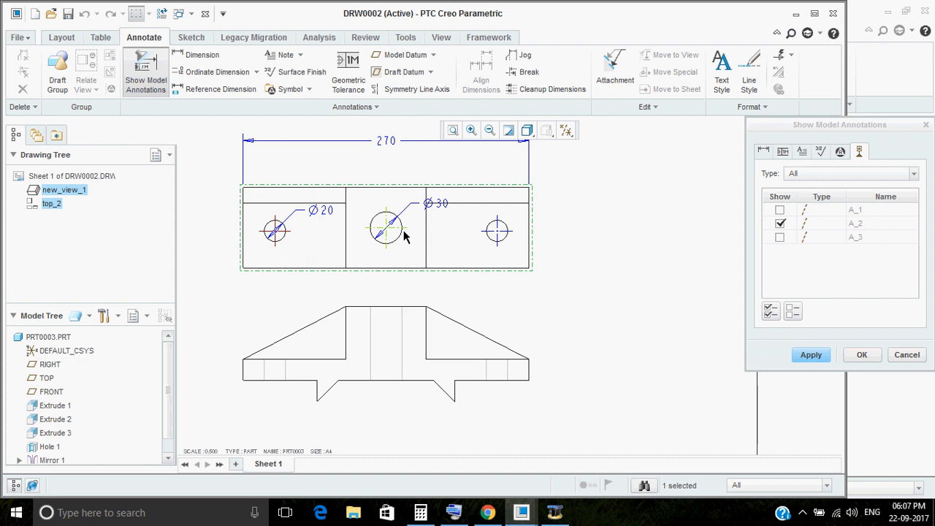
{"action": "left_click", "coordinate": [274, 231]}
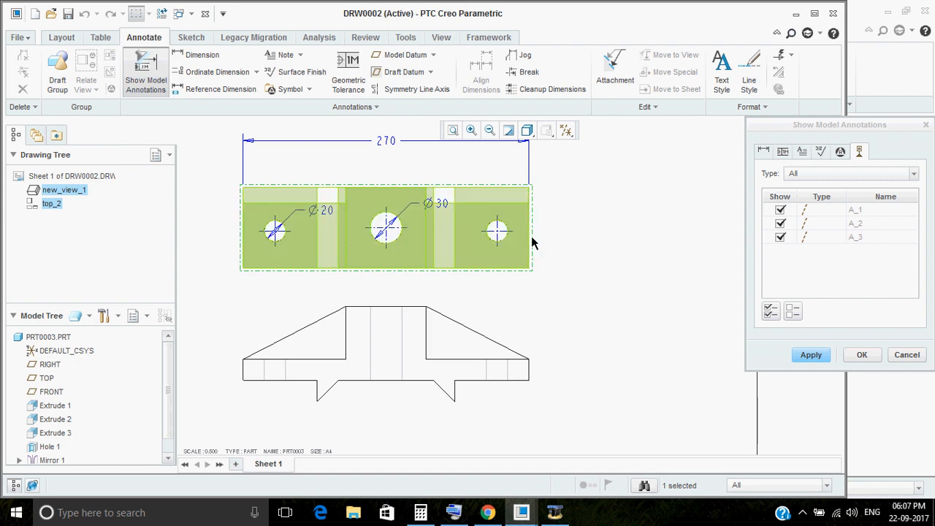
{"action": "scroll", "coordinate": [533, 241], "scroll_direction": "down", "scroll_amount": 2}
{"action": "left_click", "coordinate": [811, 355]}
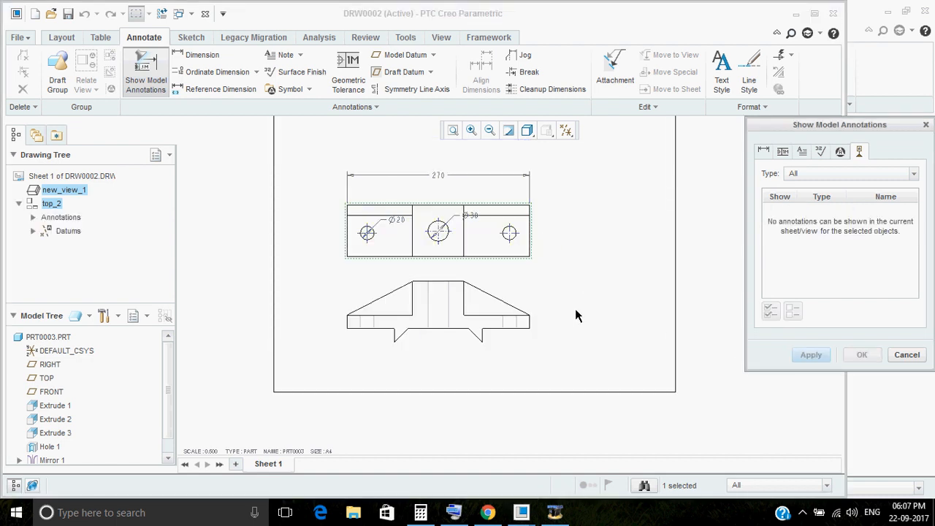
{"action": "left_click", "coordinate": [907, 354]}
- Move the top view up towards the sheet's upper border, leaving more space above the front view
{"action": "scroll", "coordinate": [488, 227], "scroll_direction": "up", "scroll_amount": 3}
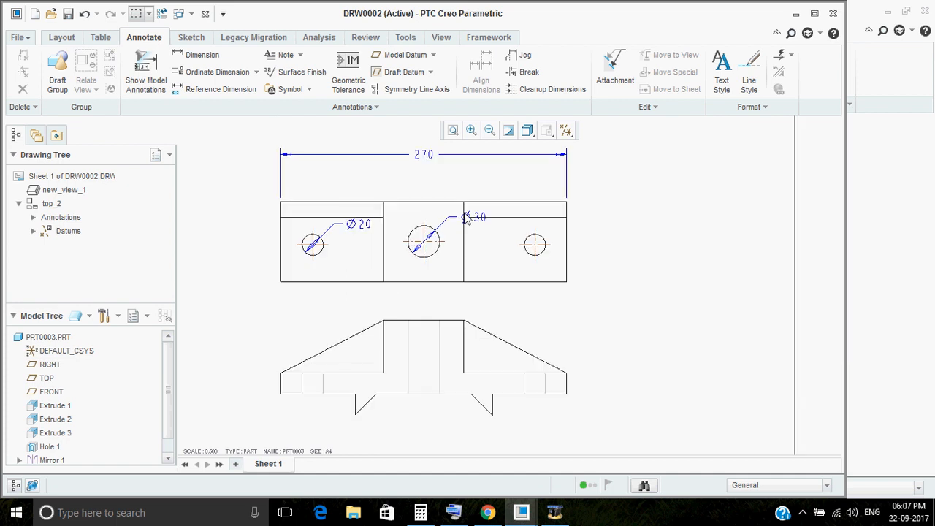
{"action": "scroll", "coordinate": [536, 250], "scroll_direction": "down", "scroll_amount": 2}
{"action": "left_click", "coordinate": [551, 263]}
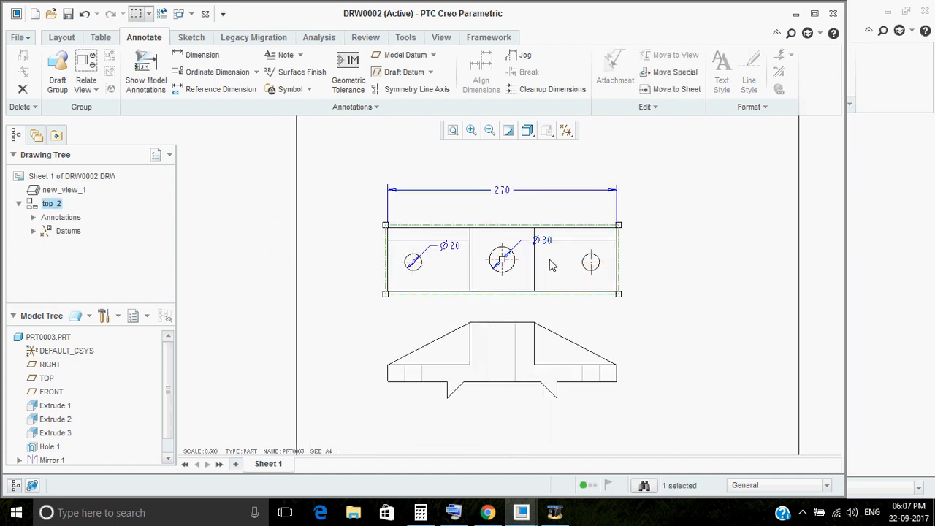
{"action": "left_click_drag", "start_coordinate": [509, 256], "coordinate": [508, 189]}
{"action": "scroll", "coordinate": [606, 261], "scroll_direction": "down", "scroll_amount": 1}
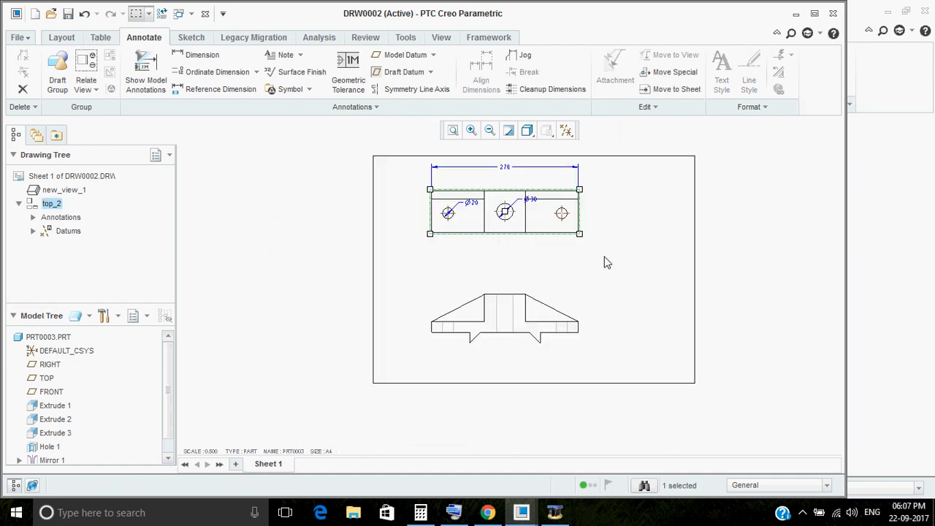
- Move the Ø30 and Ø20 hole dimensions to just below the top view's outline
{"action": "scroll", "coordinate": [527, 212], "scroll_direction": "up", "scroll_amount": 3}
{"action": "left_click_drag", "start_coordinate": [508, 271], "coordinate": [504, 333]}
{"action": "scroll", "coordinate": [537, 286], "scroll_direction": "up", "scroll_amount": 2}
{"action": "left_click", "coordinate": [432, 248]}
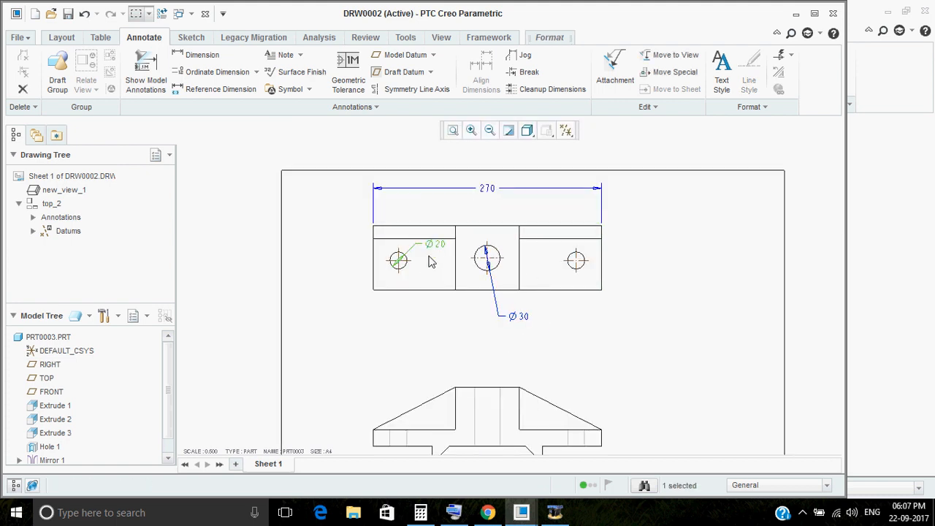
{"action": "left_click_drag", "start_coordinate": [431, 243], "coordinate": [427, 321]}
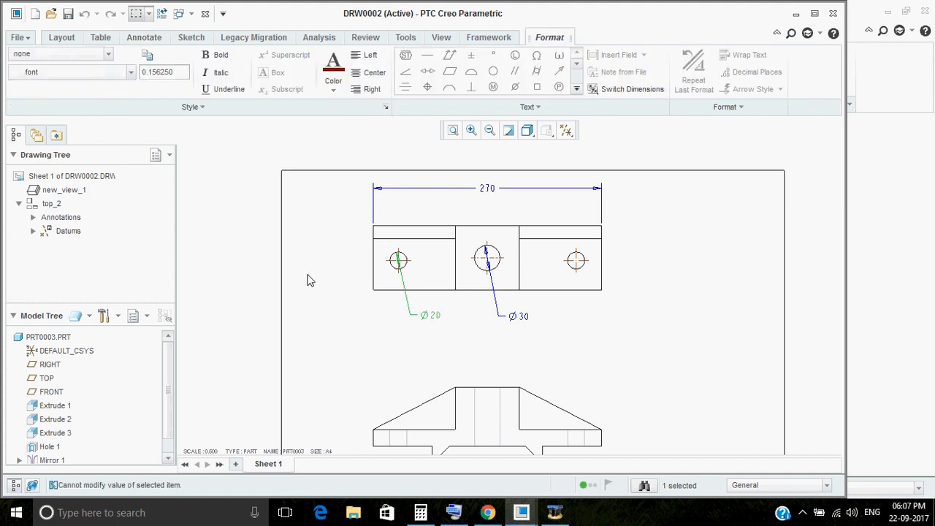
{"action": "left_click", "coordinate": [307, 280]}
- Add the text 2x in front of the Ø20 hole dimension through its display properties
{"action": "right_click", "coordinate": [424, 319]}
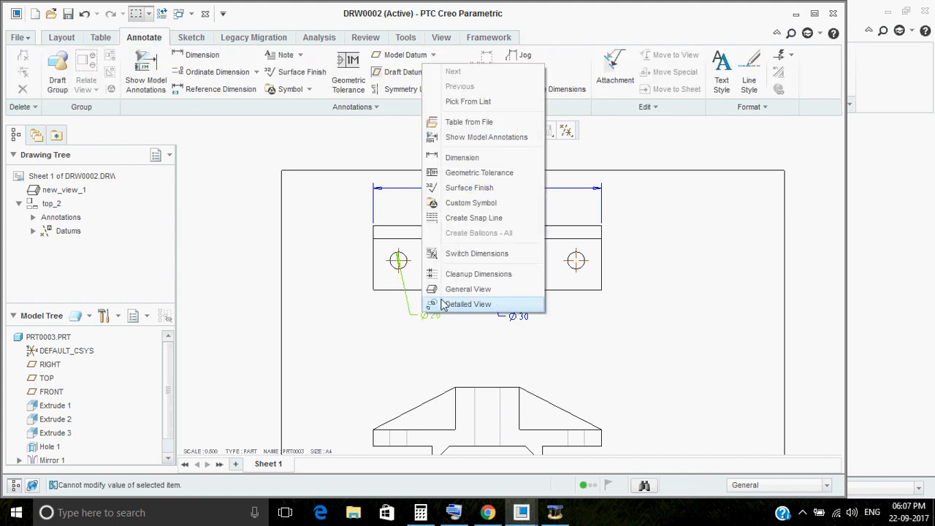
{"action": "left_click", "coordinate": [473, 366]}
{"action": "left_click", "coordinate": [429, 317]}
{"action": "right_click", "coordinate": [432, 317]}
{"action": "left_click", "coordinate": [454, 308]}
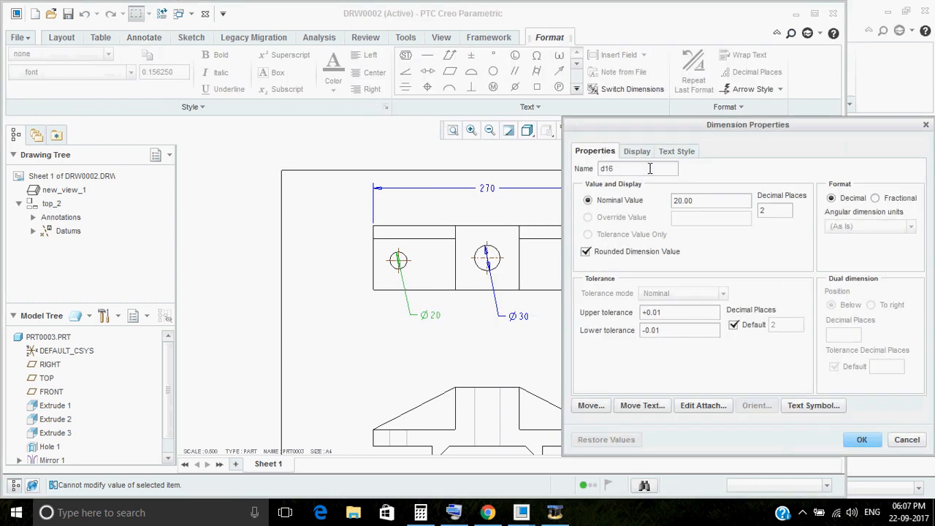
{"action": "left_click", "coordinate": [640, 151]}
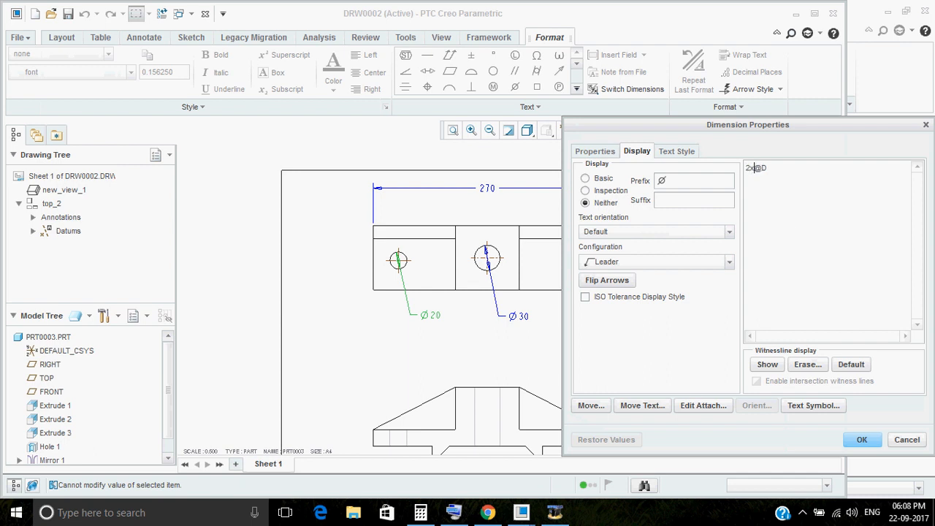
{"action": "left_click", "coordinate": [861, 440]}
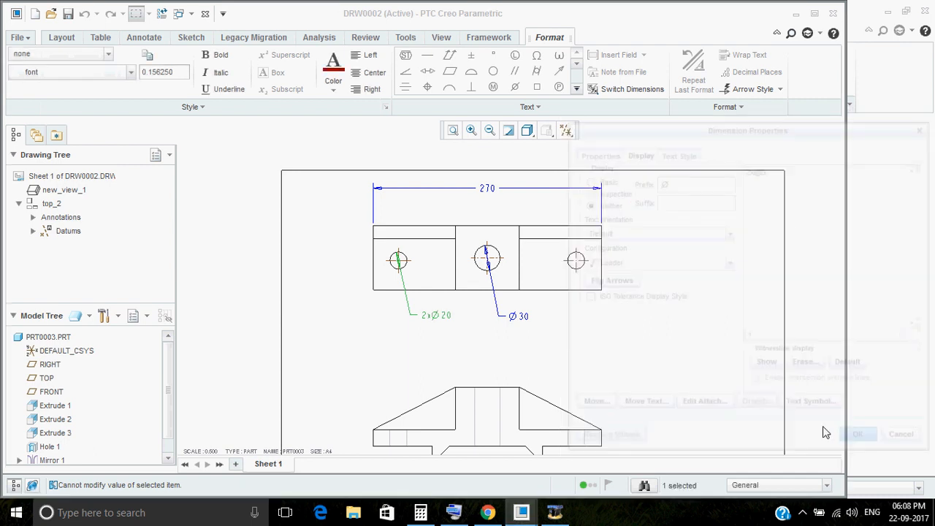
{"action": "left_click", "coordinate": [437, 332]}
- Flip the 2xØ20 dimension's arrow so it meets the small hole from outside, and adjust its text position below the top view
{"action": "scroll", "coordinate": [437, 332], "scroll_direction": "up", "scroll_amount": 2}
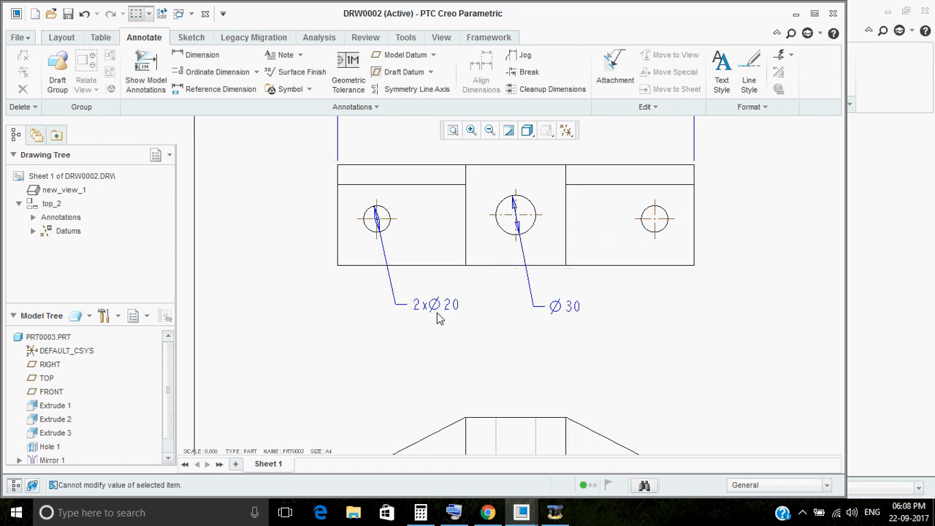
{"action": "left_click", "coordinate": [435, 305]}
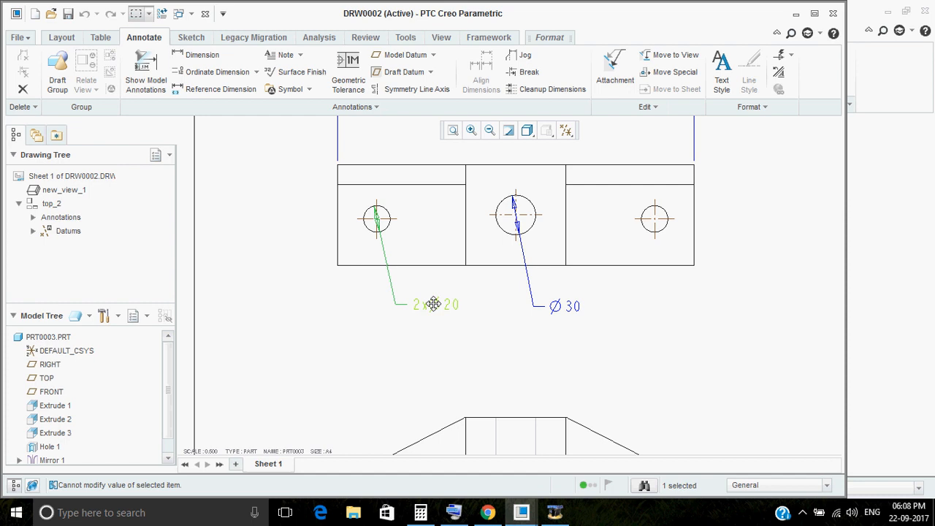
{"action": "mouse_move", "coordinate": [434, 305]}
{"action": "left_mouse_down"}
{"action": "mouse_move", "coordinate": [428, 275]}
{"action": "mouse_move", "coordinate": [439, 302]}
{"action": "mouse_move", "coordinate": [450, 304]}
{"action": "mouse_move", "coordinate": [439, 303]}
{"action": "left_mouse_up"}
{"action": "double_click", "coordinate": [438, 302]}
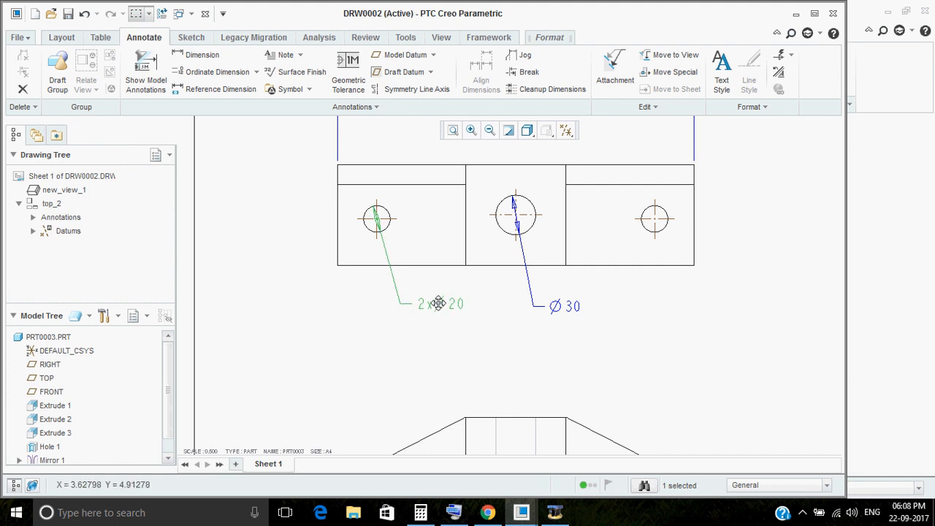
{"action": "mouse_move", "coordinate": [438, 303]}
{"action": "left_mouse_down"}
{"action": "mouse_move", "coordinate": [455, 300]}
{"action": "mouse_move", "coordinate": [424, 307]}
{"action": "mouse_move", "coordinate": [434, 307]}
{"action": "left_mouse_up"}
{"action": "left_click", "coordinate": [541, 313]}
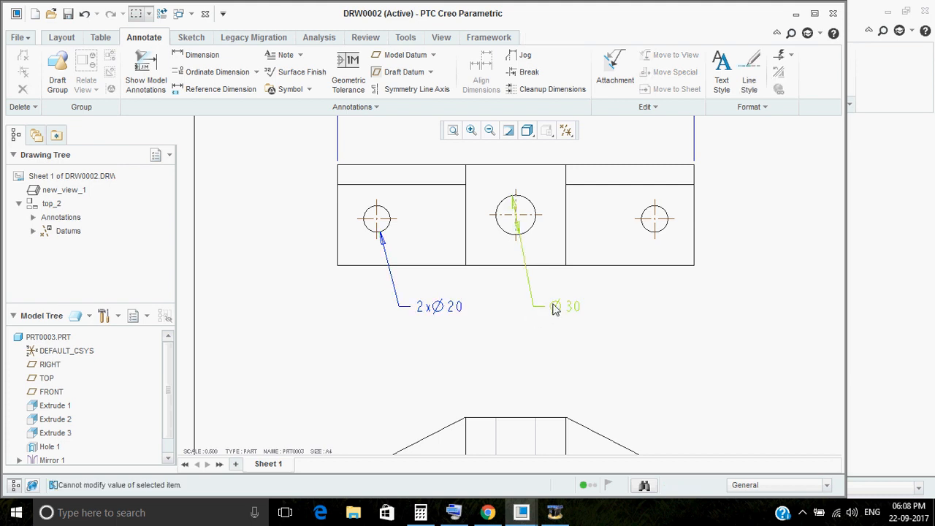
- Flip the Ø30 dimension's arrow so it meets the central hole from outside, and shift its text slightly away
{"action": "left_click", "coordinate": [555, 308]}
{"action": "left_click_drag", "start_coordinate": [555, 306], "coordinate": [566, 303]}
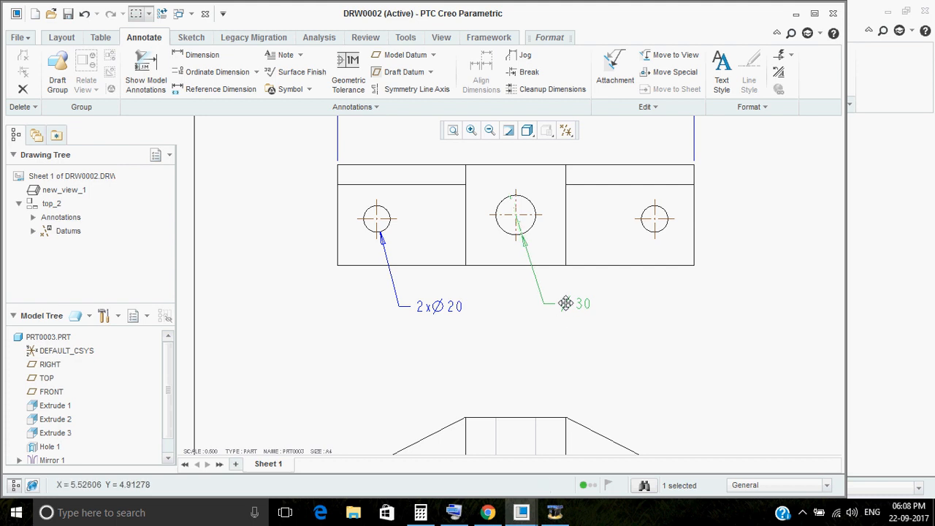
{"action": "left_click", "coordinate": [563, 333]}
- Show the axes of all three holes on the front view as model annotations and apply them
{"action": "scroll", "coordinate": [458, 319], "scroll_direction": "up", "scroll_amount": 1}
{"action": "middle_click_drag", "start_coordinate": [458, 317], "coordinate": [443, 309]}
{"action": "scroll", "coordinate": [474, 307], "scroll_direction": "up", "scroll_amount": 1}
{"action": "mouse_move", "coordinate": [484, 270]}
{"action": "middle_mouse_down"}
{"action": "mouse_move", "coordinate": [511, 298]}
{"action": "mouse_move", "coordinate": [511, 289]}
{"action": "middle_mouse_up"}
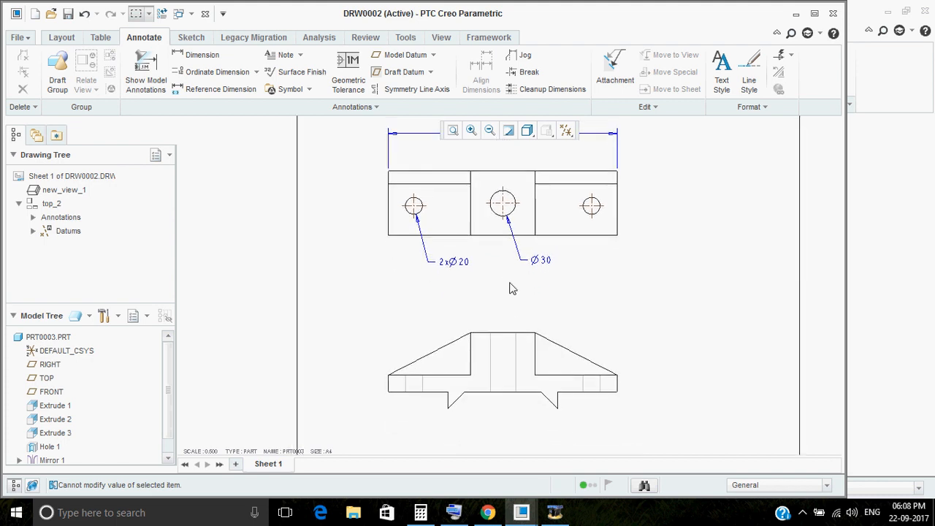
{"action": "scroll", "coordinate": [496, 265], "scroll_direction": "up", "scroll_amount": 2}
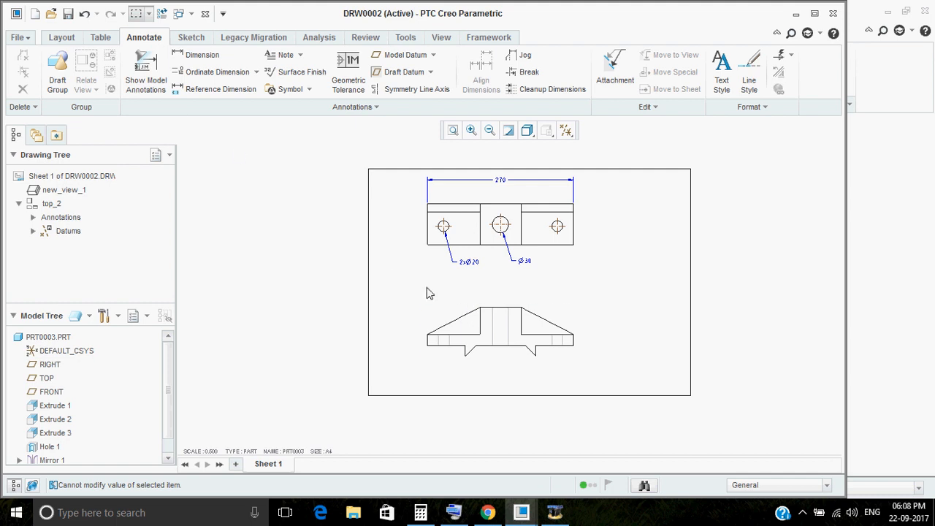
{"action": "left_click", "coordinate": [145, 88]}
{"action": "left_click", "coordinate": [458, 314]}
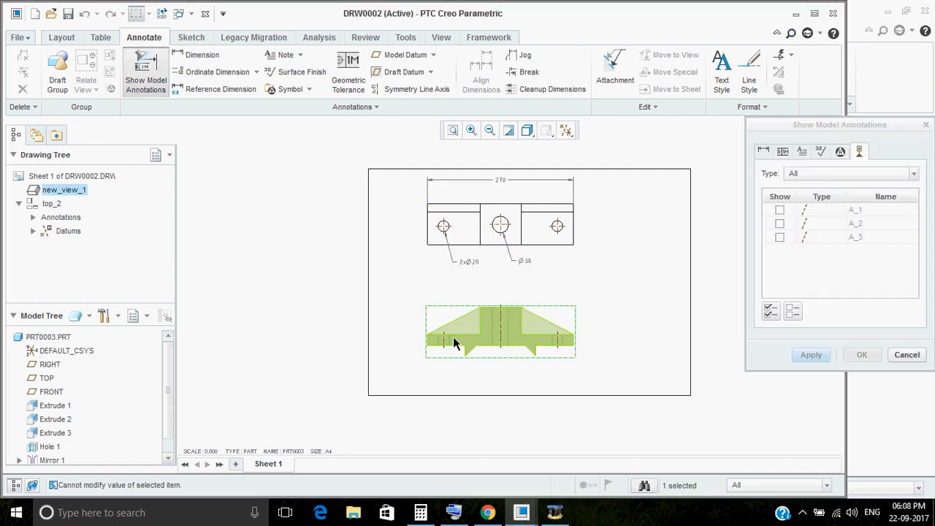
{"action": "scroll", "coordinate": [436, 347], "scroll_direction": "down", "scroll_amount": 4}
{"action": "left_click", "coordinate": [436, 342]}
{"action": "left_click", "coordinate": [573, 321]}
{"action": "scroll", "coordinate": [446, 318], "scroll_direction": "up", "scroll_amount": 2}
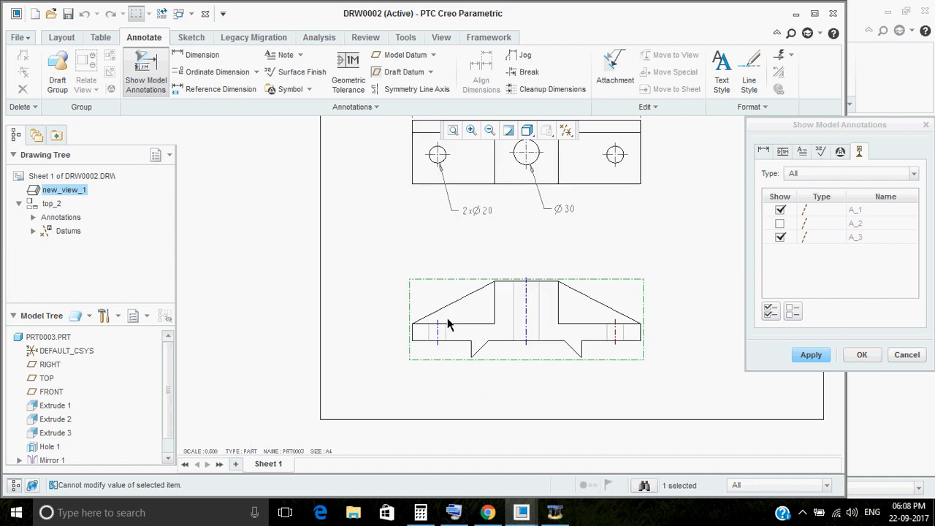
{"action": "left_click", "coordinate": [809, 355]}
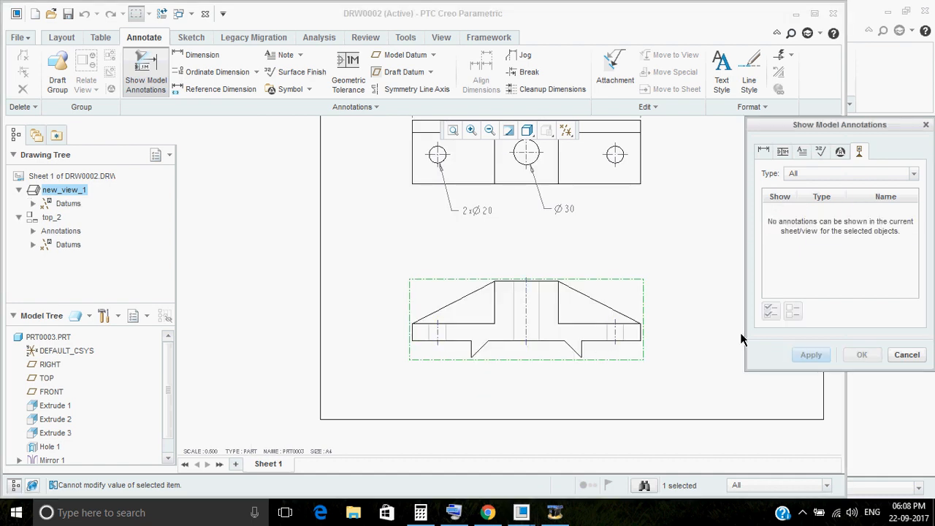
{"action": "left_click", "coordinate": [907, 355]}
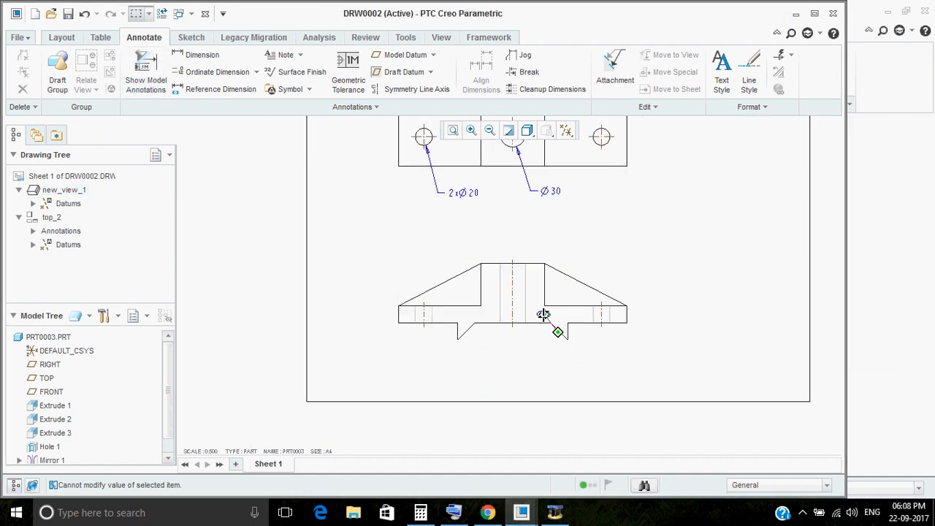
- Examine the hole axes on the front view and the layout of both views on the sheet
{"action": "middle_click_drag", "start_coordinate": [547, 265], "coordinate": [546, 286]}
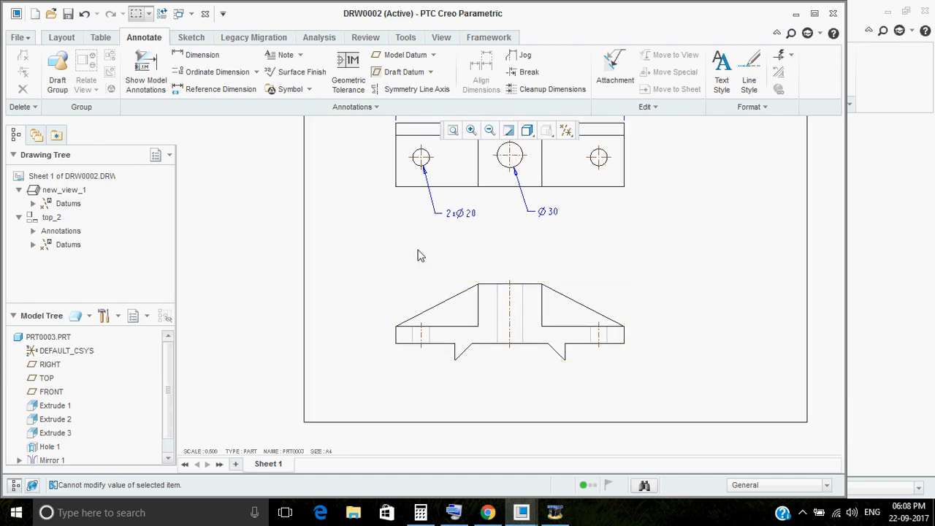
{"action": "middle_click_drag", "start_coordinate": [536, 288], "coordinate": [524, 266]}
{"action": "left_click", "coordinate": [584, 268]}
{"action": "left_click", "coordinate": [680, 281]}
{"action": "left_click", "coordinate": [594, 276]}
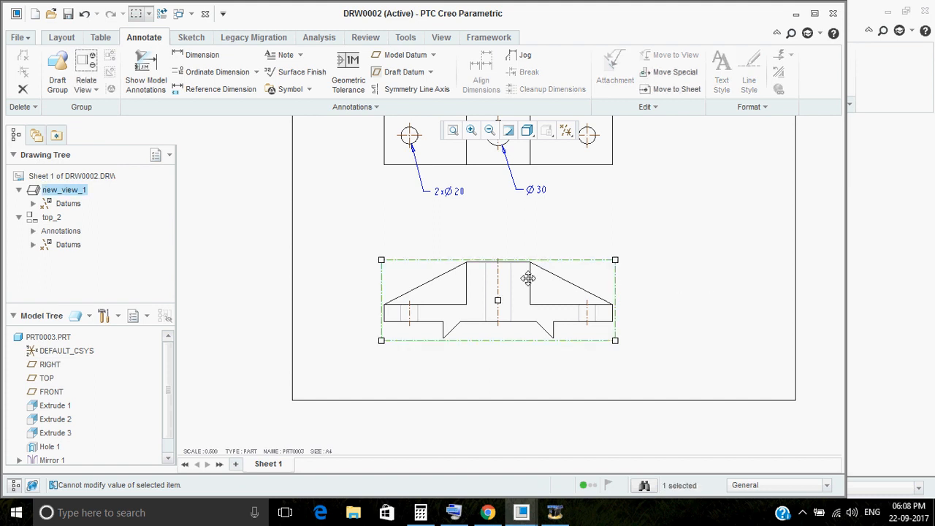
{"action": "left_click", "coordinate": [699, 257]}
{"action": "scroll", "coordinate": [511, 289], "scroll_direction": "up", "scroll_amount": 2}
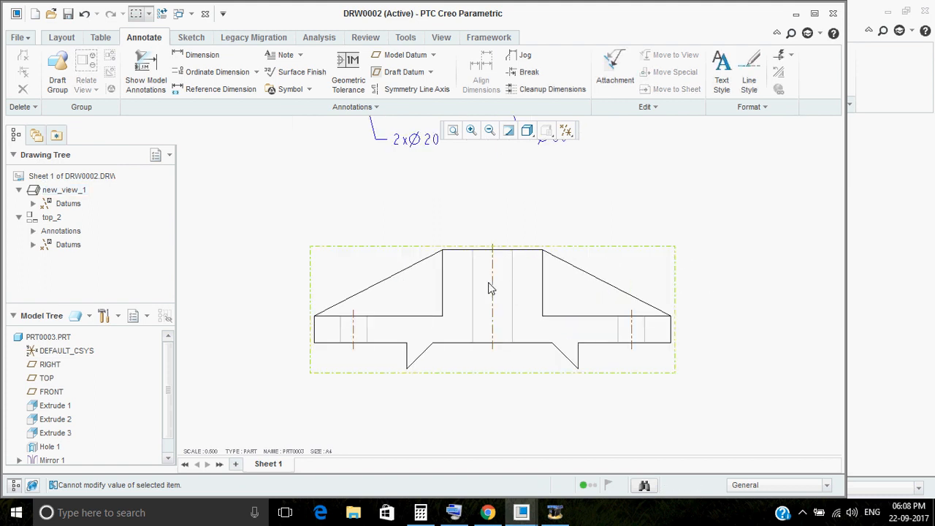
{"action": "scroll", "coordinate": [490, 288], "scroll_direction": "down", "scroll_amount": 2}
{"action": "scroll", "coordinate": [484, 293], "scroll_direction": "down", "scroll_amount": 2}
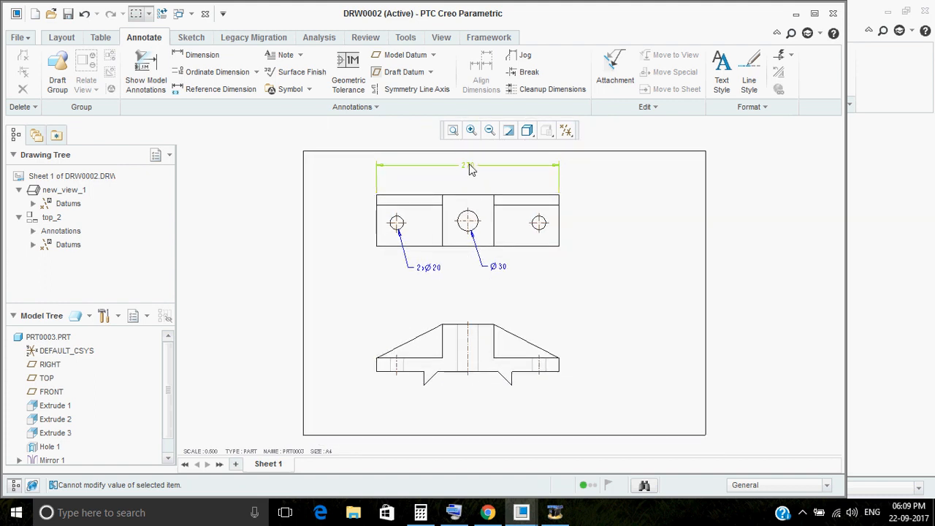
- Move the overall length dimension closer to the upper edge of the top view
{"action": "left_click", "coordinate": [469, 167]}
{"action": "scroll", "coordinate": [467, 168], "scroll_direction": "up", "scroll_amount": 4}
{"action": "left_click_drag", "start_coordinate": [464, 178], "coordinate": [463, 210]}
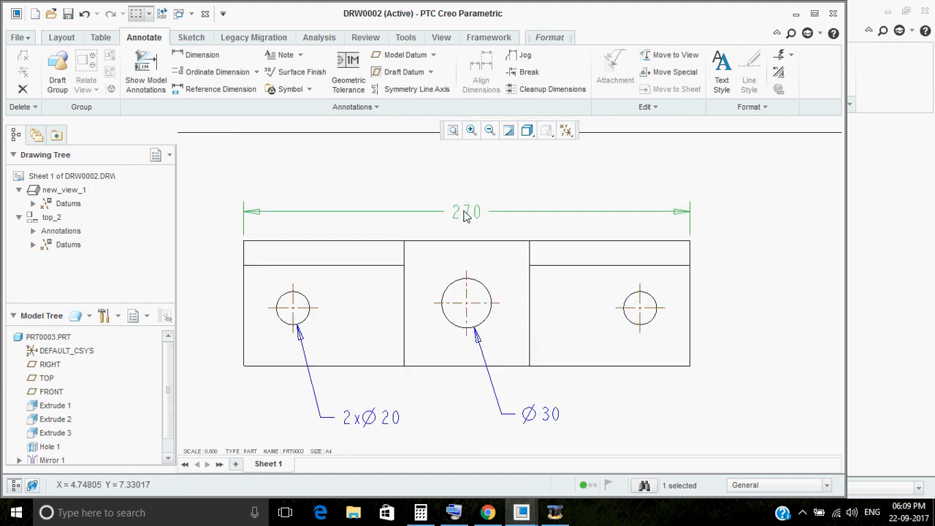
{"action": "scroll", "coordinate": [464, 211], "scroll_direction": "down", "scroll_amount": 3}
{"action": "left_click", "coordinate": [469, 201]}
{"action": "scroll", "coordinate": [469, 200], "scroll_direction": "down", "scroll_amount": 2}
{"action": "middle_click_drag", "start_coordinate": [484, 222], "coordinate": [473, 206]}
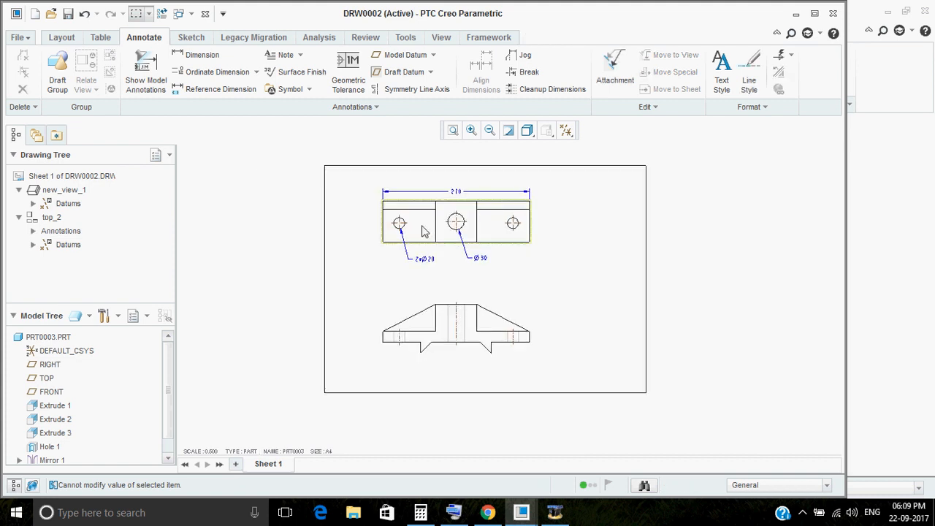
{"action": "middle_click_drag", "start_coordinate": [373, 255], "coordinate": [383, 261]}
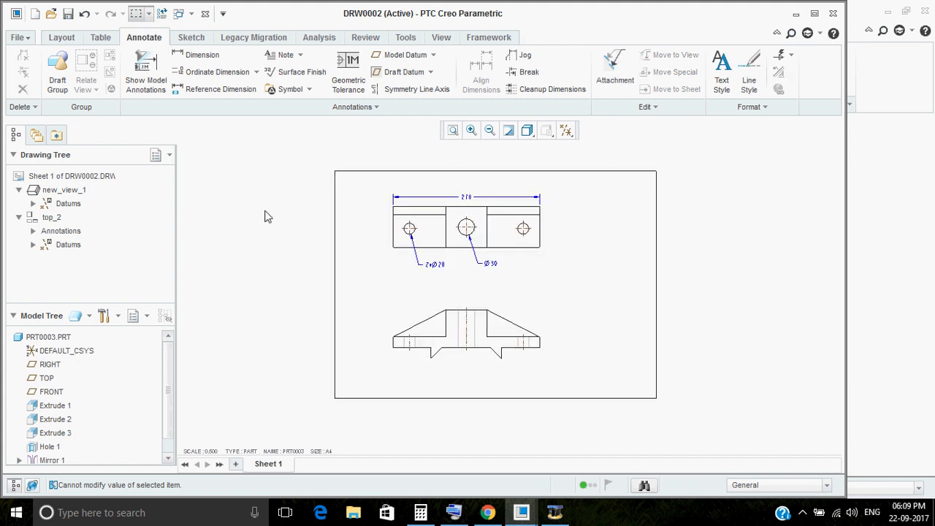
{"action": "scroll", "coordinate": [449, 328], "scroll_direction": "up", "scroll_amount": 2}
{"action": "middle_click_drag", "start_coordinate": [461, 340], "coordinate": [455, 363]}
{"action": "scroll", "coordinate": [462, 352], "scroll_direction": "down", "scroll_amount": 2}
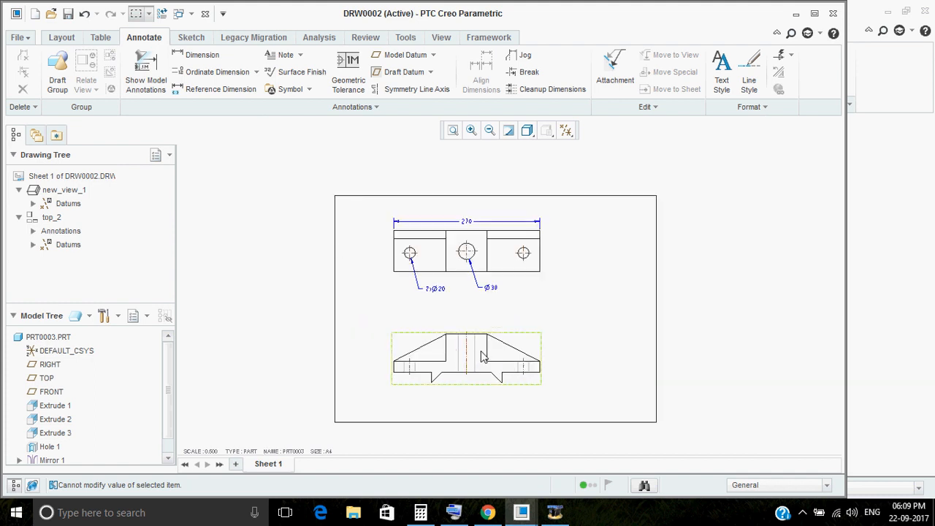
{"action": "scroll", "coordinate": [471, 370], "scroll_direction": "up", "scroll_amount": 2}
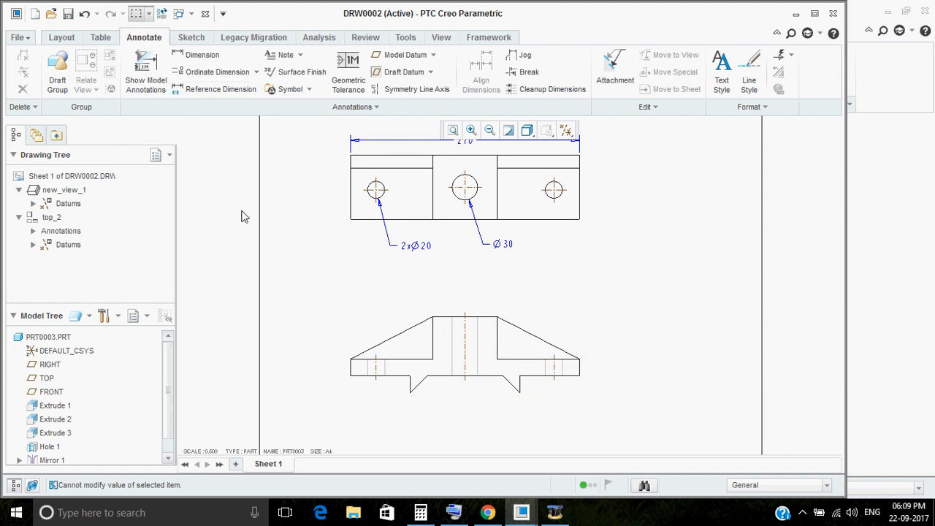
{"action": "scroll", "coordinate": [471, 354], "scroll_direction": "down", "scroll_amount": 1}
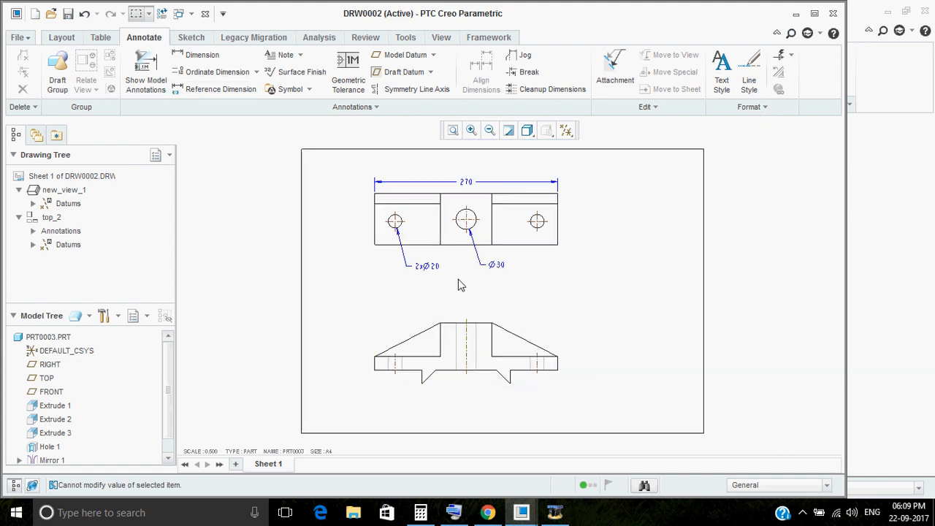
- Dimension the gap between the top view's two upper horizontal edges, placing it left of the view with its text centred between the extension lines
{"action": "left_click", "coordinate": [196, 55]}
{"action": "scroll", "coordinate": [398, 247], "scroll_direction": "up", "scroll_amount": 2}
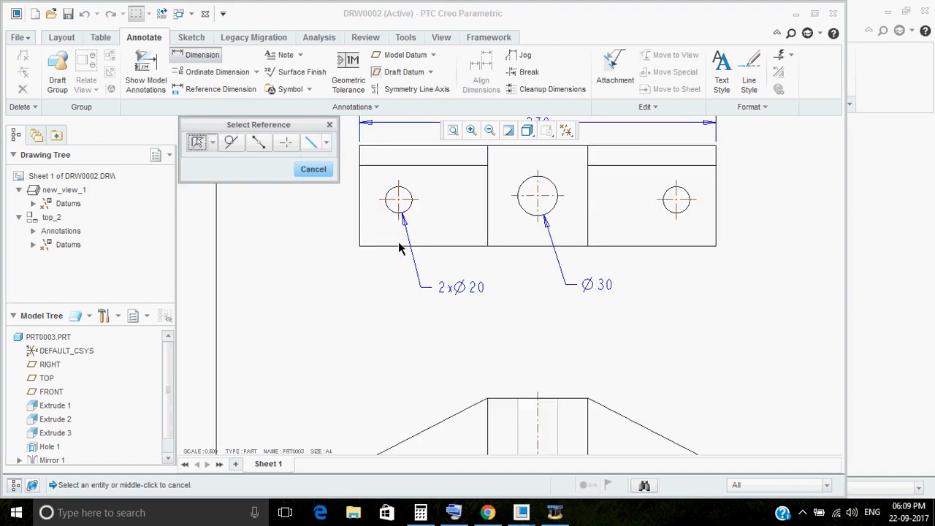
{"action": "scroll", "coordinate": [441, 294], "scroll_direction": "down", "scroll_amount": 2}
{"action": "scroll", "coordinate": [408, 208], "scroll_direction": "up", "scroll_amount": 2}
{"action": "left_click", "coordinate": [426, 228]}
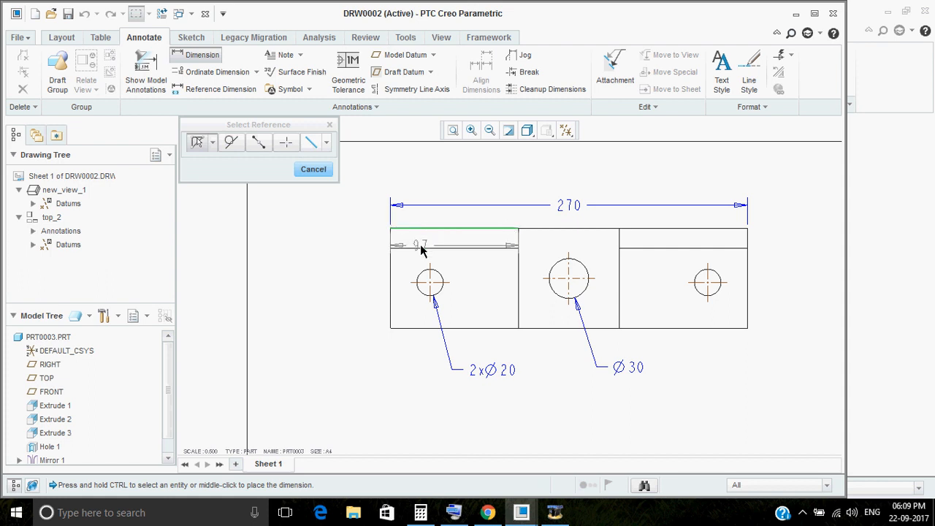
{"action": "left_click", "coordinate": [420, 248], "text": "ctrl"}
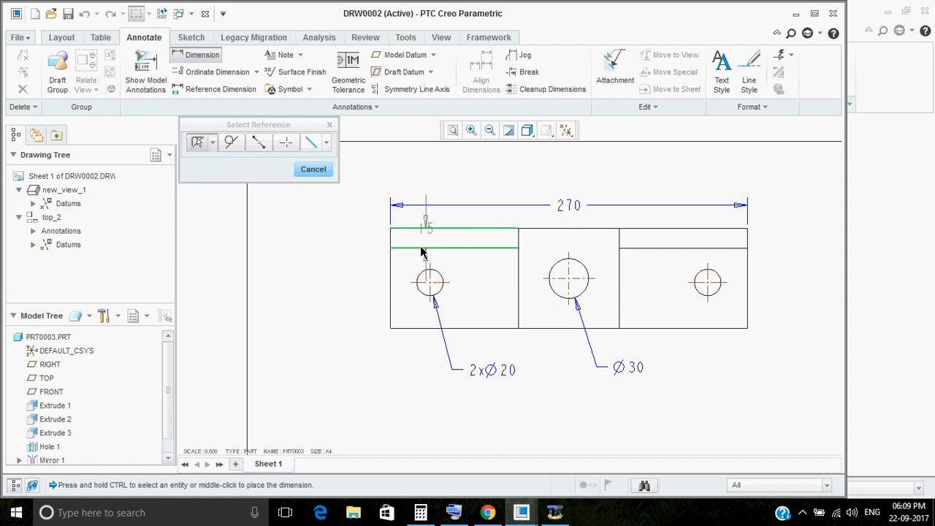
{"action": "middle_click", "coordinate": [352, 249]}
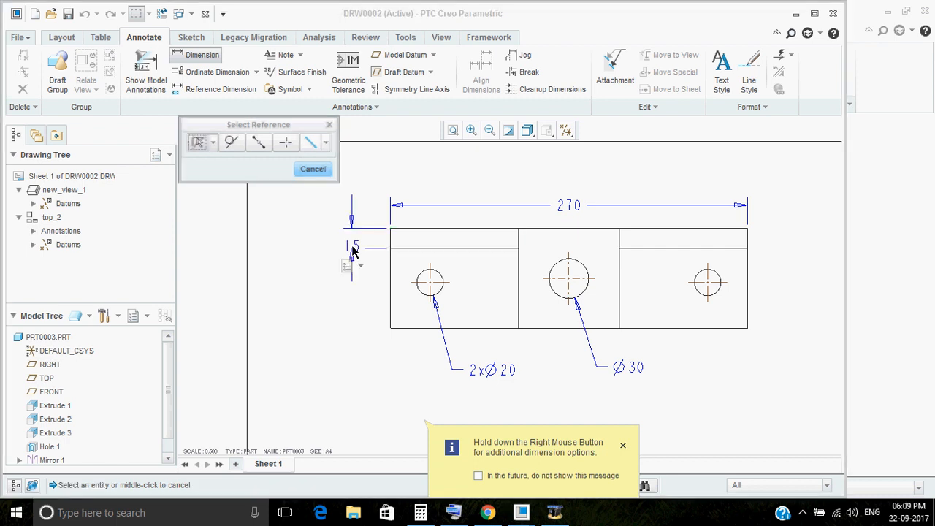
{"action": "left_click", "coordinate": [315, 170]}
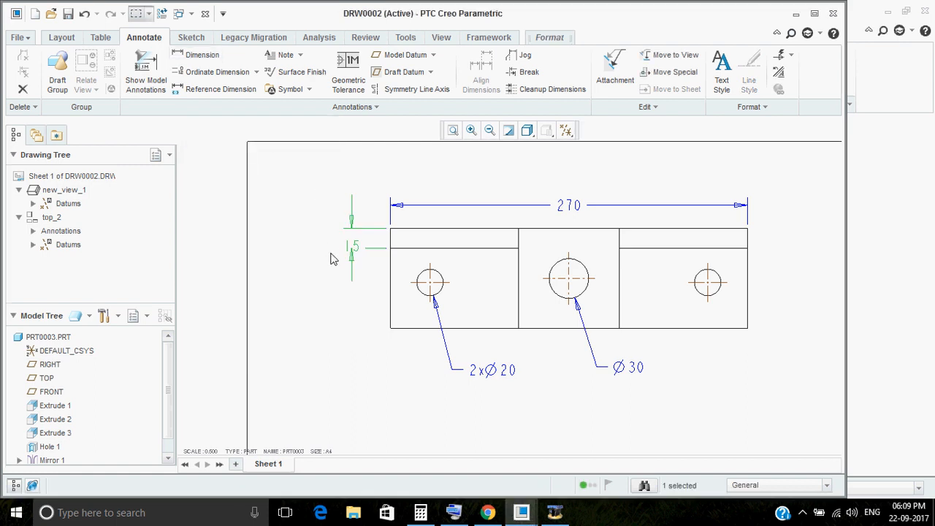
{"action": "left_click_drag", "start_coordinate": [352, 247], "coordinate": [350, 238]}
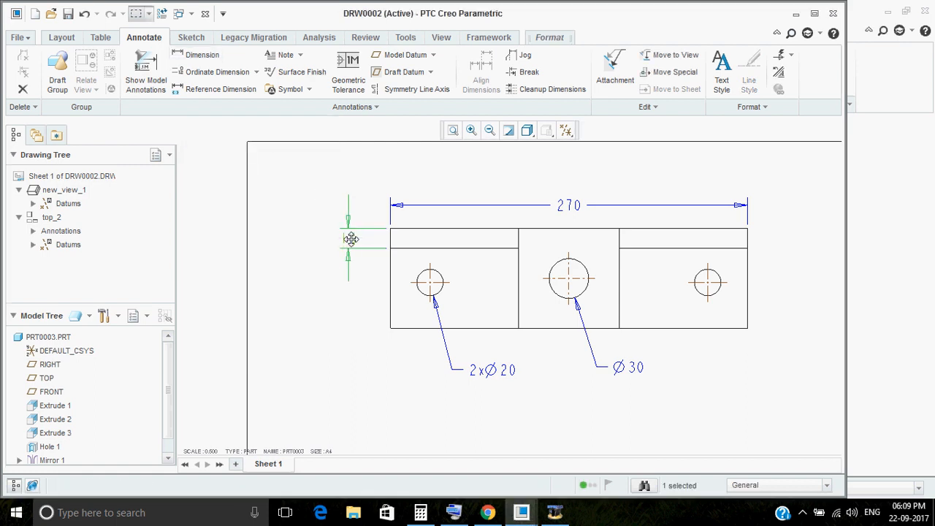
{"action": "left_click", "coordinate": [359, 313]}
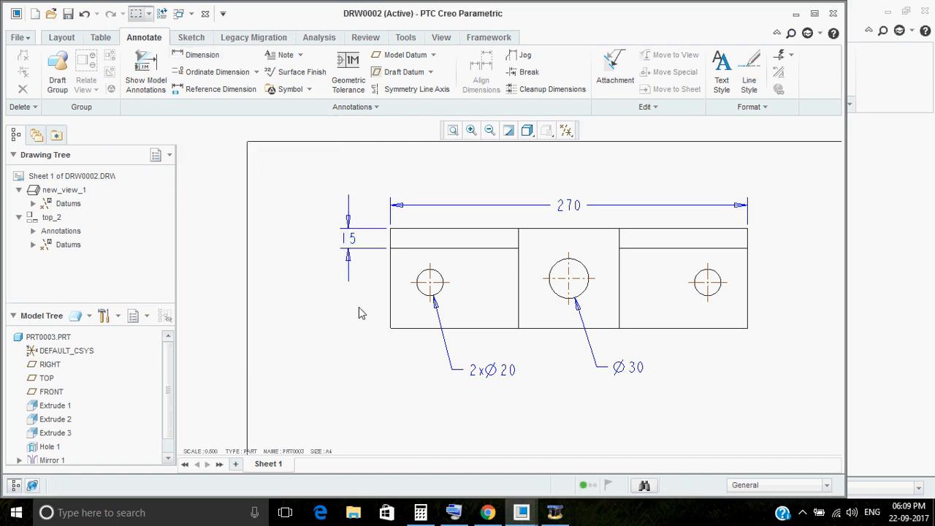
- Dimension from the top view's left edge to the left small hole's axis, placing it below the view with its text outside the extension lines
{"action": "left_click", "coordinate": [199, 54]}
{"action": "scroll", "coordinate": [320, 231], "scroll_direction": "up", "scroll_amount": 2}
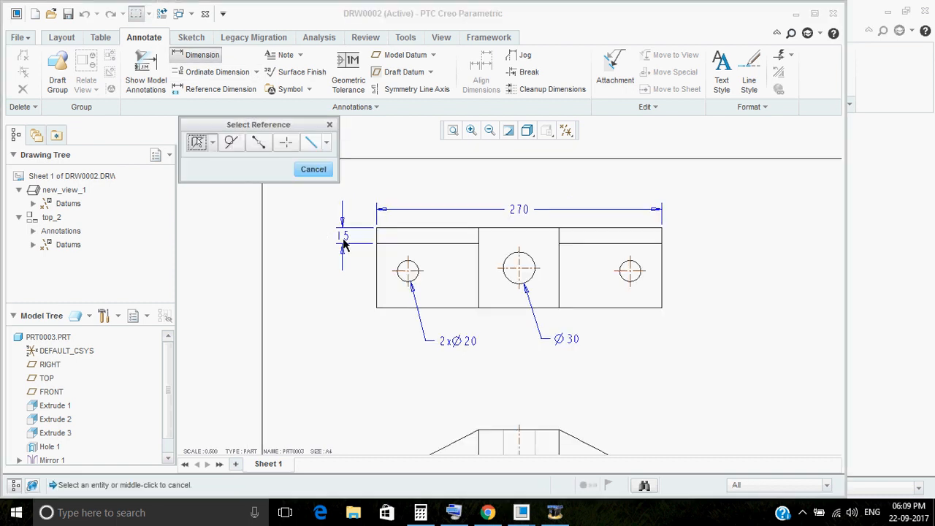
{"action": "left_click", "coordinate": [377, 293]}
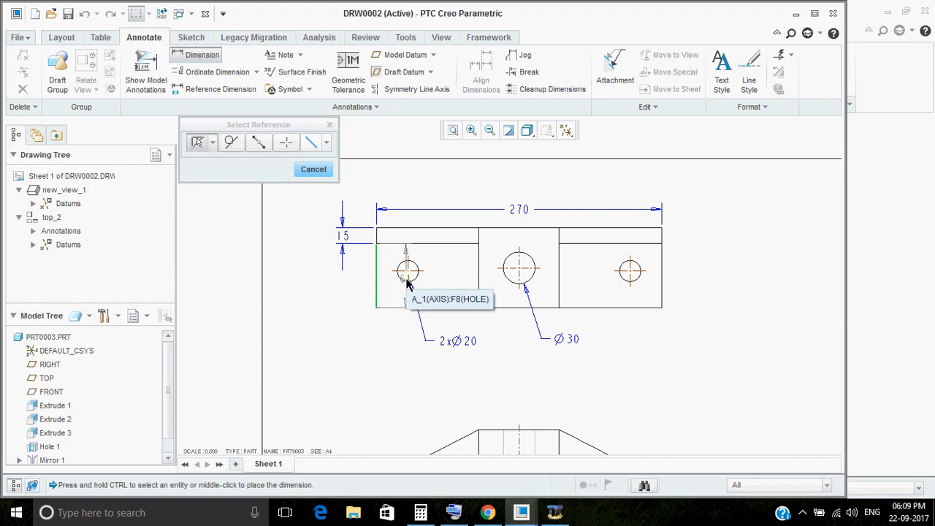
{"action": "left_click", "coordinate": [407, 283], "text": "ctrl"}
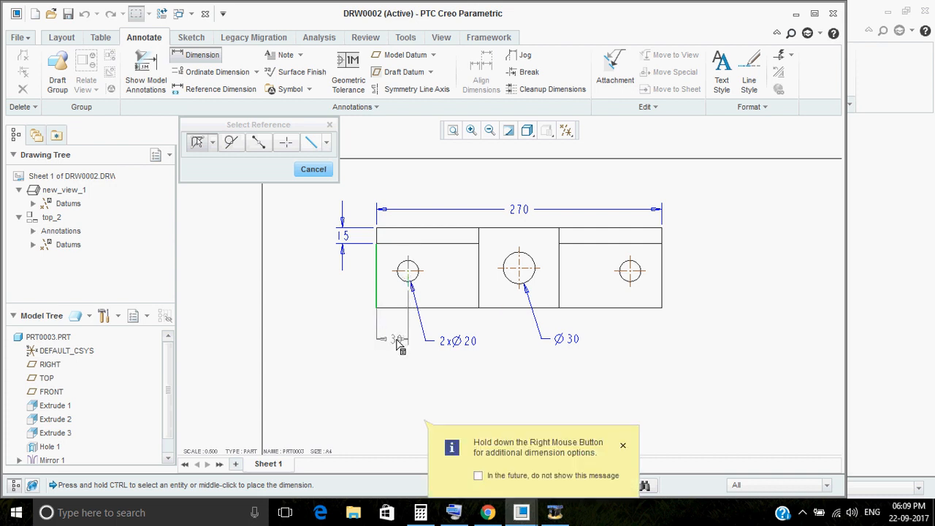
{"action": "middle_click", "coordinate": [394, 343]}
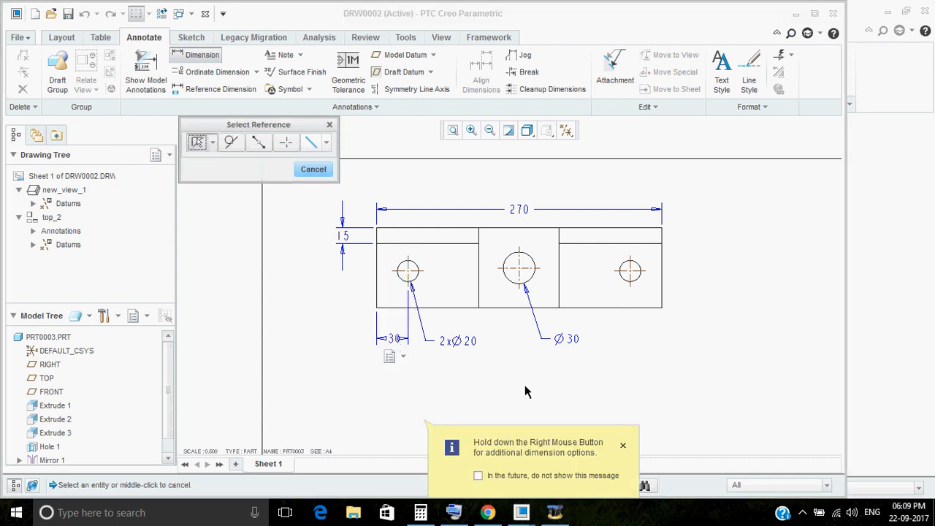
{"action": "left_click", "coordinate": [624, 447]}
{"action": "middle_click", "coordinate": [506, 385]}
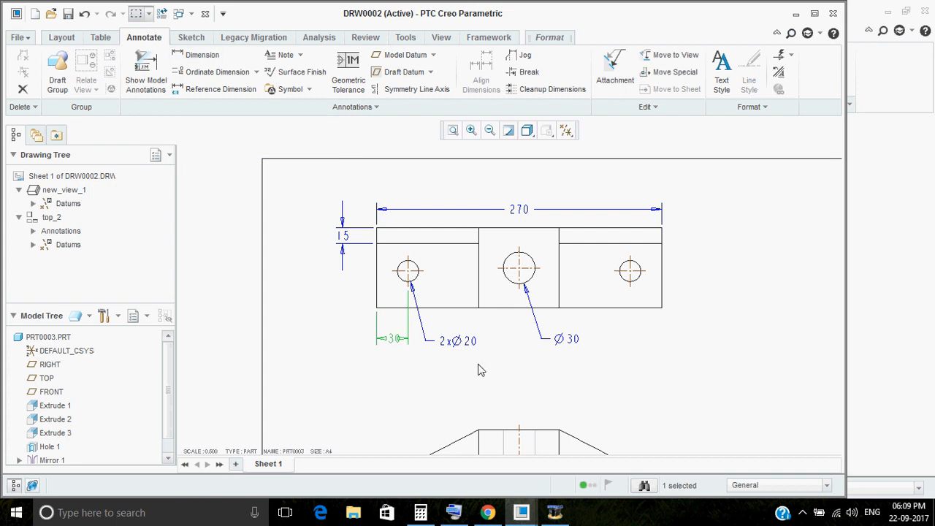
{"action": "scroll", "coordinate": [393, 339], "scroll_direction": "up", "scroll_amount": 3}
{"action": "mouse_move", "coordinate": [394, 336]}
{"action": "left_mouse_down"}
{"action": "mouse_move", "coordinate": [324, 334]}
{"action": "mouse_move", "coordinate": [332, 332]}
{"action": "left_mouse_up"}
{"action": "scroll", "coordinate": [408, 358], "scroll_direction": "down", "scroll_amount": 2}
{"action": "middle_click_drag", "start_coordinate": [428, 375], "coordinate": [447, 373]}
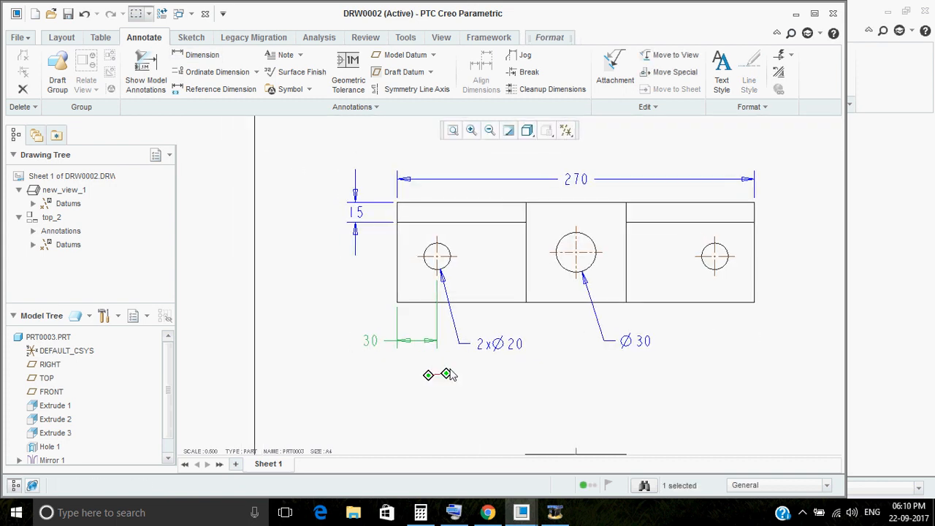
- Dimension the left small hole's axis from the top view's lower edge and align the dimension with the vertical one already left of the view
{"action": "left_click", "coordinate": [207, 58]}
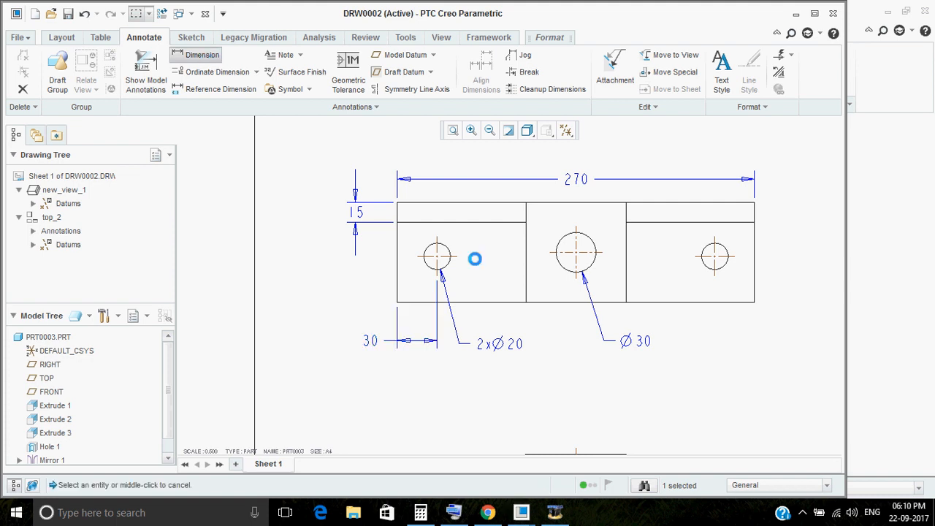
{"action": "left_click", "coordinate": [420, 300]}
{"action": "left_click", "coordinate": [425, 255], "text": "ctrl"}
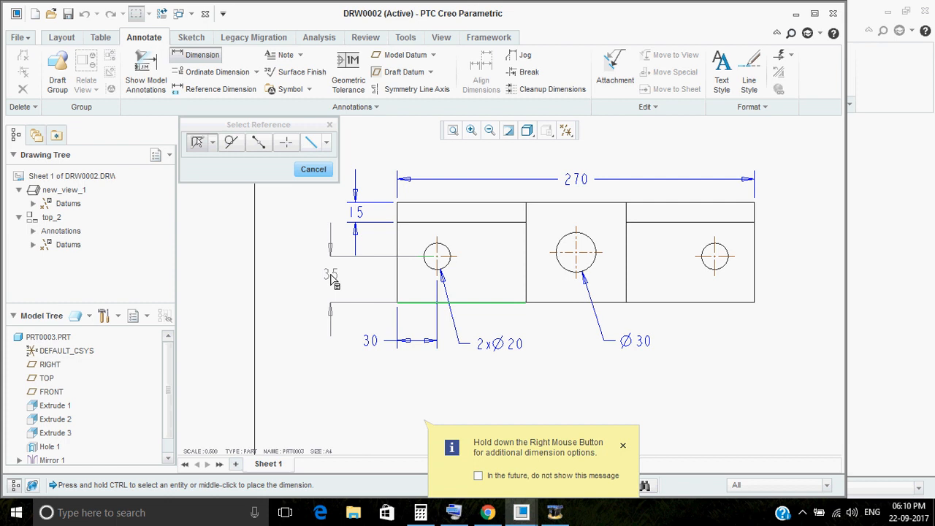
{"action": "middle_click", "coordinate": [332, 279]}
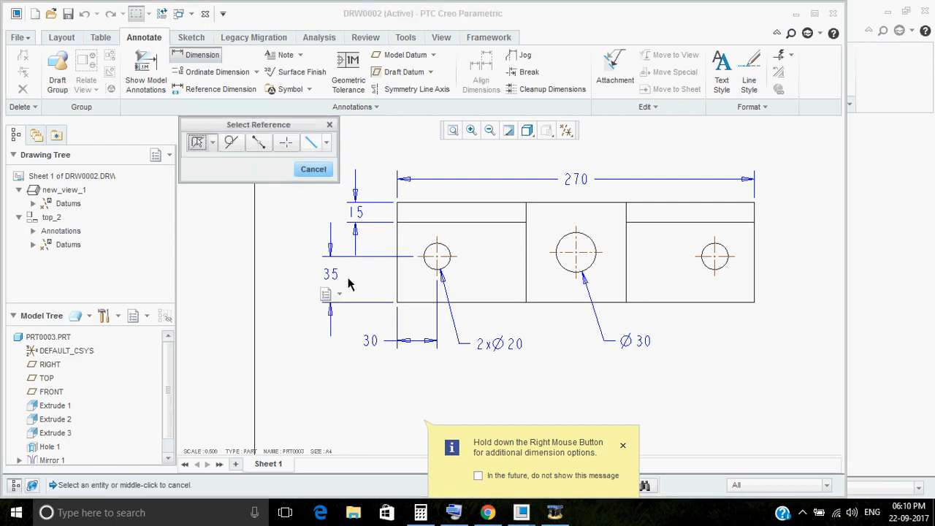
{"action": "middle_click", "coordinate": [348, 283]}
{"action": "left_click_drag", "start_coordinate": [333, 274], "coordinate": [358, 273]}
{"action": "left_click", "coordinate": [320, 278]}
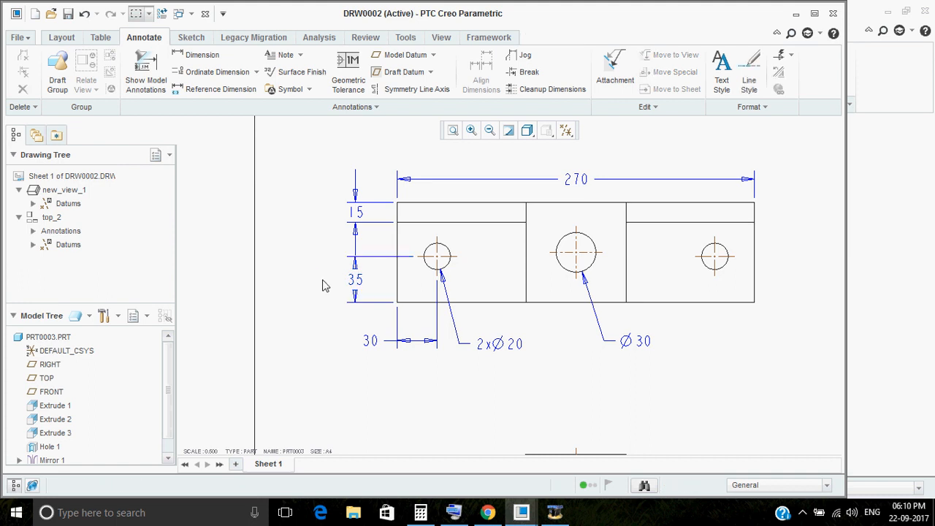
{"action": "middle_click_drag", "start_coordinate": [332, 283], "coordinate": [362, 275]}
{"action": "middle_click_drag", "start_coordinate": [391, 330], "coordinate": [385, 311]}
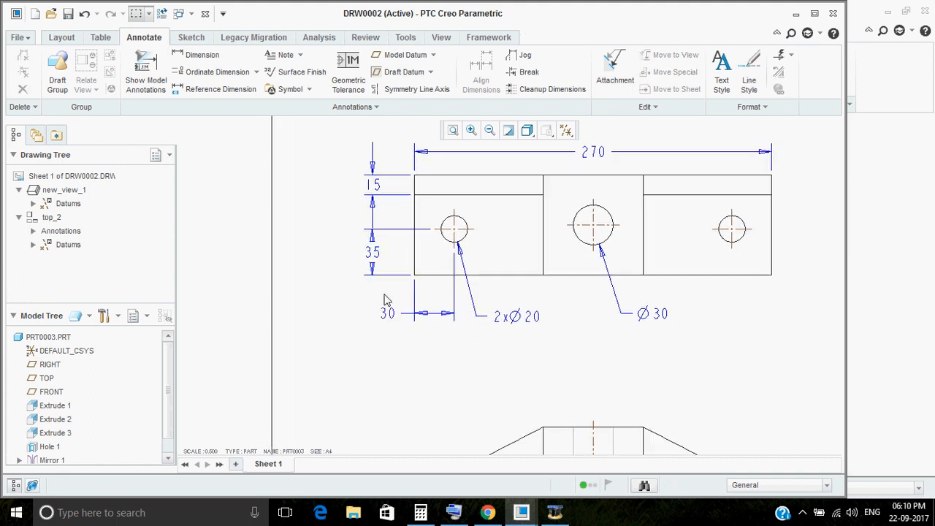
{"action": "left_click", "coordinate": [375, 251]}
{"action": "left_click_drag", "start_coordinate": [374, 251], "coordinate": [375, 251]}
{"action": "left_click", "coordinate": [396, 356]}
{"action": "middle_click_drag", "start_coordinate": [395, 353], "coordinate": [373, 352]}
{"action": "scroll", "coordinate": [372, 353], "scroll_direction": "up", "scroll_amount": 2}
{"action": "scroll", "coordinate": [394, 317], "scroll_direction": "down", "scroll_amount": 2}
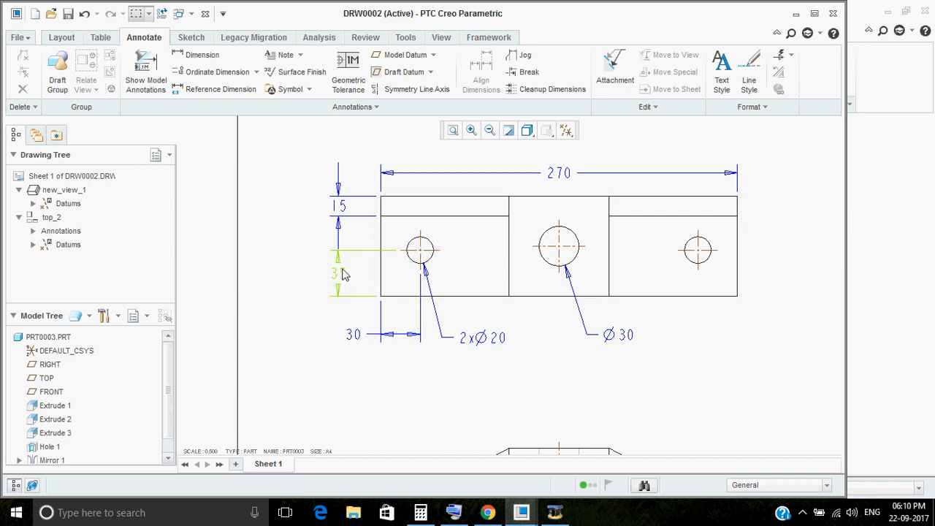
{"action": "scroll", "coordinate": [422, 294], "scroll_direction": "up", "scroll_amount": 1}
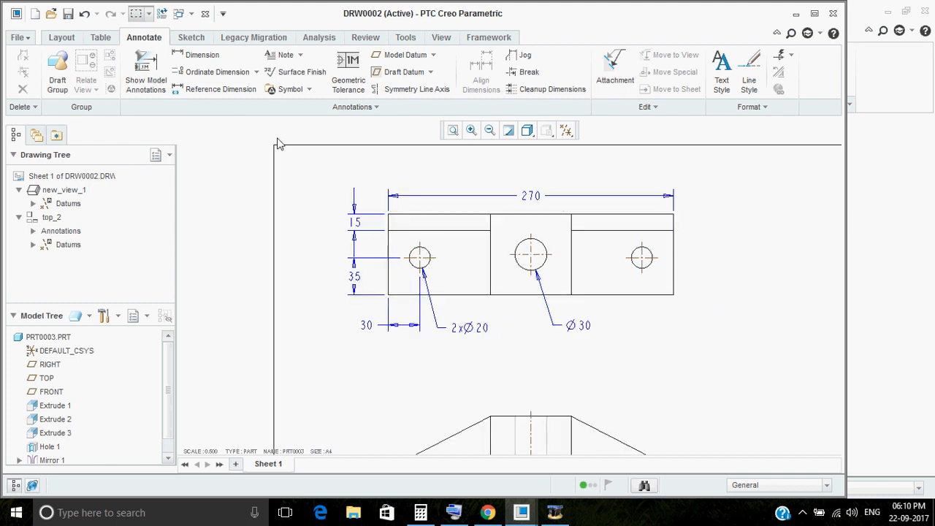
- Dimension the centre distance between the two small holes and place it centred below the top view
{"action": "left_click", "coordinate": [197, 55]}
{"action": "left_click", "coordinate": [420, 255]}
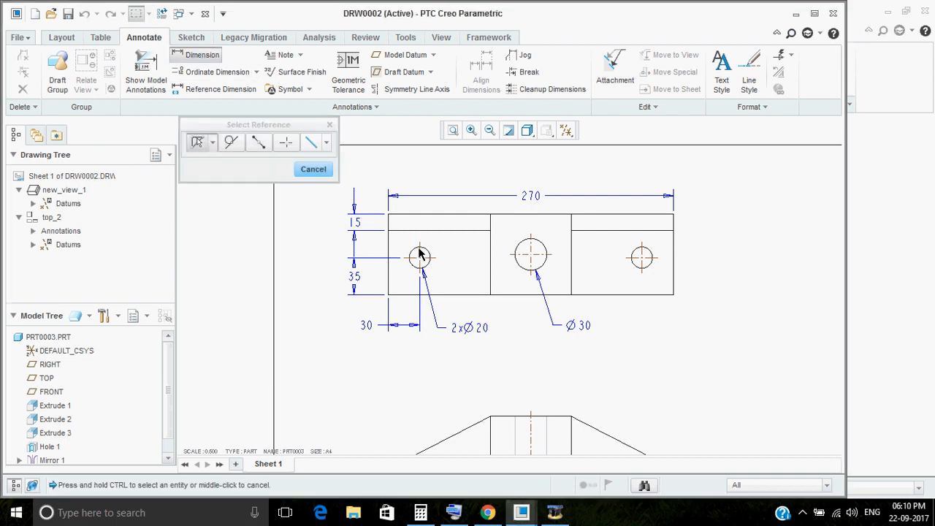
{"action": "left_click", "coordinate": [642, 271], "text": "ctrl"}
{"action": "middle_click", "coordinate": [536, 355]}
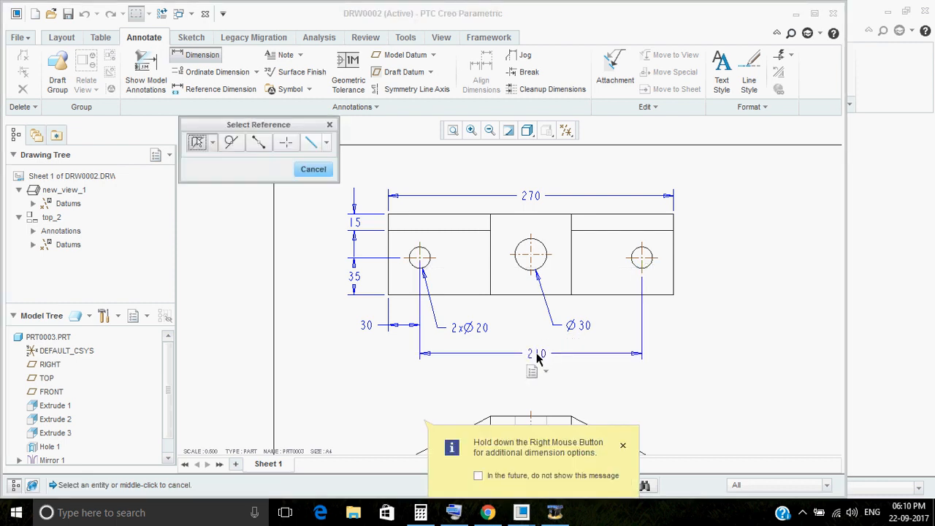
{"action": "middle_click", "coordinate": [537, 355]}
{"action": "scroll", "coordinate": [537, 353], "scroll_direction": "down", "scroll_amount": 3}
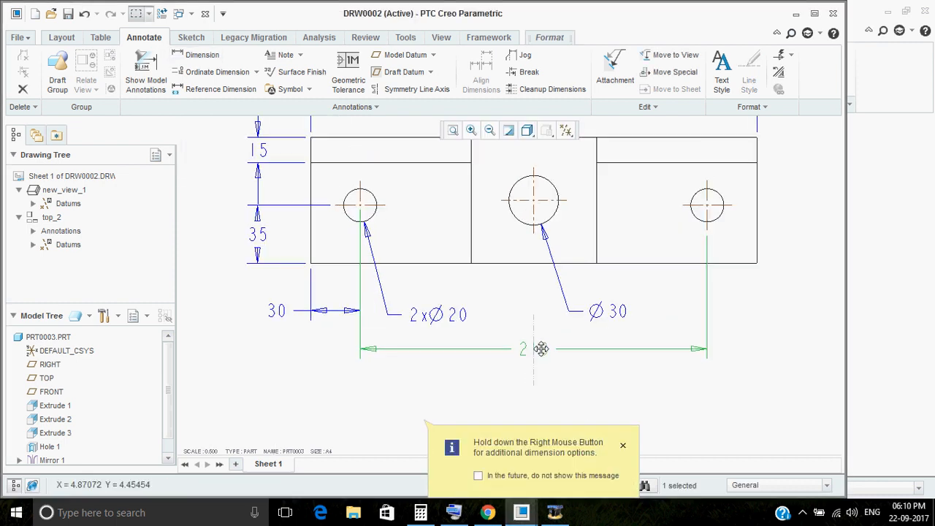
{"action": "scroll", "coordinate": [540, 349], "scroll_direction": "up", "scroll_amount": 3}
- Move the overall length dimension below the hole spacing dimension, and both hole diameter dimensions above the top view
{"action": "left_click", "coordinate": [532, 195]}
{"action": "left_click_drag", "start_coordinate": [538, 196], "coordinate": [552, 369]}
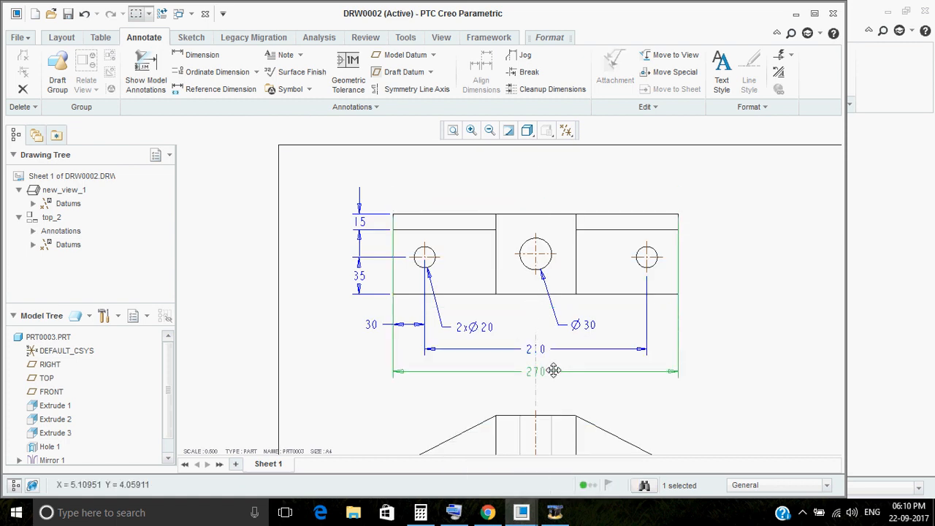
{"action": "left_click", "coordinate": [476, 327]}
{"action": "left_click_drag", "start_coordinate": [476, 328], "coordinate": [491, 186]}
{"action": "left_click", "coordinate": [584, 325]}
{"action": "left_click_drag", "start_coordinate": [584, 325], "coordinate": [576, 184]}
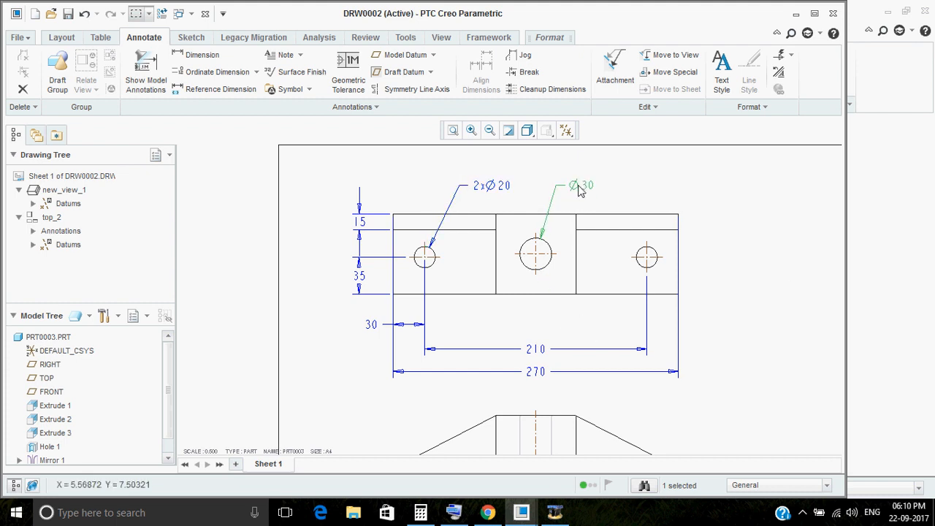
- Align the hole spacing dimension with the edge-to-hole dimension, and move the overall length dimension up beneath it
{"action": "scroll", "coordinate": [578, 186], "scroll_direction": "up", "scroll_amount": 1}
{"action": "scroll", "coordinate": [571, 274], "scroll_direction": "down", "scroll_amount": 1}
{"action": "left_click", "coordinate": [540, 323]}
{"action": "left_click_drag", "start_coordinate": [539, 323], "coordinate": [538, 299]}
{"action": "left_click", "coordinate": [538, 346]}
{"action": "left_click_drag", "start_coordinate": [538, 346], "coordinate": [538, 319]}
{"action": "left_click", "coordinate": [738, 298]}
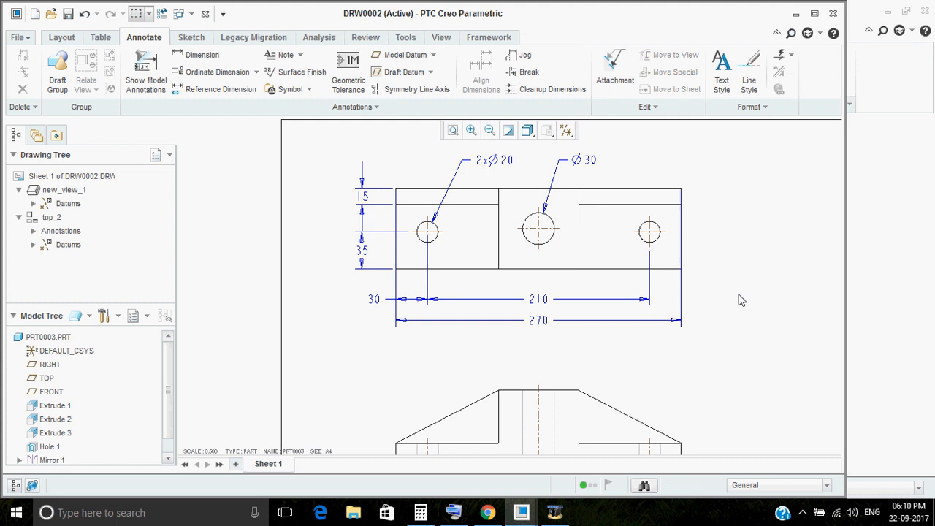
- Shorten both extension lines of the overall length dimension so they start just below the top view's lower edge
{"action": "middle_click_drag", "start_coordinate": [737, 299], "coordinate": [703, 309]}
{"action": "left_click", "coordinate": [642, 255]}
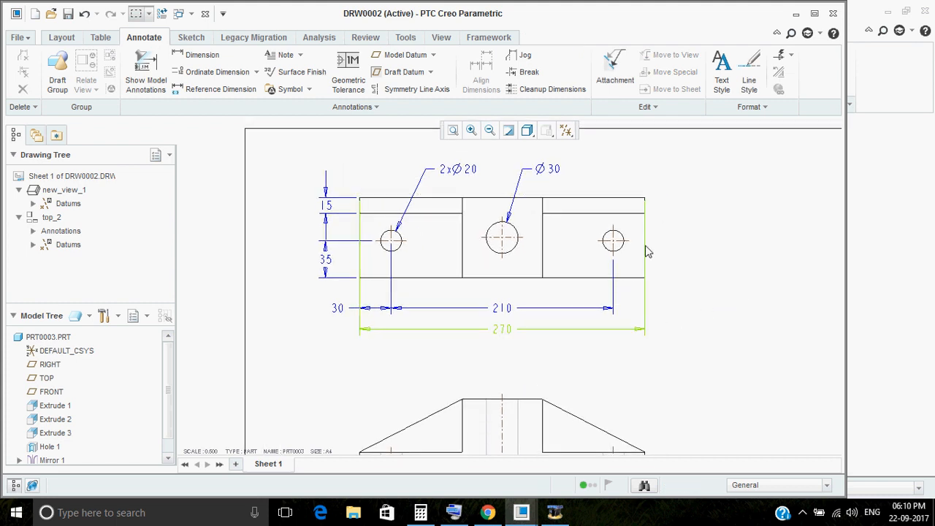
{"action": "left_click_drag", "start_coordinate": [648, 214], "coordinate": [659, 283]}
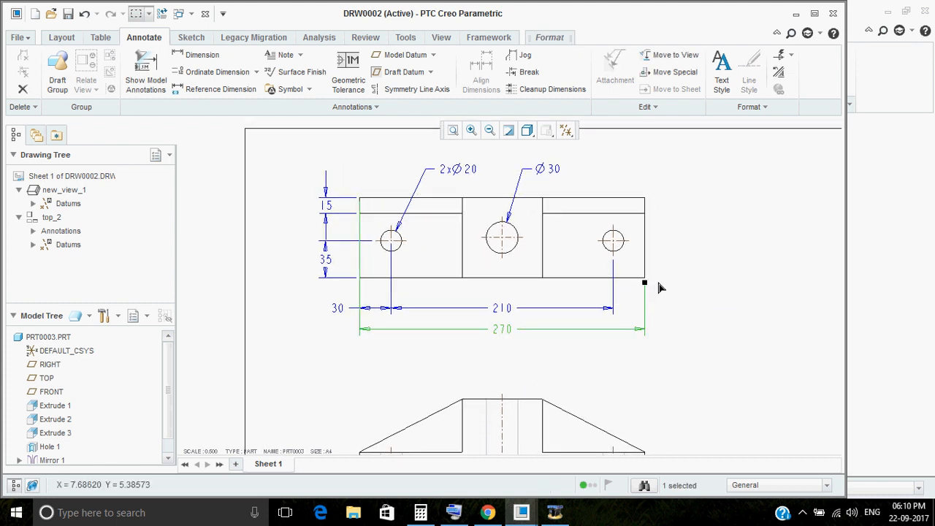
{"action": "left_click", "coordinate": [683, 279]}
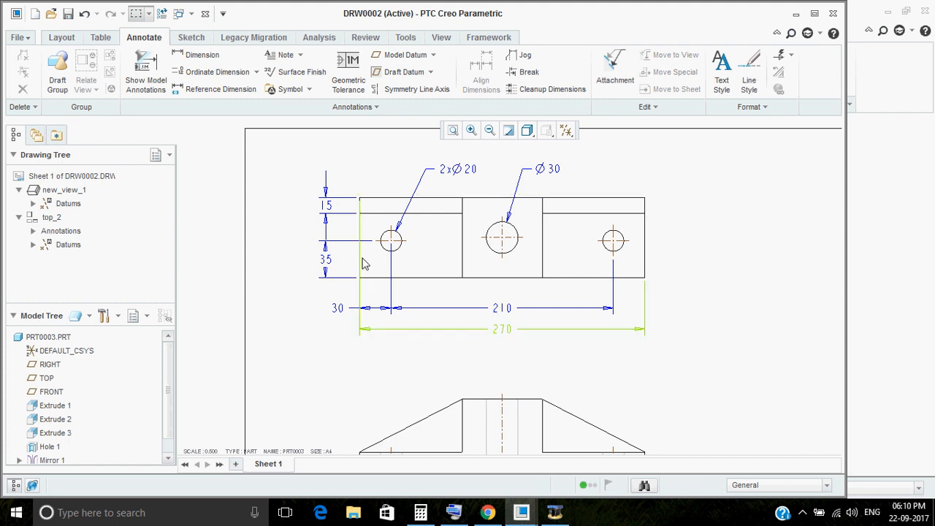
{"action": "left_click", "coordinate": [365, 264]}
{"action": "left_click_drag", "start_coordinate": [361, 202], "coordinate": [369, 287]}
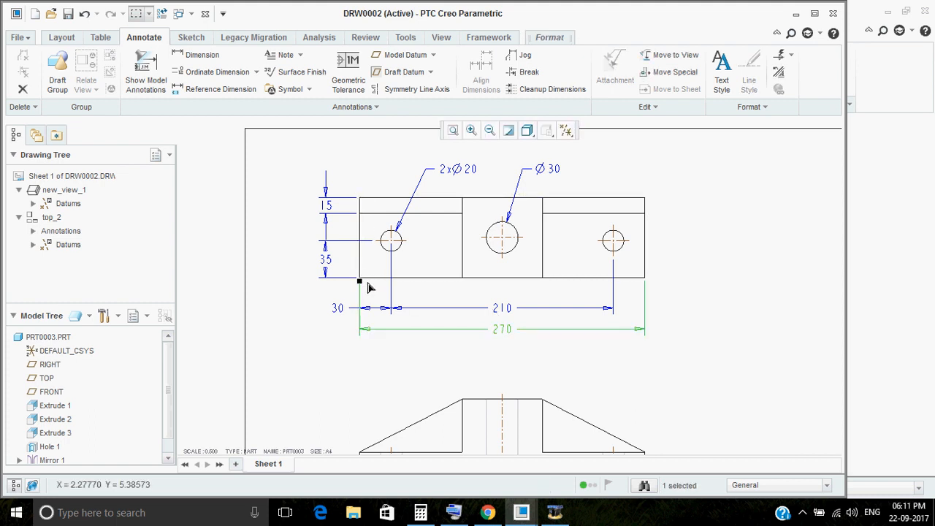
{"action": "left_click", "coordinate": [731, 273]}
- Adjust the hole spacing dimension's extension line at the left small hole
{"action": "scroll", "coordinate": [608, 273], "scroll_direction": "down", "scroll_amount": 2}
{"action": "scroll", "coordinate": [486, 273], "scroll_direction": "up", "scroll_amount": 1}
{"action": "left_click", "coordinate": [312, 292]}
{"action": "left_click", "coordinate": [313, 247]}
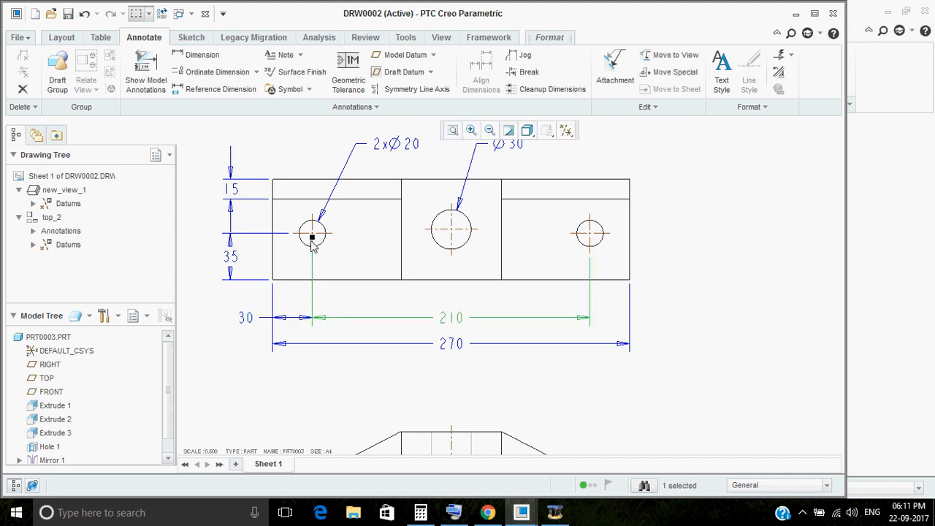
{"action": "left_click", "coordinate": [680, 265]}
{"action": "scroll", "coordinate": [677, 264], "scroll_direction": "up", "scroll_amount": 1}
{"action": "middle_click_drag", "start_coordinate": [677, 263], "coordinate": [667, 291]}
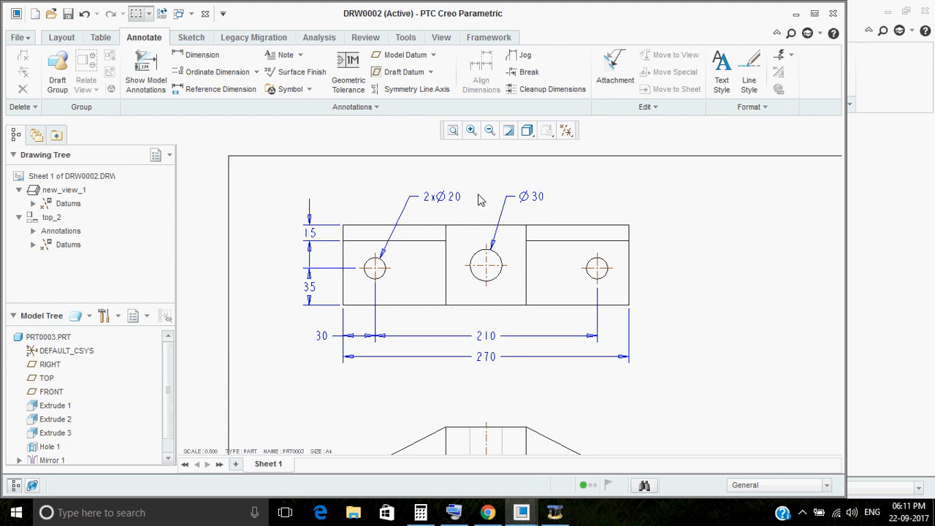
- Dimension from the central block's left edge to the large hole's axis, placing it between the top view and the hole spacing dimension
{"action": "middle_click_drag", "start_coordinate": [445, 259], "coordinate": [457, 273]}
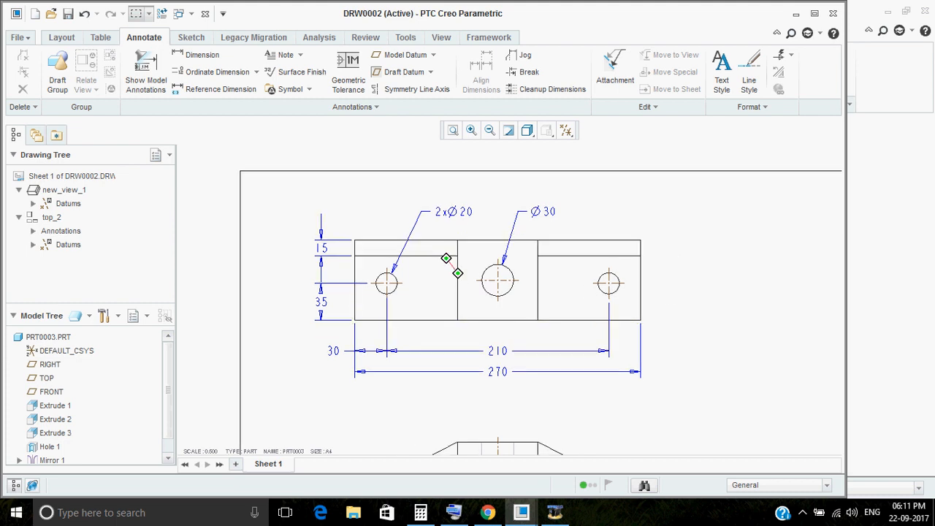
{"action": "left_click", "coordinate": [176, 57]}
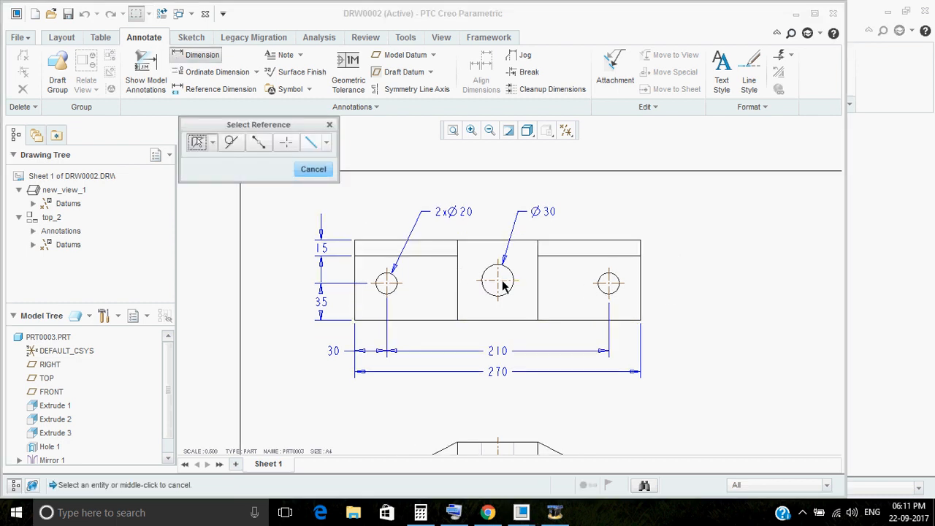
{"action": "left_click", "coordinate": [461, 308]}
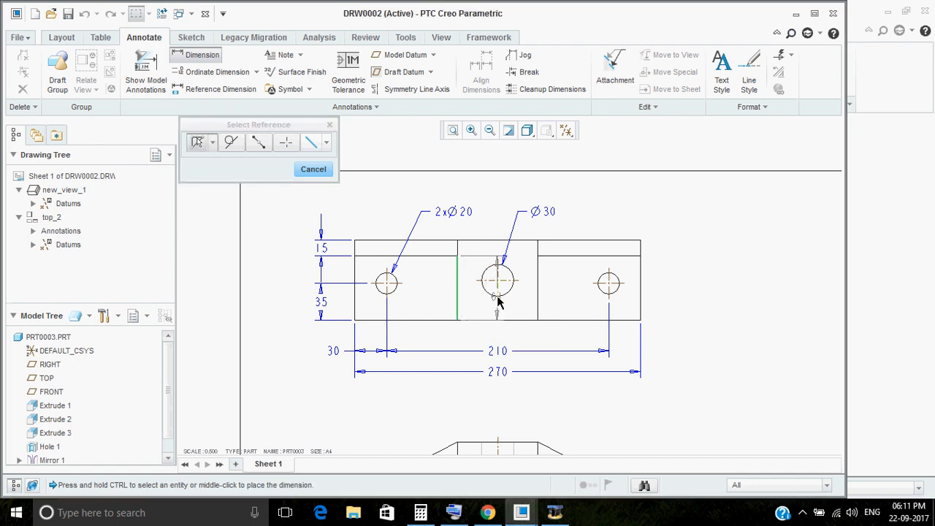
{"action": "left_click", "coordinate": [497, 301], "text": "ctrl"}
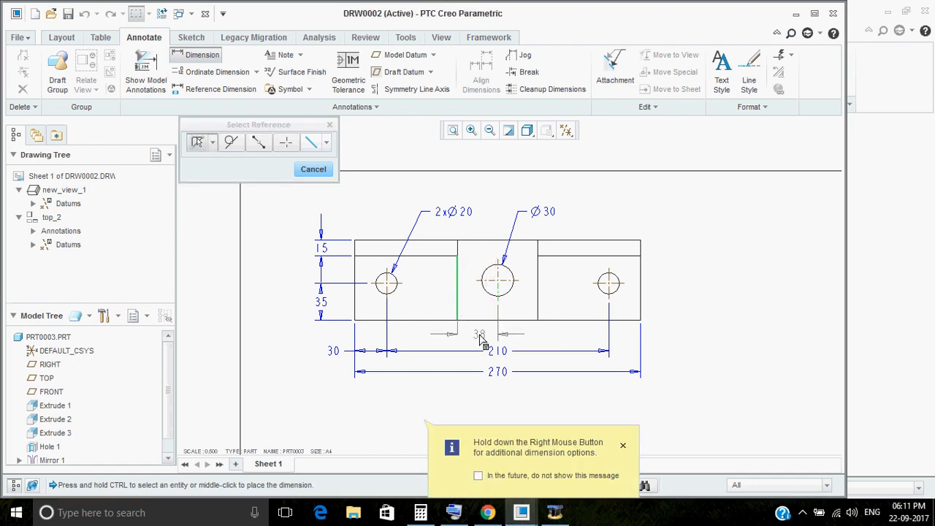
{"action": "middle_click", "coordinate": [480, 337]}
{"action": "middle_click", "coordinate": [480, 337]}
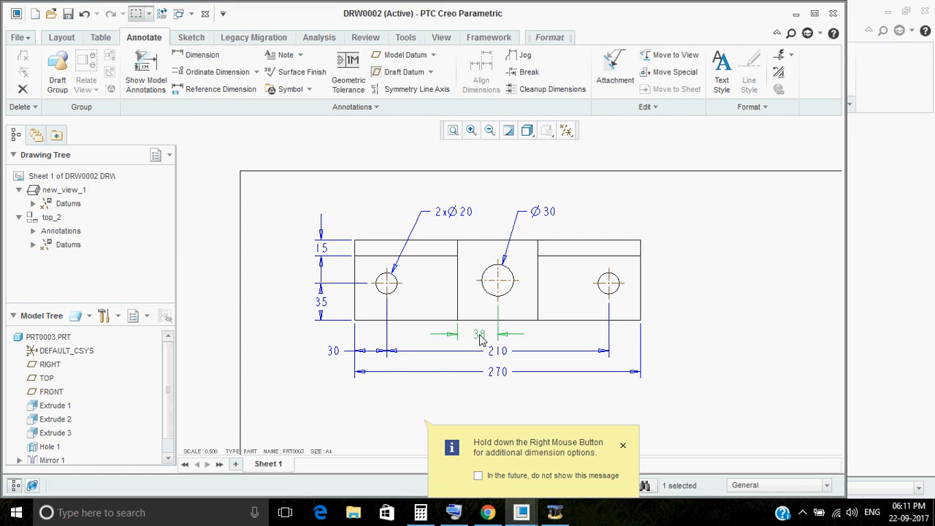
- Dimension the large hole's axis from the central block's lower edge, placing the text just below the top view
{"action": "left_click", "coordinate": [197, 56]}
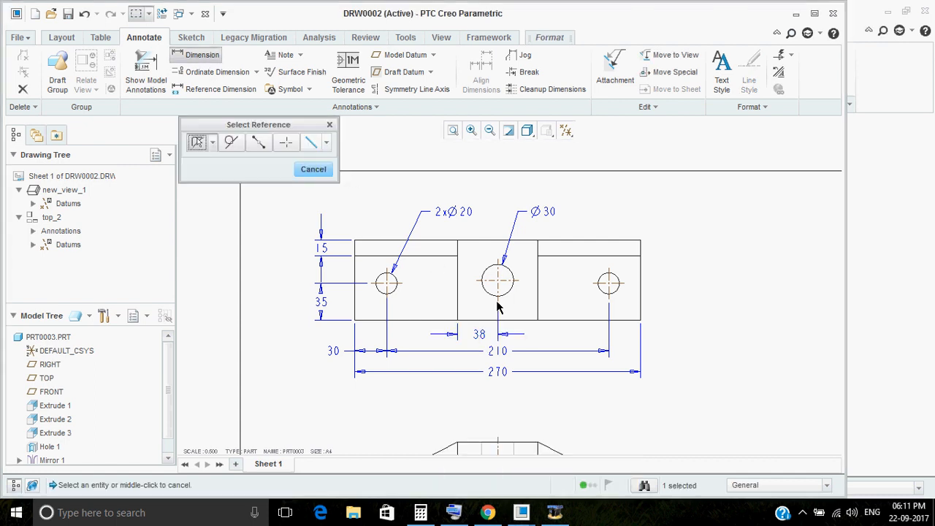
{"action": "left_click", "coordinate": [533, 320]}
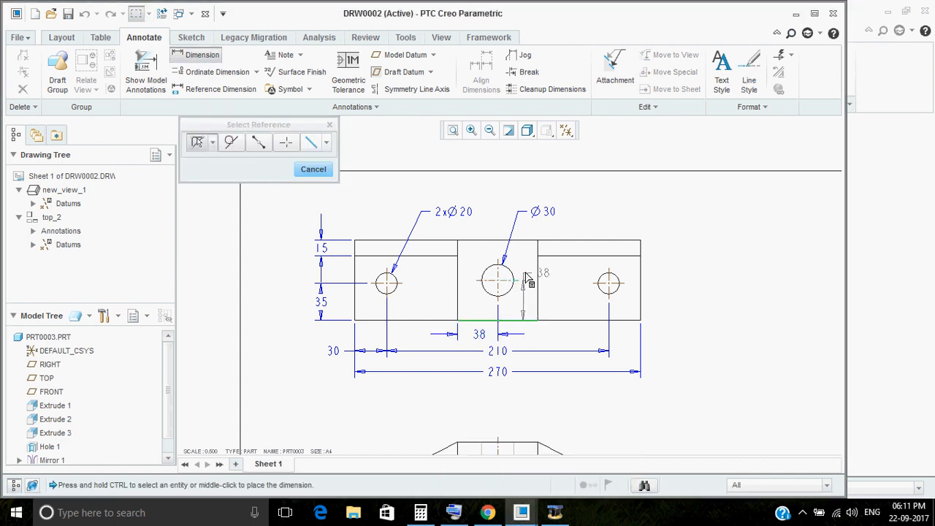
{"action": "left_click", "coordinate": [526, 281], "text": "ctrl"}
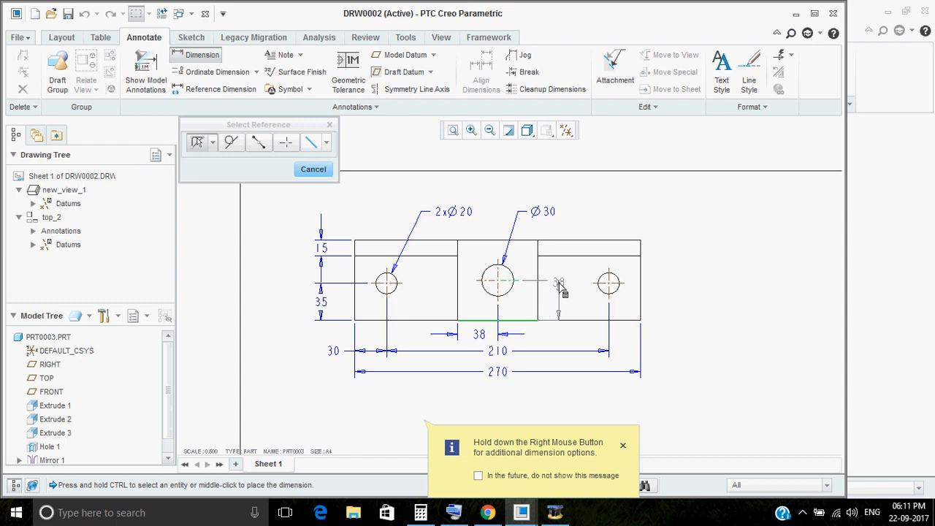
{"action": "middle_click", "coordinate": [552, 334]}
{"action": "middle_click", "coordinate": [683, 309]}
{"action": "left_click", "coordinate": [682, 309]}
{"action": "middle_click_drag", "start_coordinate": [685, 312], "coordinate": [673, 282]}
{"action": "scroll", "coordinate": [584, 307], "scroll_direction": "up", "scroll_amount": 2}
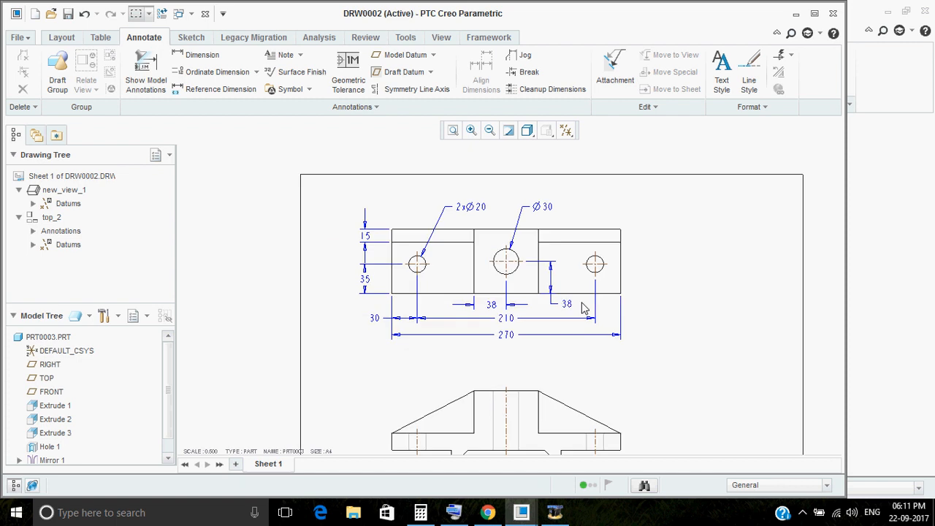
- Dimension the top view's overall width between its upper and lower edges, placing it to the right of the view
{"action": "scroll", "coordinate": [476, 298], "scroll_direction": "up", "scroll_amount": 3}
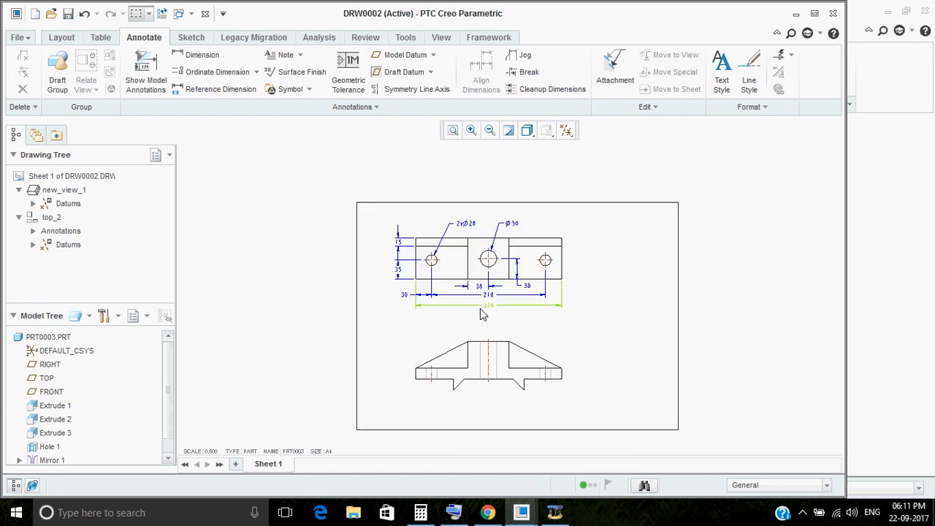
{"action": "scroll", "coordinate": [479, 308], "scroll_direction": "down", "scroll_amount": 2}
{"action": "middle_click_drag", "start_coordinate": [479, 319], "coordinate": [472, 303]}
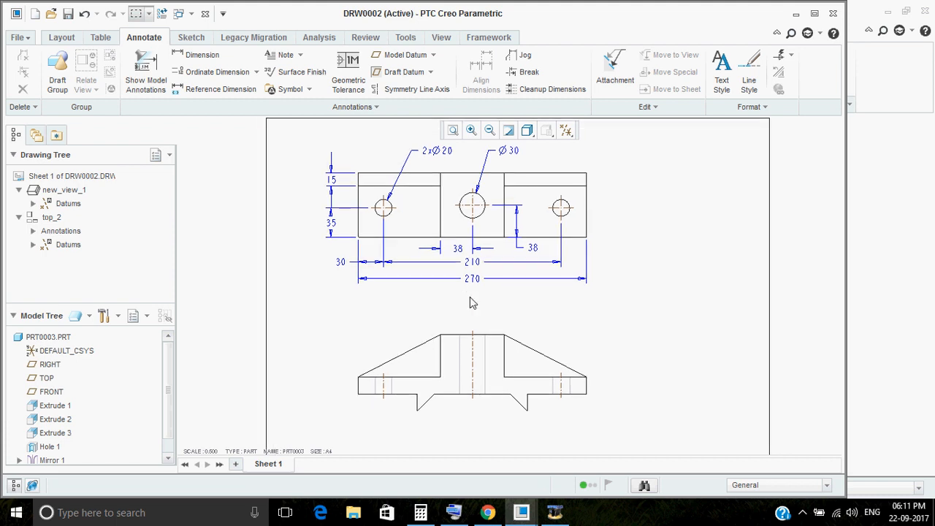
{"action": "middle_click_drag", "start_coordinate": [455, 271], "coordinate": [450, 300]}
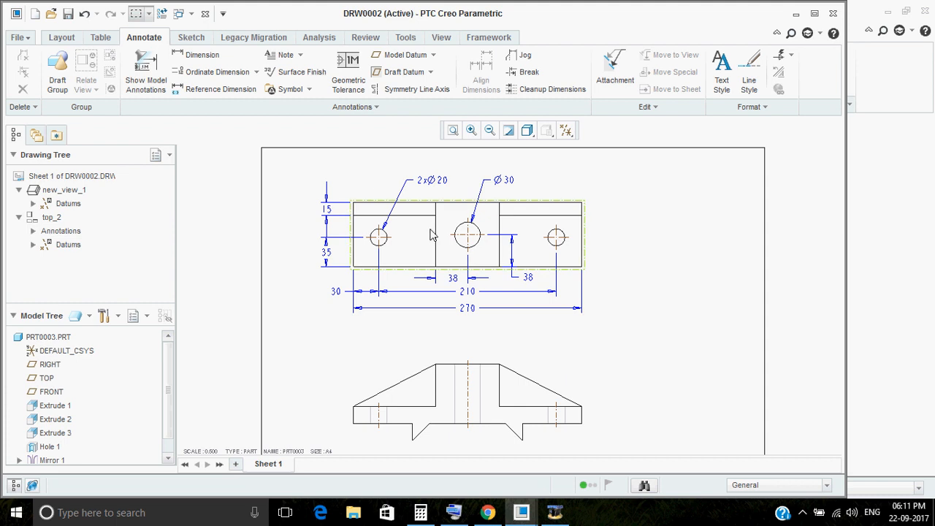
{"action": "left_click", "coordinate": [195, 55]}
{"action": "left_click", "coordinate": [562, 202]}
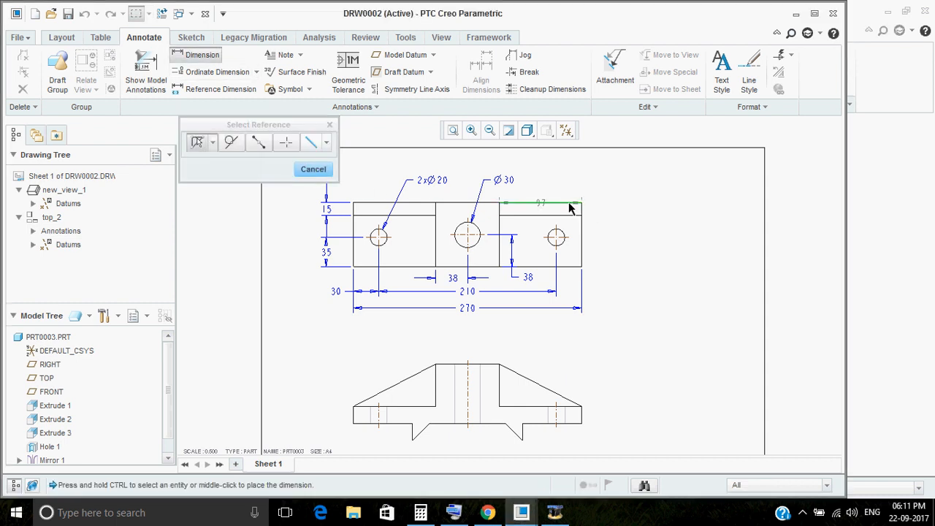
{"action": "left_click", "coordinate": [574, 268], "text": "ctrl"}
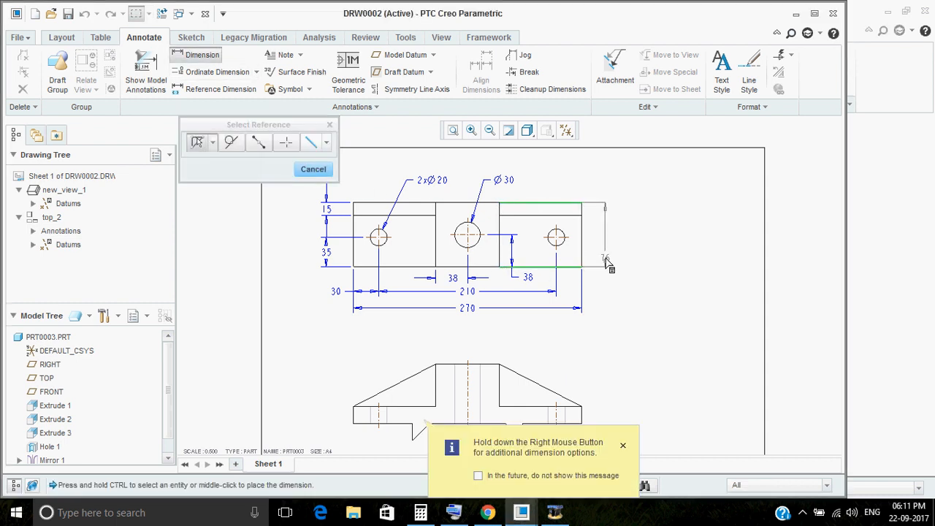
{"action": "middle_click", "coordinate": [621, 242]}
{"action": "middle_click", "coordinate": [633, 244]}
- Move the overall width dimension closer to the top view's right edge
{"action": "scroll", "coordinate": [617, 236], "scroll_direction": "up", "scroll_amount": 3}
{"action": "left_click_drag", "start_coordinate": [606, 233], "coordinate": [584, 236]}
{"action": "left_click", "coordinate": [622, 254]}
{"action": "key", "text": "ctrl+d"}
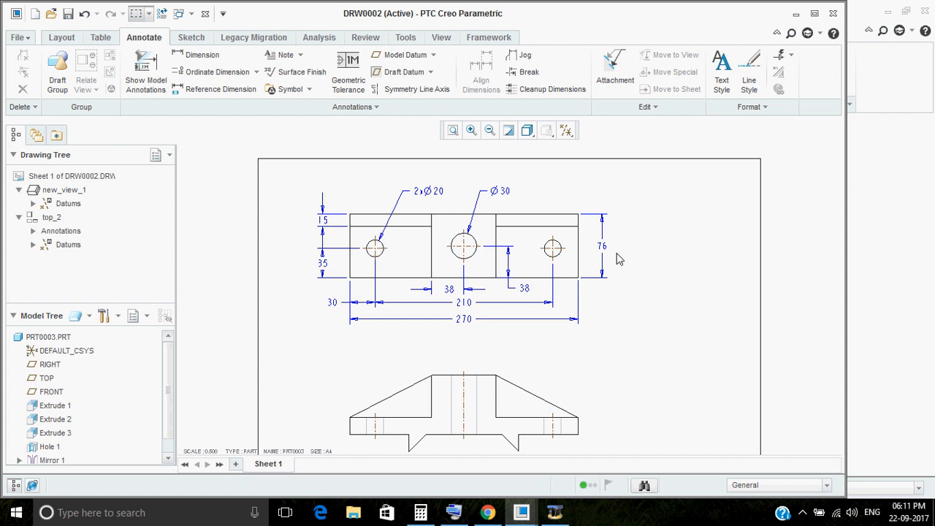
- Check the bracket's dimensions in the reference picture in Chrome and return to the drawing DRW0002 in Creo Parametric
{"action": "left_click", "coordinate": [487, 512]}
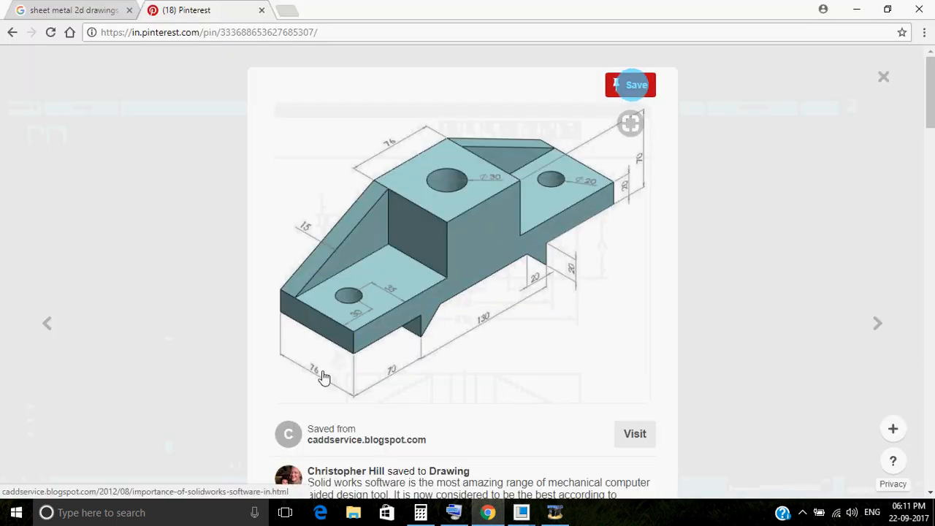
{"action": "mouse_move", "coordinate": [520, 512]}
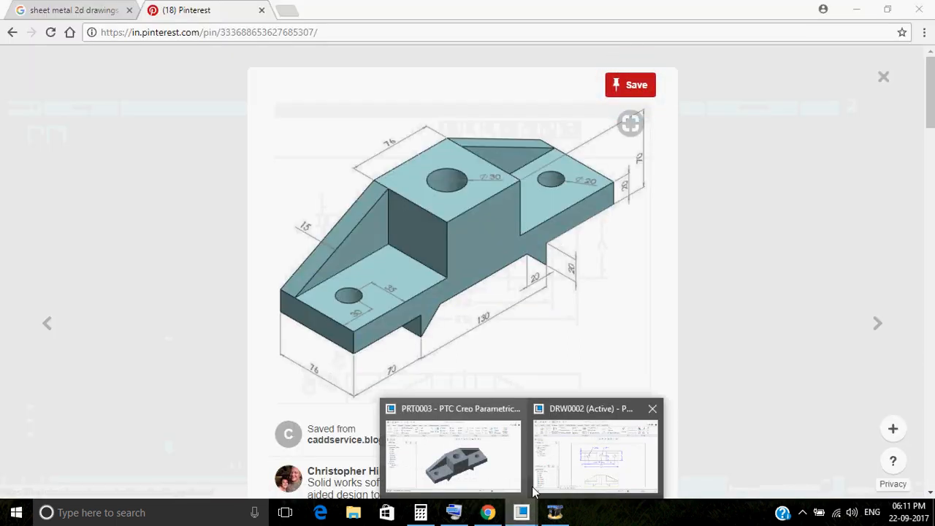
{"action": "left_click", "coordinate": [591, 449]}
- Delete the overall length dimension below the top view
{"action": "scroll", "coordinate": [470, 330], "scroll_direction": "up", "scroll_amount": 3}
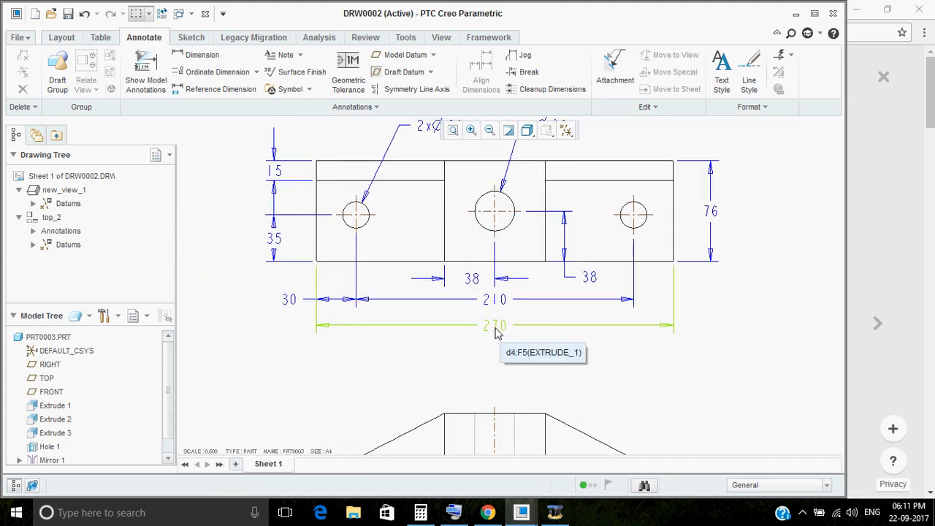
{"action": "left_click", "coordinate": [496, 333]}
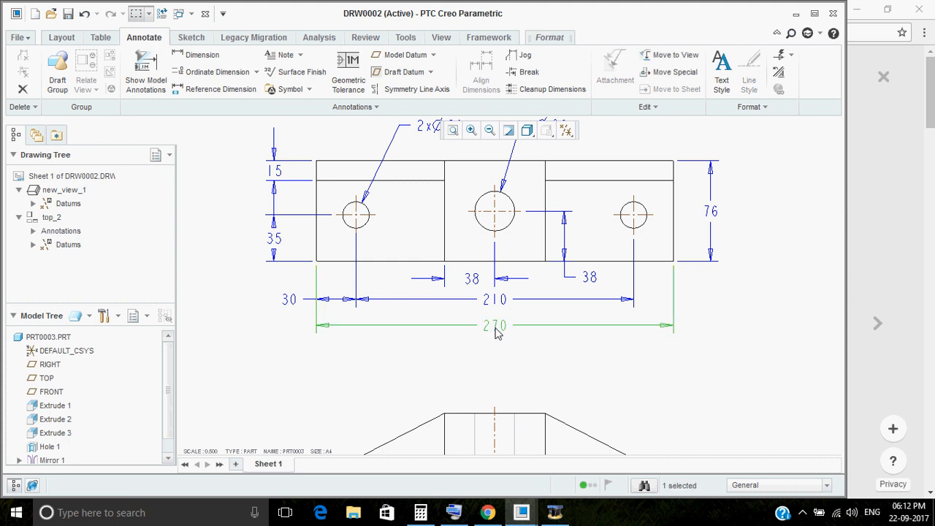
{"action": "key", "text": "Delete"}
{"action": "scroll", "coordinate": [496, 332], "scroll_direction": "down", "scroll_amount": 2}
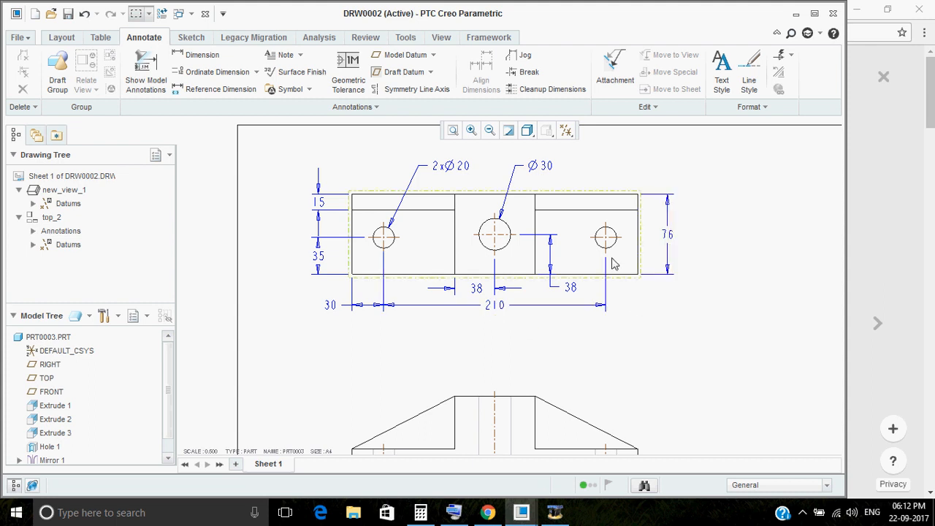
{"action": "scroll", "coordinate": [612, 259], "scroll_direction": "down", "scroll_amount": 2}
{"action": "scroll", "coordinate": [557, 359], "scroll_direction": "up", "scroll_amount": 1}
{"action": "scroll", "coordinate": [517, 373], "scroll_direction": "up", "scroll_amount": 1}
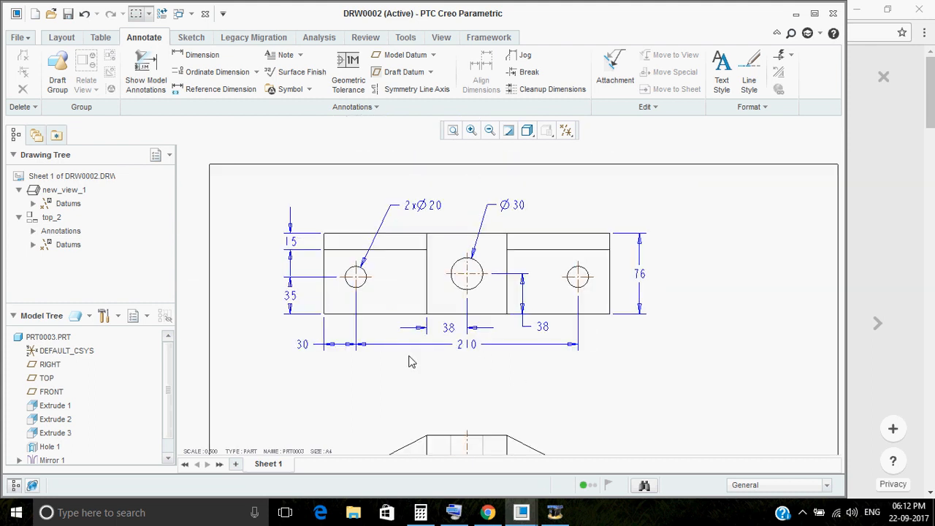
{"action": "scroll", "coordinate": [538, 309], "scroll_direction": "down", "scroll_amount": 1}
{"action": "scroll", "coordinate": [552, 330], "scroll_direction": "up", "scroll_amount": 1}
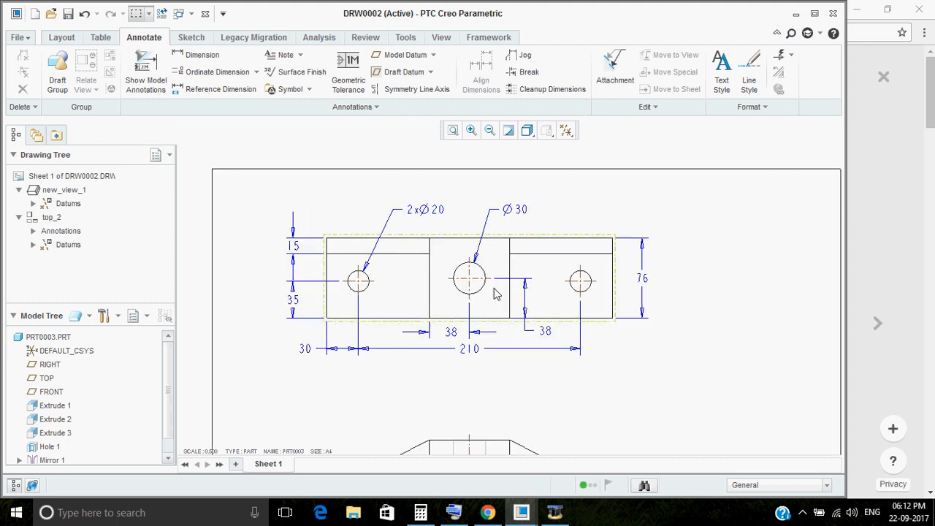
{"action": "scroll", "coordinate": [514, 301], "scroll_direction": "up", "scroll_amount": 2}
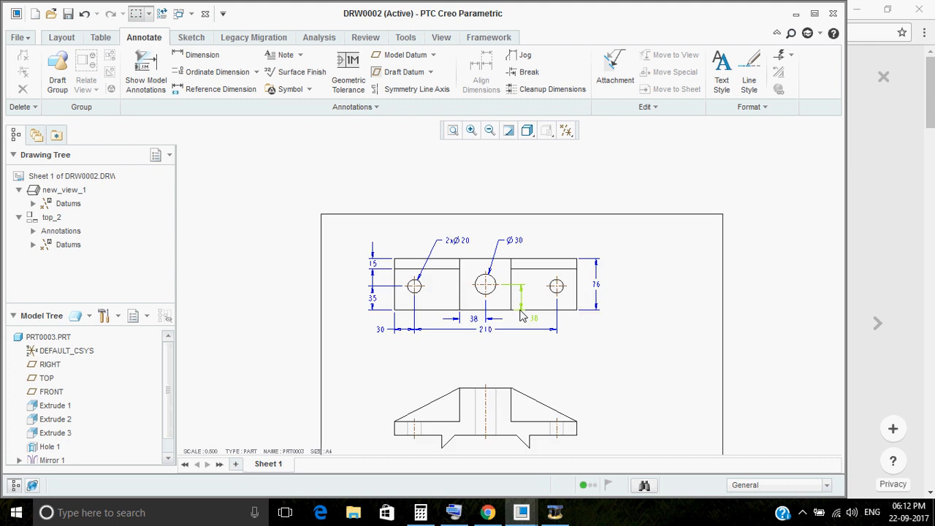
- Dimension the front view's height from the base flange's upper edge to the central block's top, placing it right of the view
{"action": "left_click", "coordinate": [198, 54]}
{"action": "scroll", "coordinate": [514, 361], "scroll_direction": "down", "scroll_amount": 2}
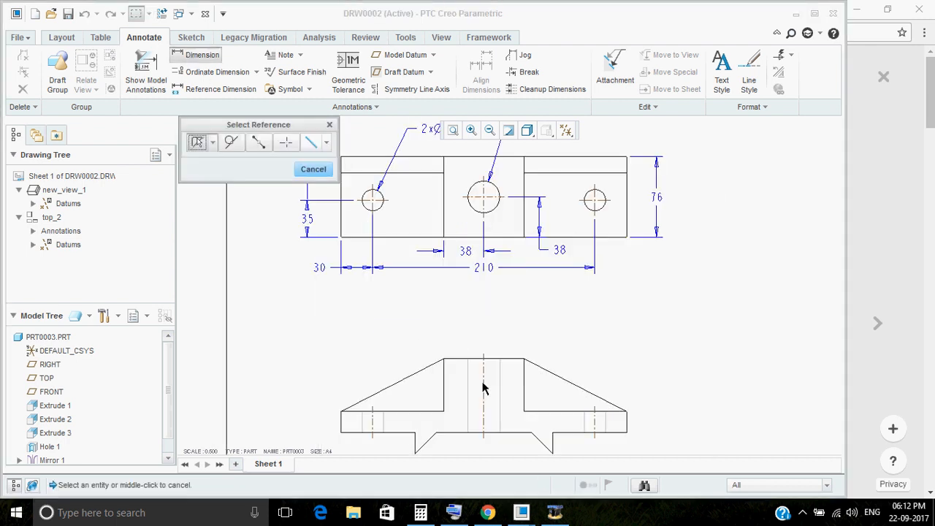
{"action": "left_click", "coordinate": [516, 355]}
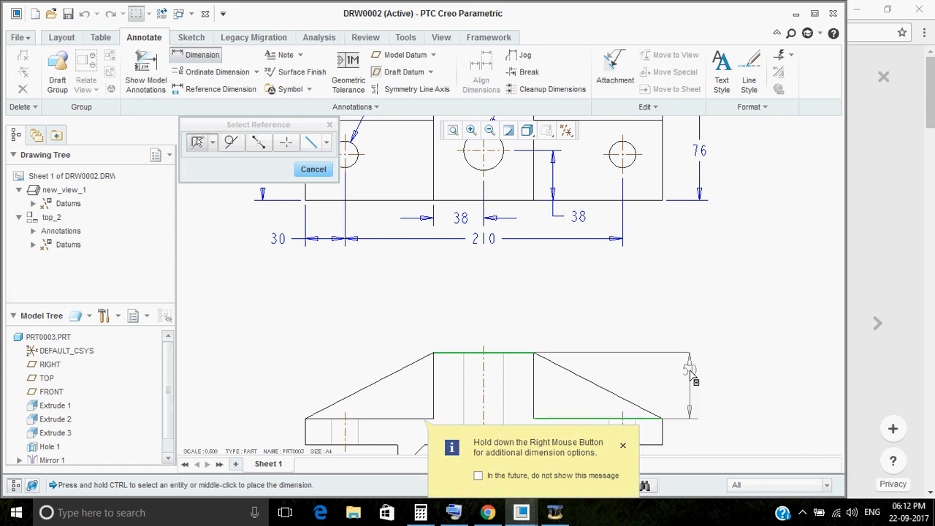
{"action": "middle_click", "coordinate": [678, 372]}
- Dimension the base flange's thickness on the front view, placing it to the right of the block height dimension
{"action": "scroll", "coordinate": [651, 386], "scroll_direction": "up", "scroll_amount": 2}
{"action": "scroll", "coordinate": [638, 350], "scroll_direction": "down", "scroll_amount": 3}
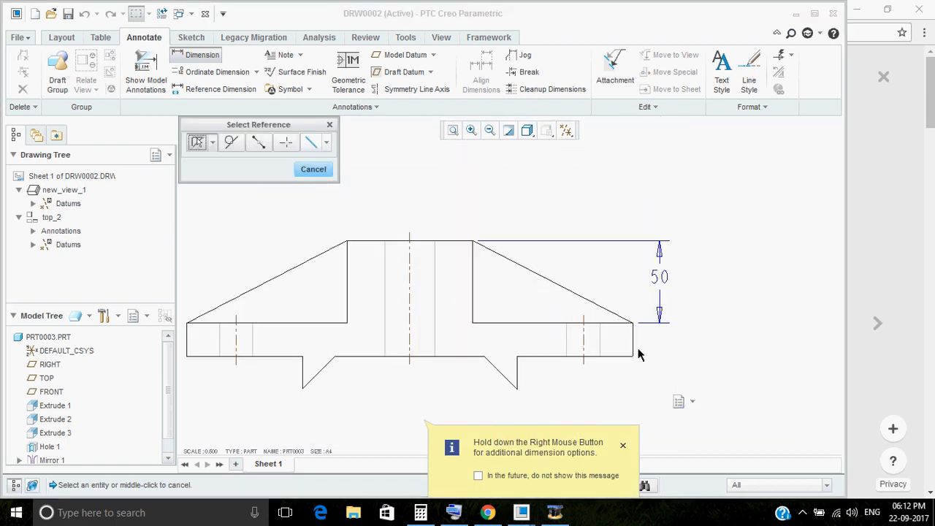
{"action": "left_click", "coordinate": [618, 322]}
{"action": "left_click", "coordinate": [617, 355], "text": "ctrl"}
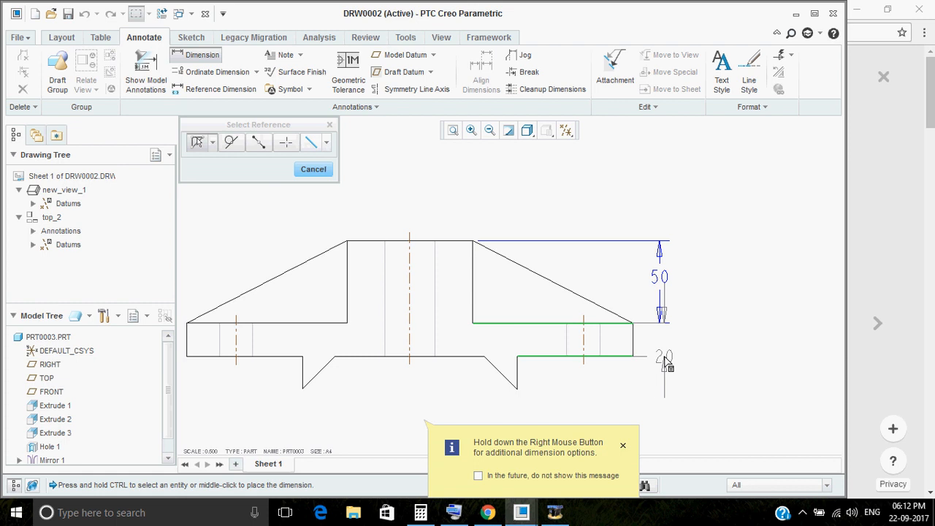
{"action": "middle_click", "coordinate": [688, 350]}
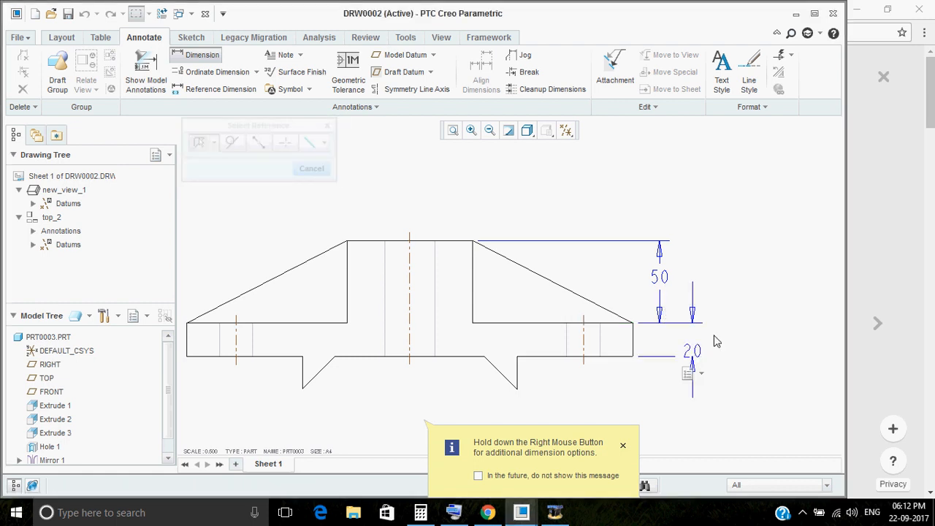
- Align the flange thickness dimension with the block height dimension beside the front view and centre the height value between its arrows
{"action": "left_click_drag", "start_coordinate": [685, 337], "coordinate": [612, 339]}
{"action": "left_click", "coordinate": [736, 341]}
{"action": "scroll", "coordinate": [679, 338], "scroll_direction": "down", "scroll_amount": 3}
{"action": "left_click", "coordinate": [680, 341]}
{"action": "left_click", "coordinate": [703, 340]}
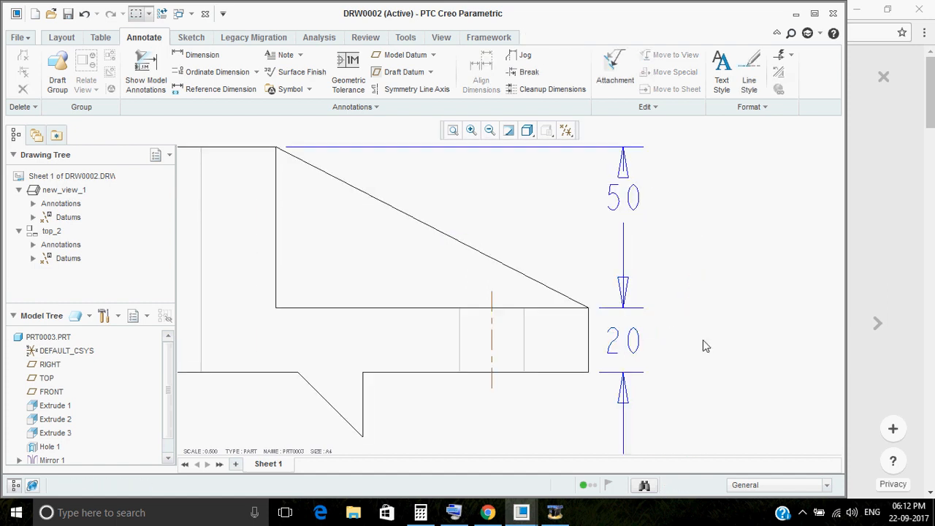
{"action": "scroll", "coordinate": [701, 340], "scroll_direction": "up", "scroll_amount": 3}
{"action": "left_click", "coordinate": [658, 252]}
{"action": "left_click_drag", "start_coordinate": [653, 246], "coordinate": [653, 267]}
{"action": "left_click", "coordinate": [612, 295]}
{"action": "scroll", "coordinate": [612, 295], "scroll_direction": "up", "scroll_amount": 3}
{"action": "scroll", "coordinate": [647, 292], "scroll_direction": "up", "scroll_amount": 3}
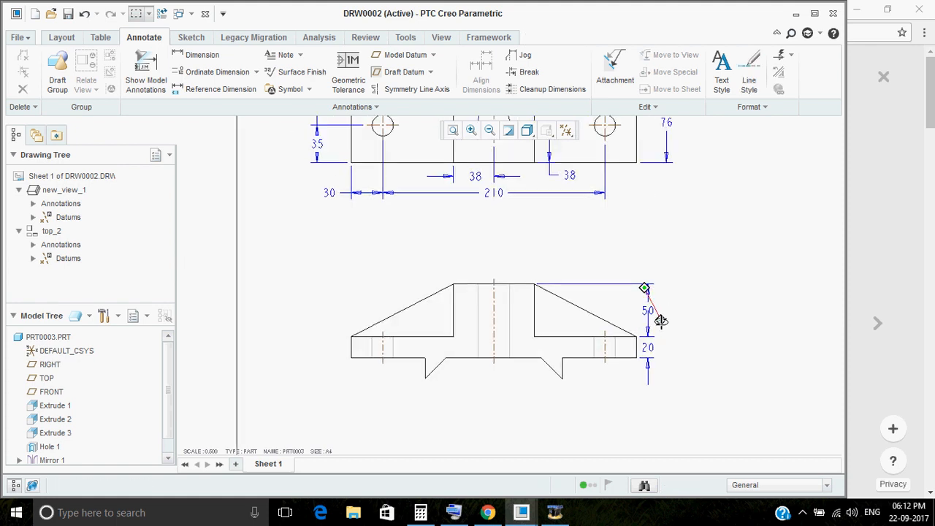
- Dimension the depth of the front view's left-hand tooth from the flange's underside to its tip, placing it below and left of the tooth
{"action": "scroll", "coordinate": [552, 345], "scroll_direction": "down", "scroll_amount": 3}
{"action": "middle_click_drag", "start_coordinate": [551, 345], "coordinate": [527, 337]}
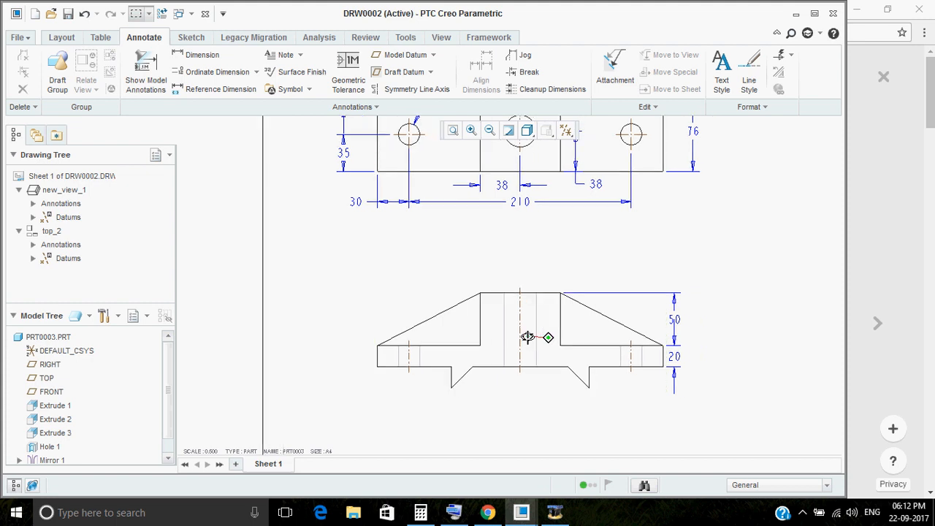
{"action": "scroll", "coordinate": [480, 345], "scroll_direction": "up", "scroll_amount": 1}
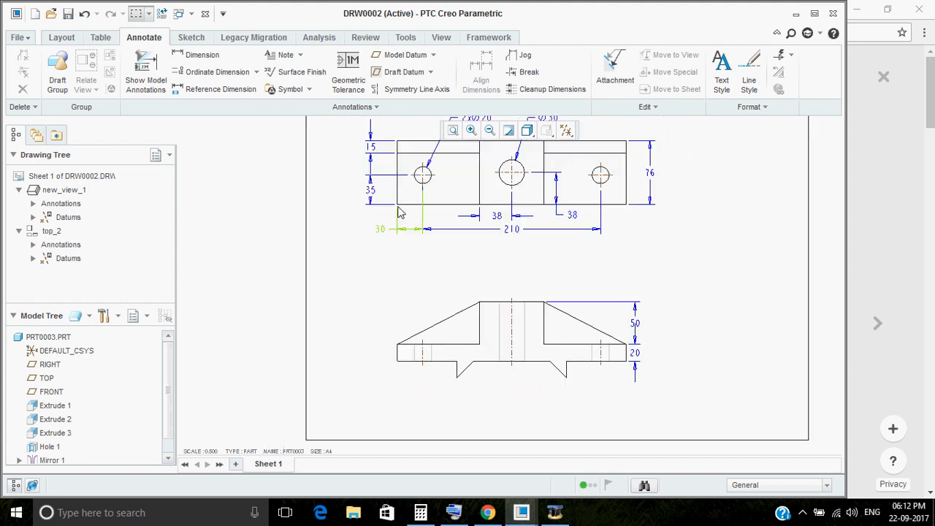
{"action": "left_click", "coordinate": [195, 55]}
{"action": "scroll", "coordinate": [449, 410], "scroll_direction": "down", "scroll_amount": 2}
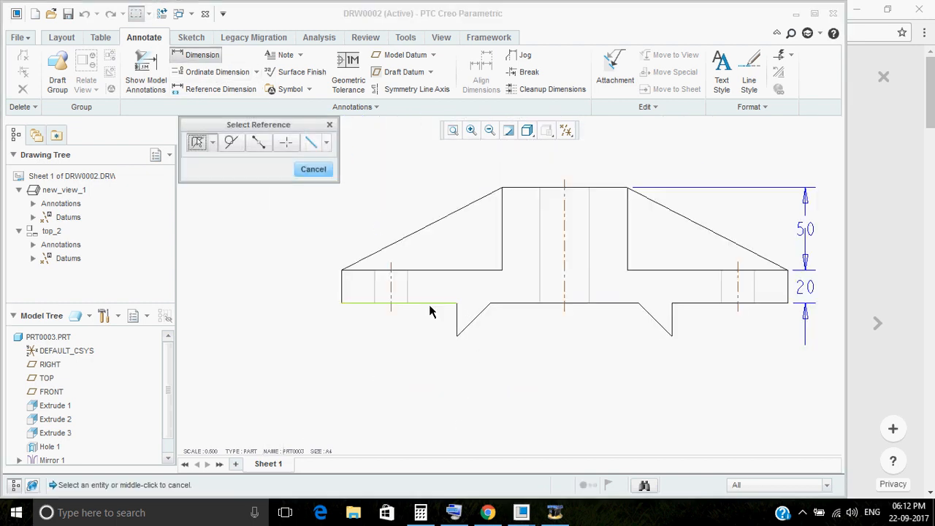
{"action": "left_click", "coordinate": [430, 306]}
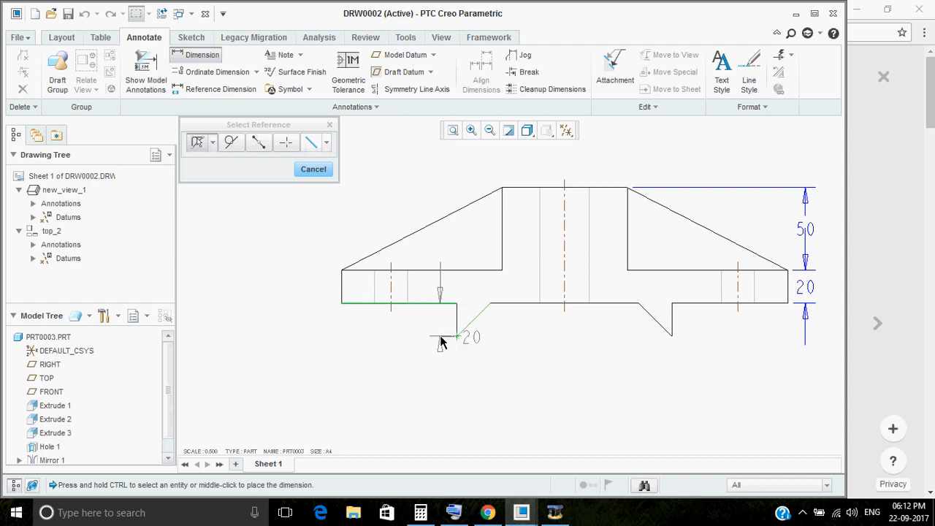
{"action": "middle_click", "coordinate": [422, 374]}
{"action": "middle_click", "coordinate": [428, 372]}
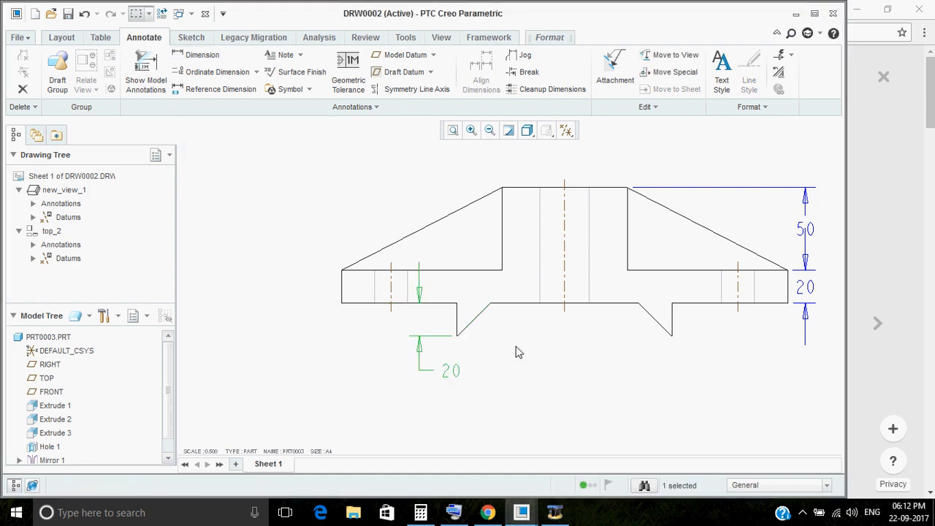
{"action": "left_click", "coordinate": [314, 159]}
- Dimension the left-hand tooth's width along the flange's underside between its two upper corners, placing it below the tooth
{"action": "left_click", "coordinate": [195, 58]}
{"action": "scroll", "coordinate": [453, 292], "scroll_direction": "down", "scroll_amount": 4}
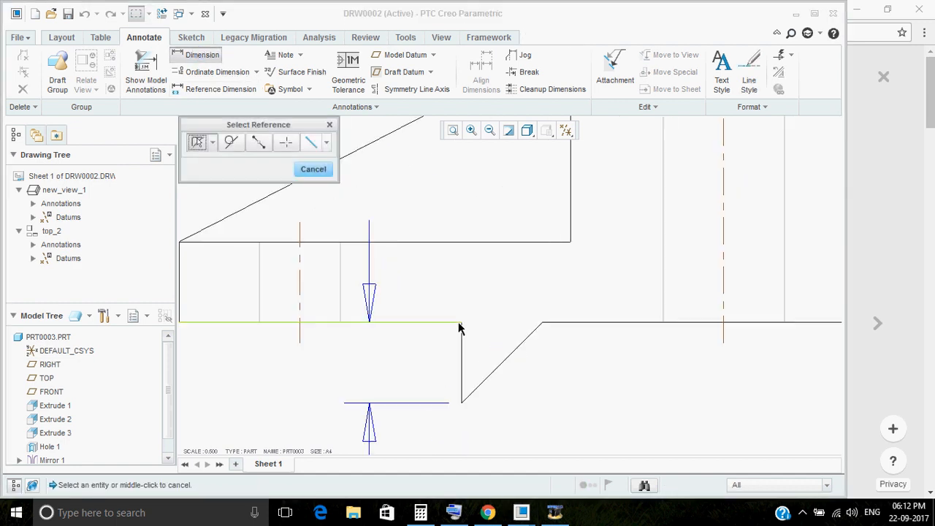
{"action": "left_click", "coordinate": [463, 329]}
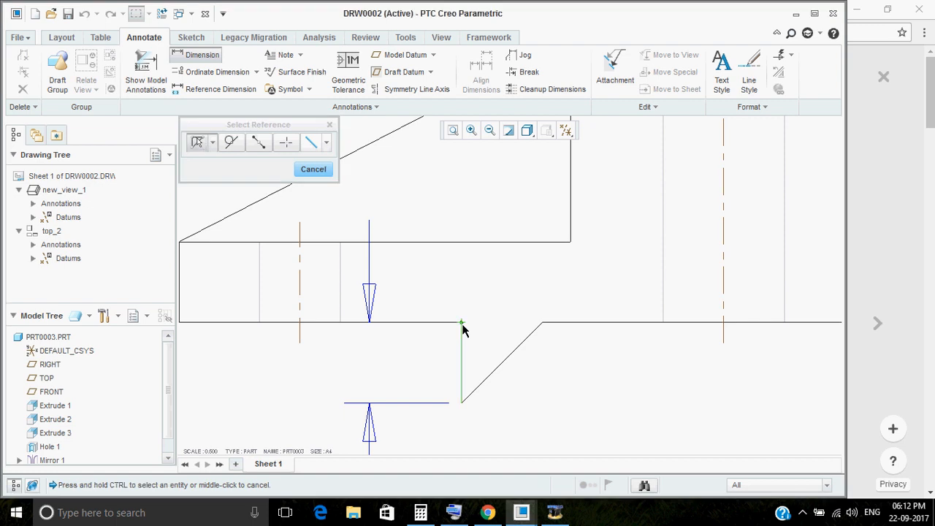
{"action": "left_click", "coordinate": [543, 329], "text": "ctrl"}
{"action": "scroll", "coordinate": [496, 360], "scroll_direction": "up", "scroll_amount": 3}
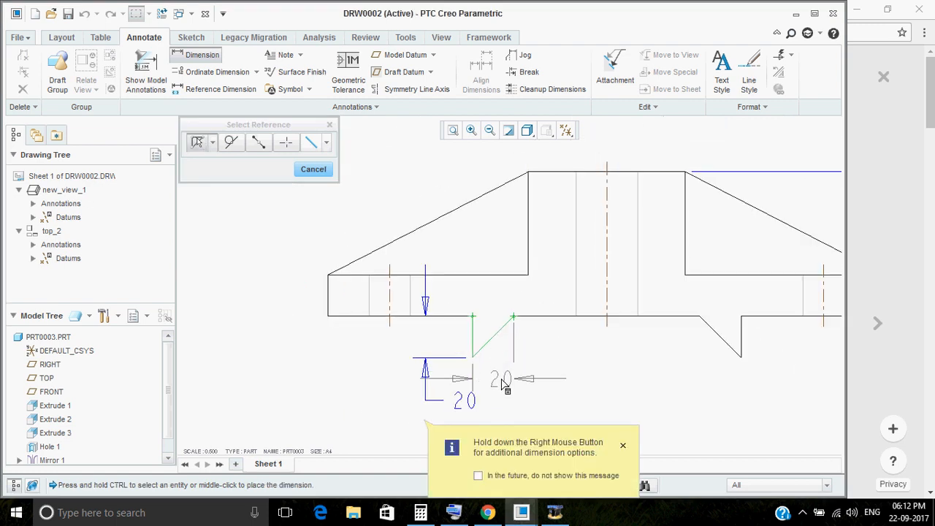
{"action": "middle_click", "coordinate": [563, 384]}
{"action": "middle_click_drag", "start_coordinate": [543, 355], "coordinate": [512, 325]}
{"action": "middle_click", "coordinate": [524, 336]}
- Arrange the tooth's width and depth dimensions neatly around it, with the values outside their arrows
{"action": "left_click_drag", "start_coordinate": [553, 350], "coordinate": [538, 337]}
{"action": "left_click", "coordinate": [480, 357]}
{"action": "mouse_move", "coordinate": [433, 370]}
{"action": "left_mouse_down"}
{"action": "mouse_move", "coordinate": [426, 354]}
{"action": "mouse_move", "coordinate": [386, 358]}
{"action": "mouse_move", "coordinate": [457, 370]}
{"action": "mouse_move", "coordinate": [448, 378]}
{"action": "left_mouse_up"}
{"action": "left_click", "coordinate": [520, 378]}
- Examine the top and front views on the sheet for missing or poorly placed dimensions
{"action": "scroll", "coordinate": [499, 360], "scroll_direction": "up", "scroll_amount": 2}
{"action": "mouse_move", "coordinate": [499, 361]}
{"action": "middle_mouse_down"}
{"action": "mouse_move", "coordinate": [467, 359]}
{"action": "mouse_move", "coordinate": [478, 357]}
{"action": "mouse_move", "coordinate": [433, 332]}
{"action": "middle_mouse_up"}
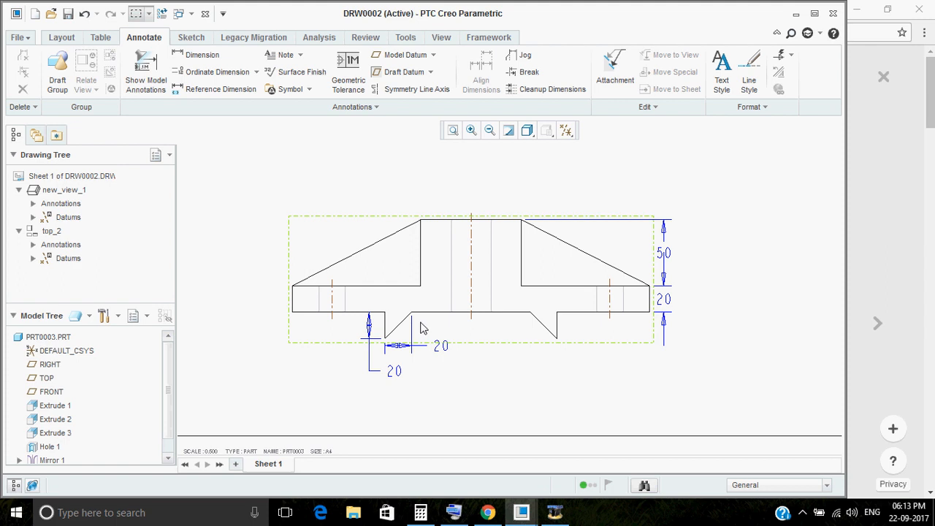
{"action": "scroll", "coordinate": [422, 329], "scroll_direction": "up", "scroll_amount": 3}
{"action": "scroll", "coordinate": [458, 265], "scroll_direction": "down", "scroll_amount": 4}
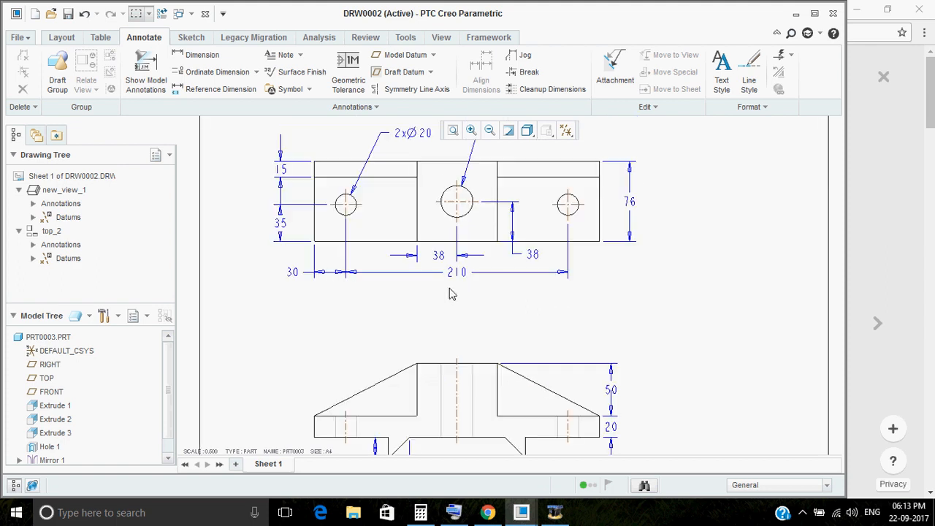
{"action": "scroll", "coordinate": [570, 317], "scroll_direction": "up", "scroll_amount": 1}
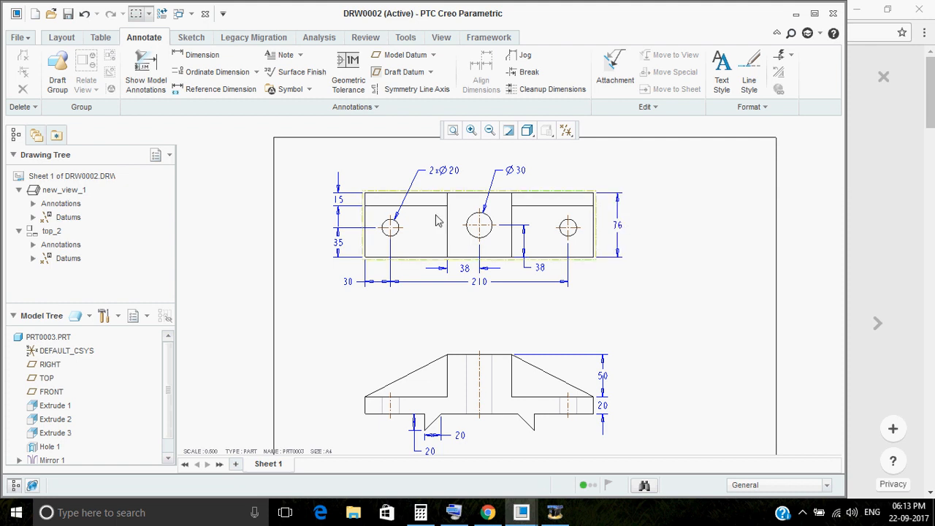
{"action": "scroll", "coordinate": [355, 208], "scroll_direction": "down", "scroll_amount": 2}
{"action": "scroll", "coordinate": [356, 208], "scroll_direction": "up", "scroll_amount": 2}
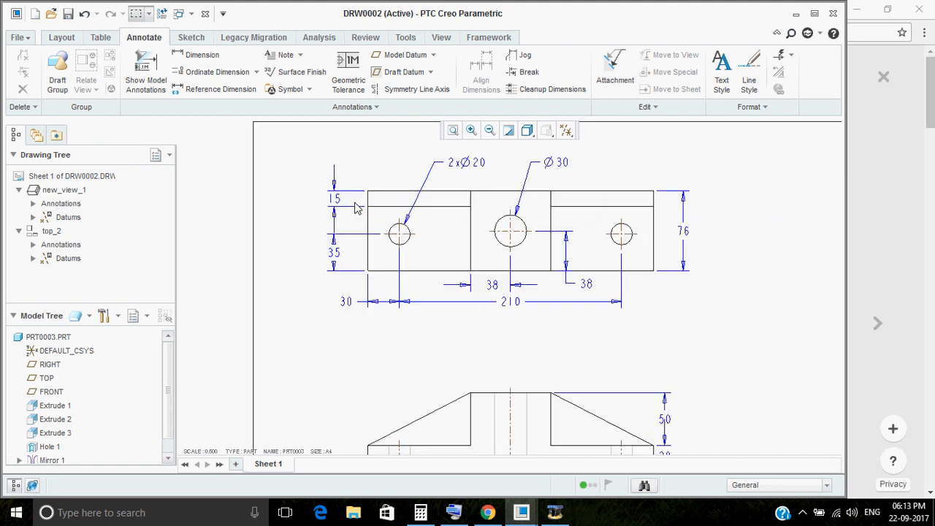
{"action": "scroll", "coordinate": [463, 240], "scroll_direction": "up", "scroll_amount": 1}
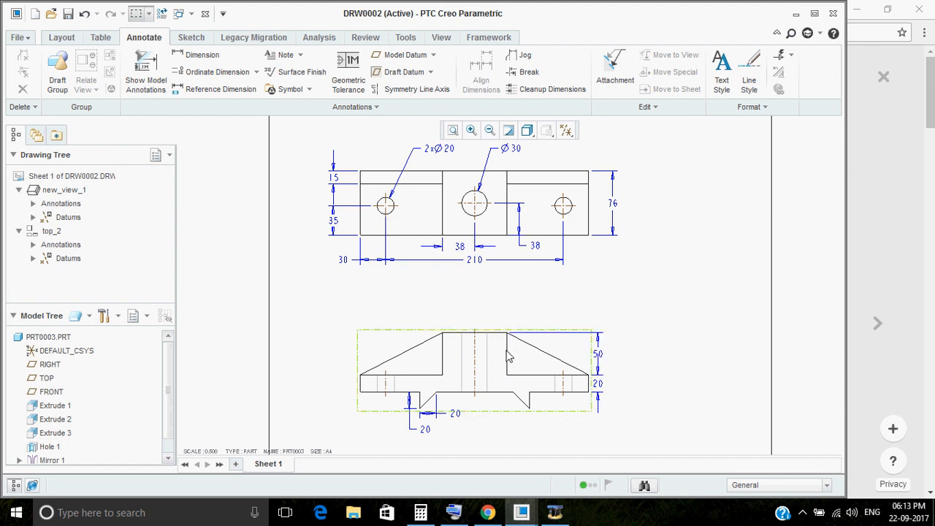
{"action": "middle_click_drag", "start_coordinate": [506, 348], "coordinate": [512, 316]}
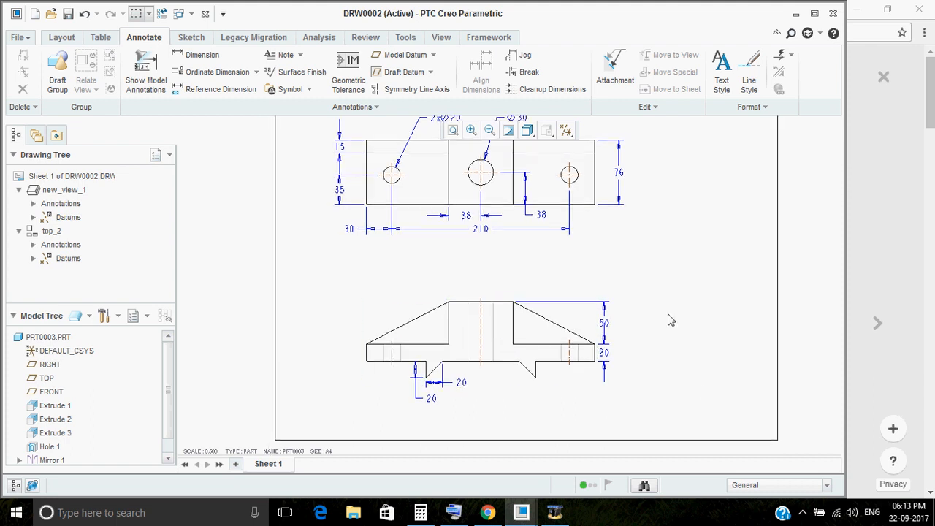
{"action": "scroll", "coordinate": [628, 374], "scroll_direction": "up", "scroll_amount": 4}
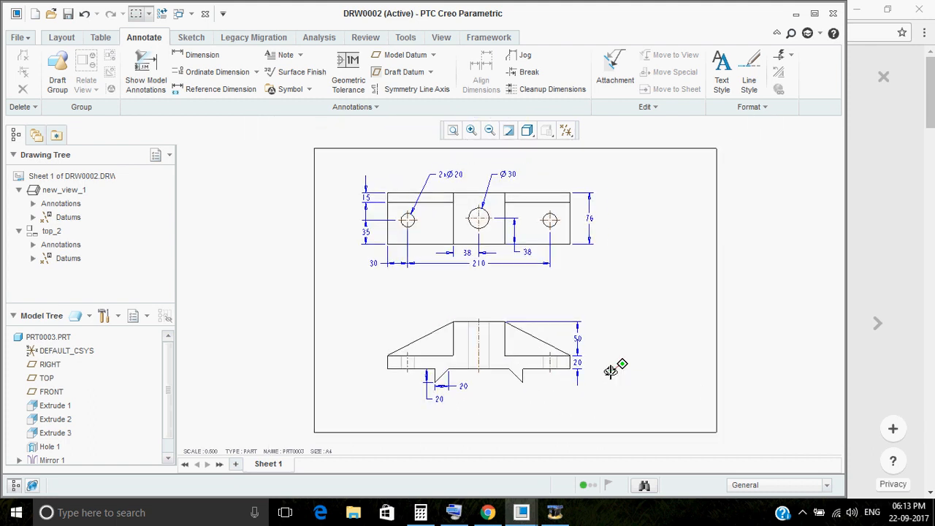
{"action": "scroll", "coordinate": [489, 196], "scroll_direction": "down", "scroll_amount": 3}
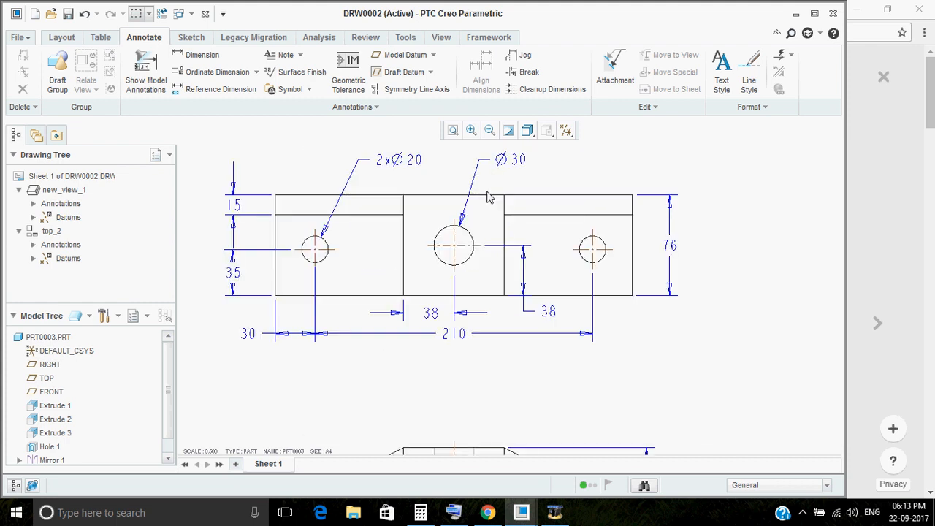
- Move the Ø30 diameter dimension closer to the central hole in the top view
{"action": "left_click", "coordinate": [509, 210]}
{"action": "left_click_drag", "start_coordinate": [509, 210], "coordinate": [525, 224]}
{"action": "scroll", "coordinate": [525, 224], "scroll_direction": "up", "scroll_amount": 2}
- Check the bracket's reference picture in Chrome and return to the drawing DRW0002 in a maximized Creo Parametric window
{"action": "left_click", "coordinate": [488, 511]}
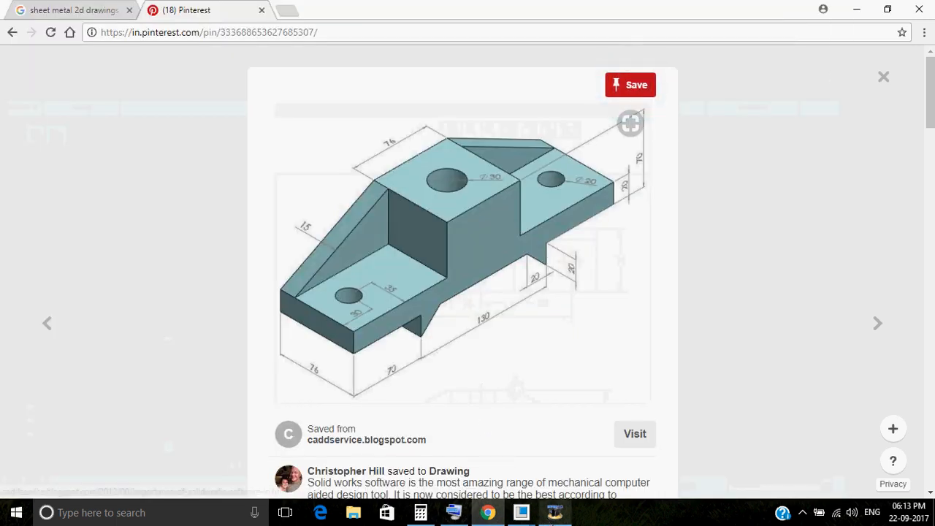
{"action": "mouse_move", "coordinate": [552, 520]}
{"action": "mouse_move", "coordinate": [521, 511]}
{"action": "left_click", "coordinate": [559, 414]}
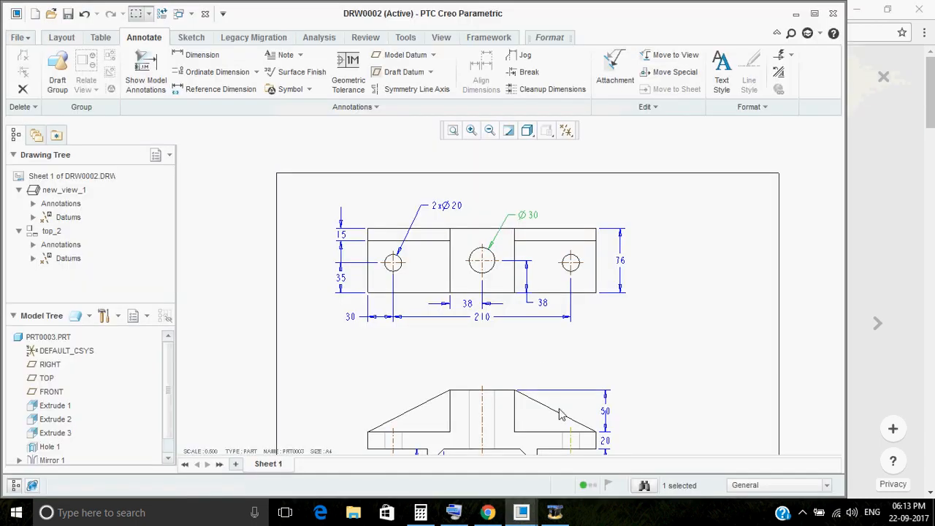
{"action": "double_click", "coordinate": [595, 15]}
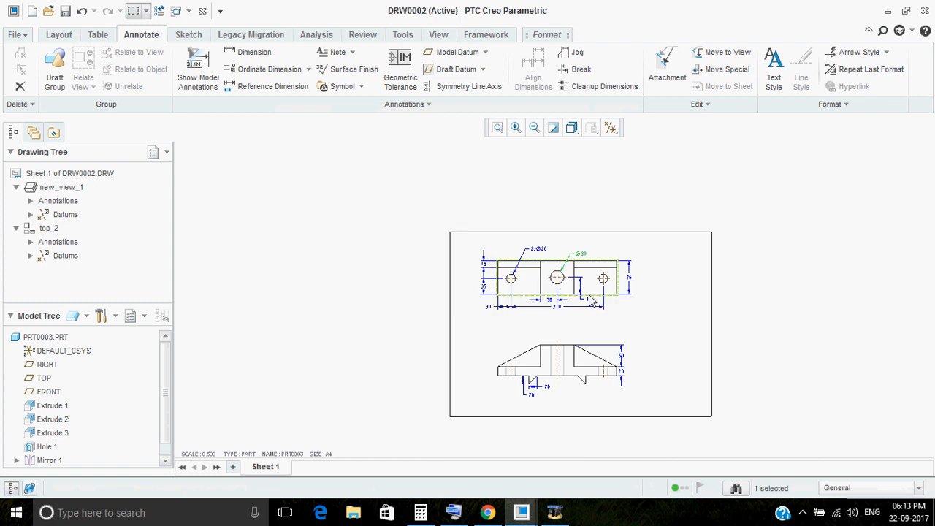
{"action": "scroll", "coordinate": [518, 297], "scroll_direction": "up", "scroll_amount": 2}
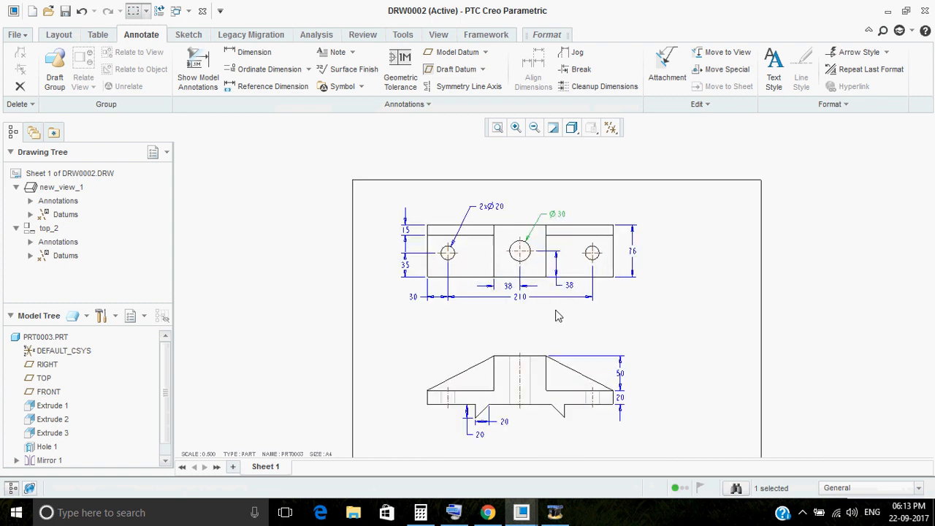